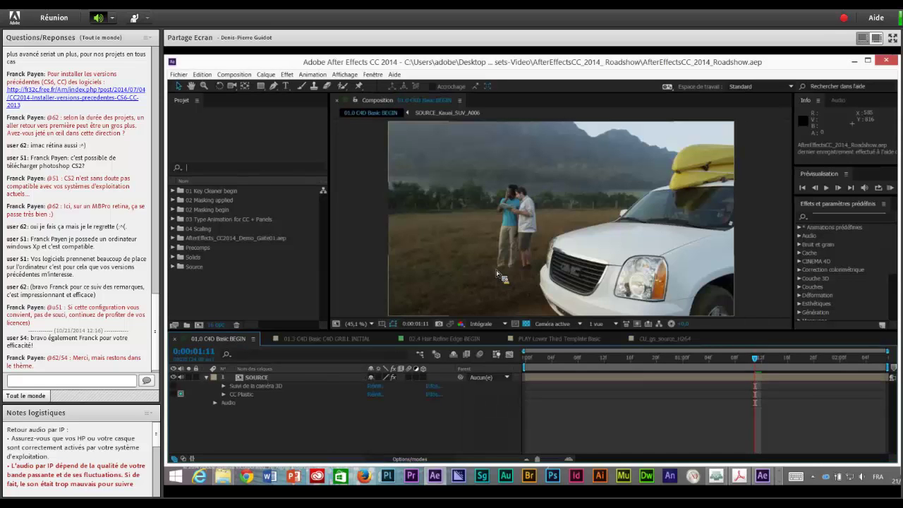
Cycle through the open windows back to After Effects CC 2014, then launch Premiere Pro CC 2014
key(alt+Tab)
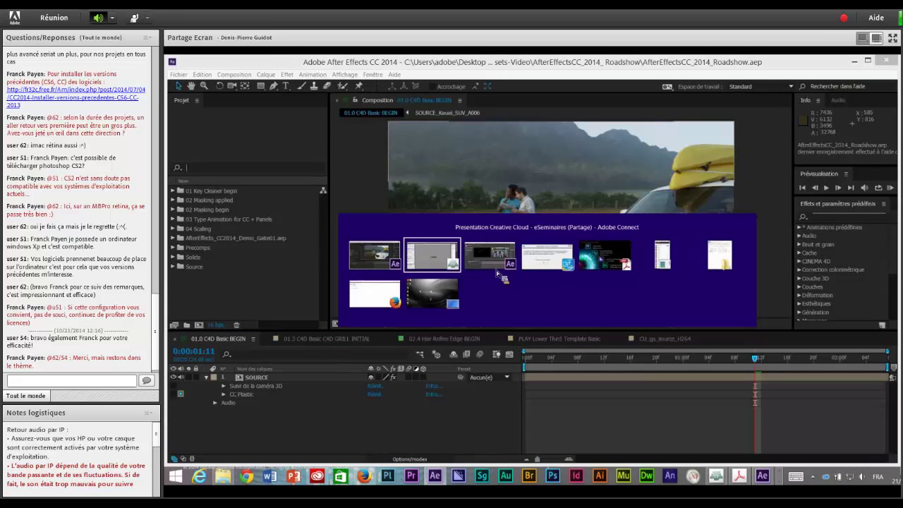
key(alt+Tab)
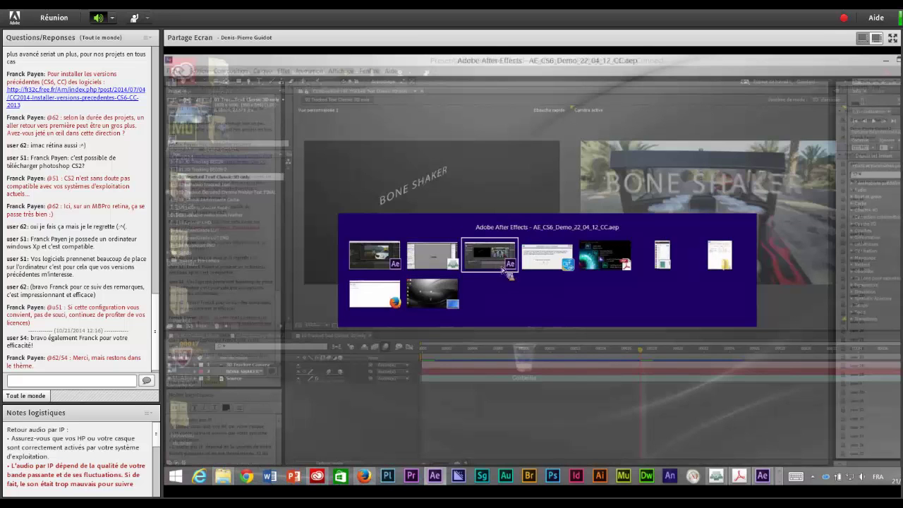
click(500, 274)
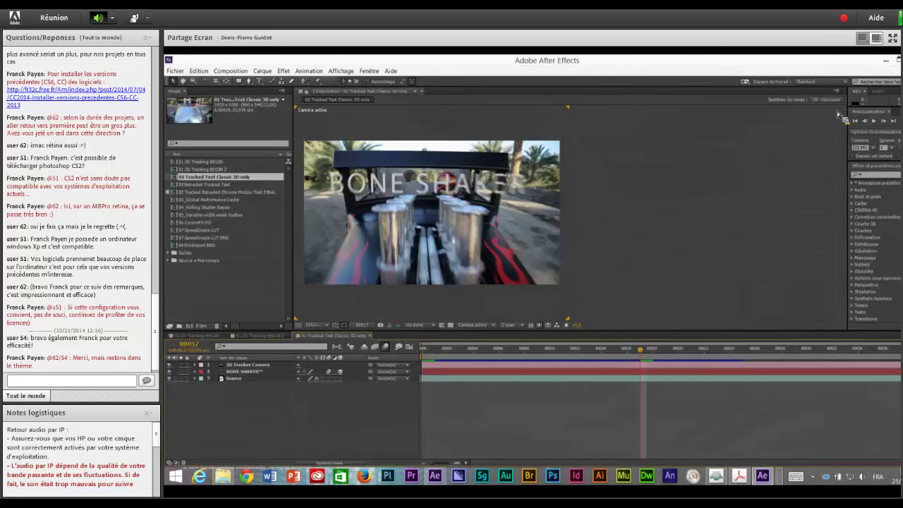
click(436, 478)
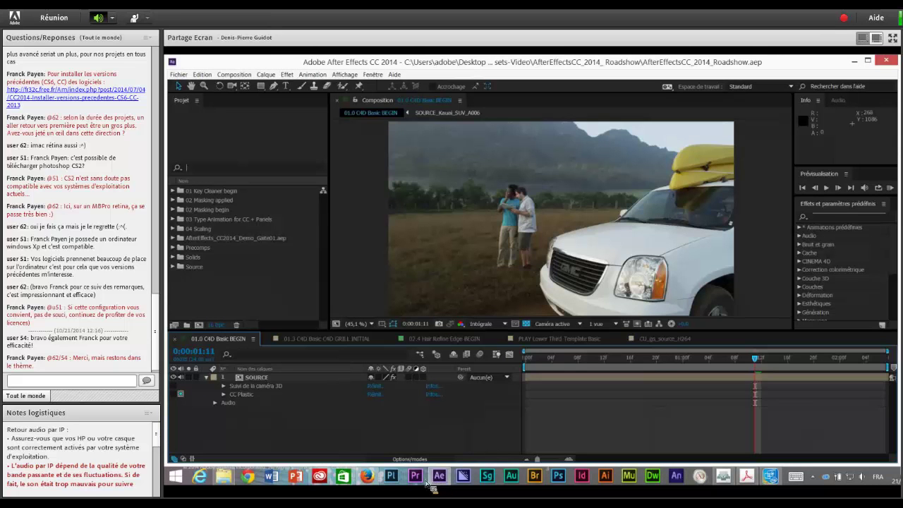
click(416, 478)
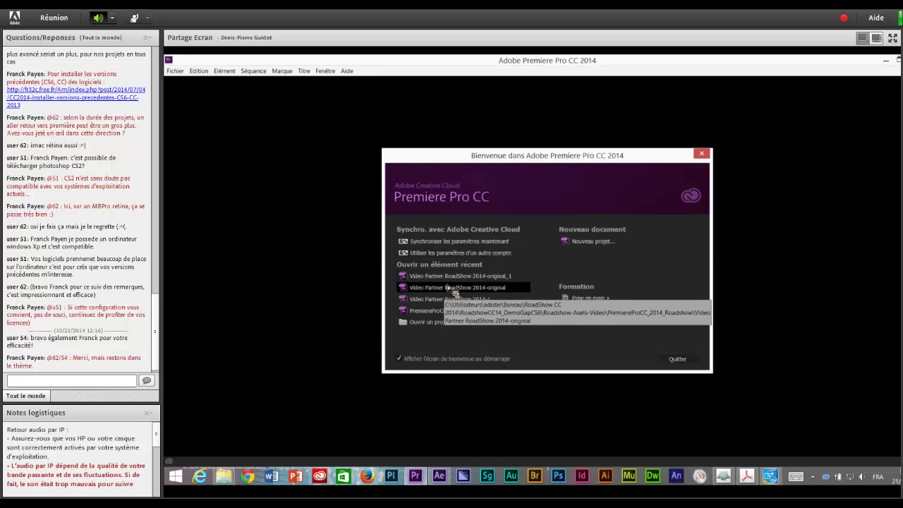
Open the Video Partner RoadShow 2014-original_1 project and load its Direct Link DL sequence
click(449, 276)
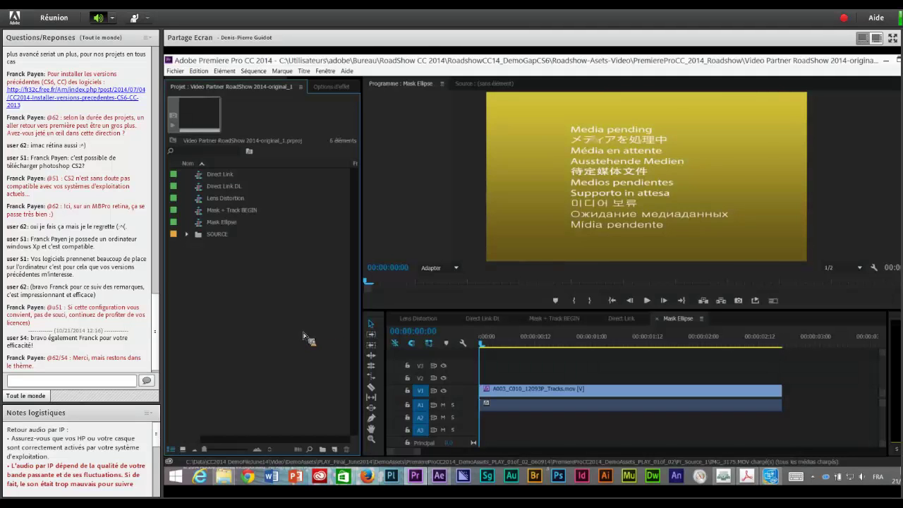
click(200, 186)
double_click(201, 186)
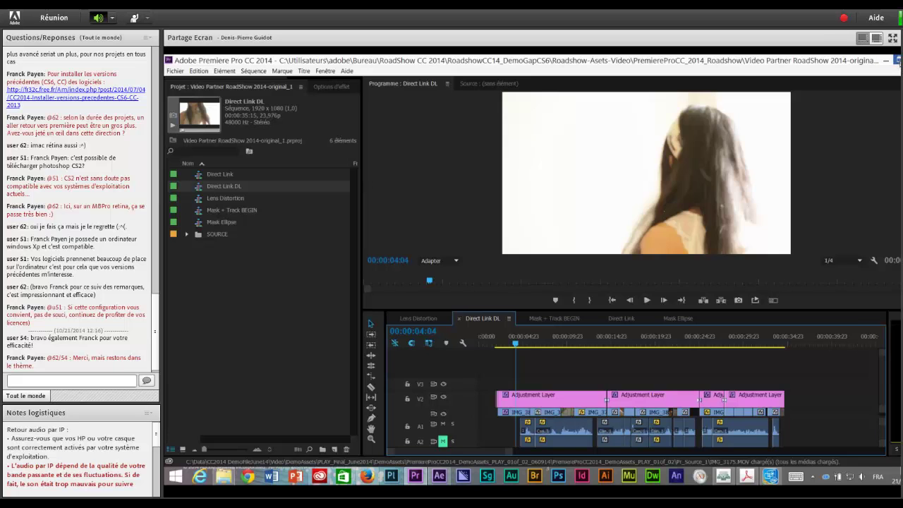
click(898, 61)
Bring After Effects forward and narrow its window slightly, then return to Premiere Pro
click(897, 156)
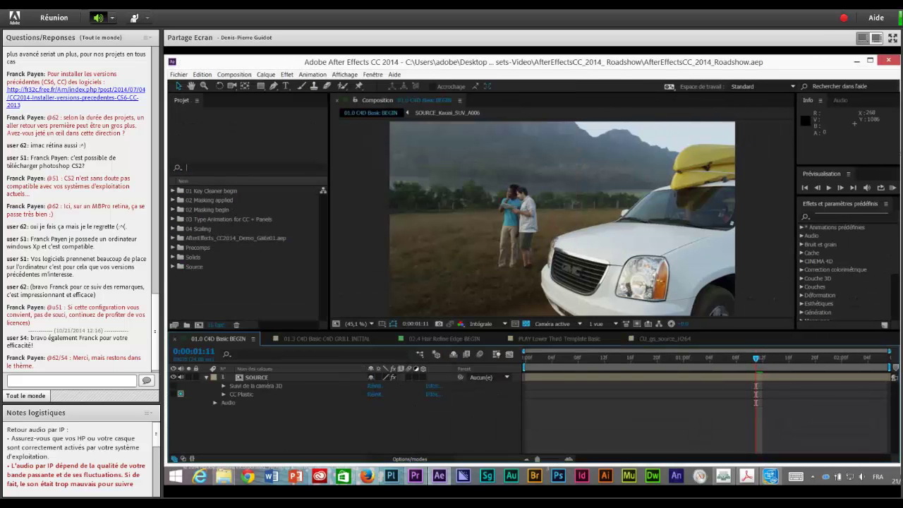
drag(901, 157, 897, 152)
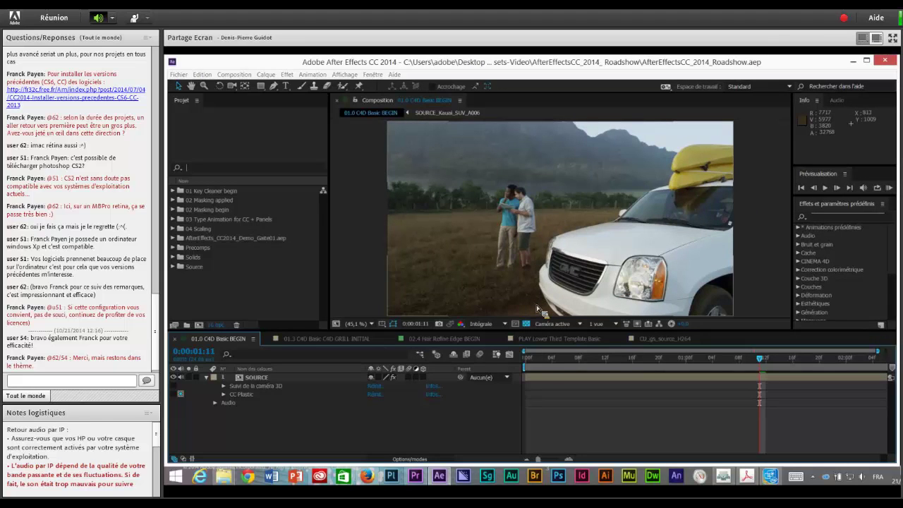
key(alt+Tab)
key(alt+Tab)
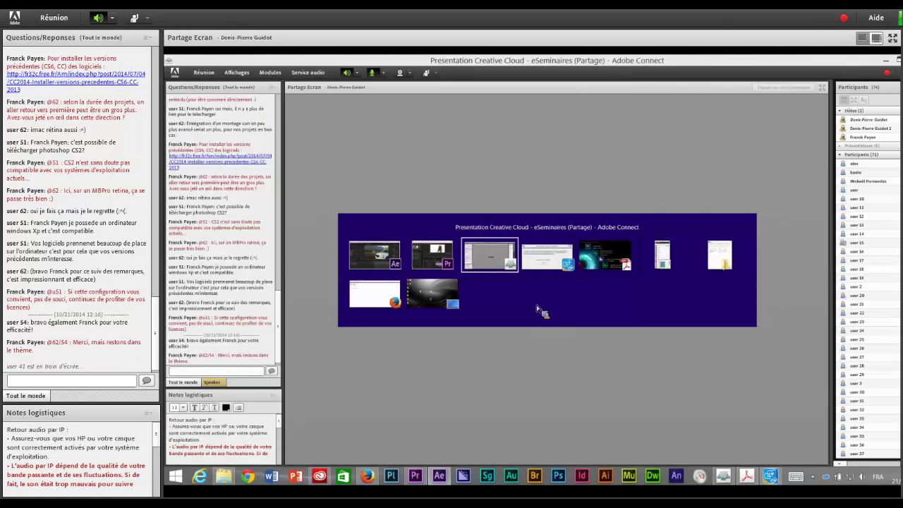
key(Escape)
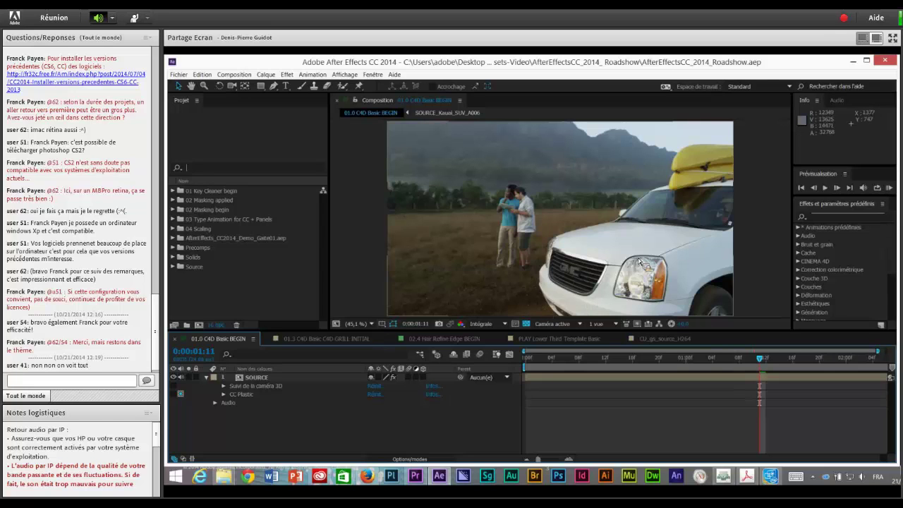
key(alt+Tab)
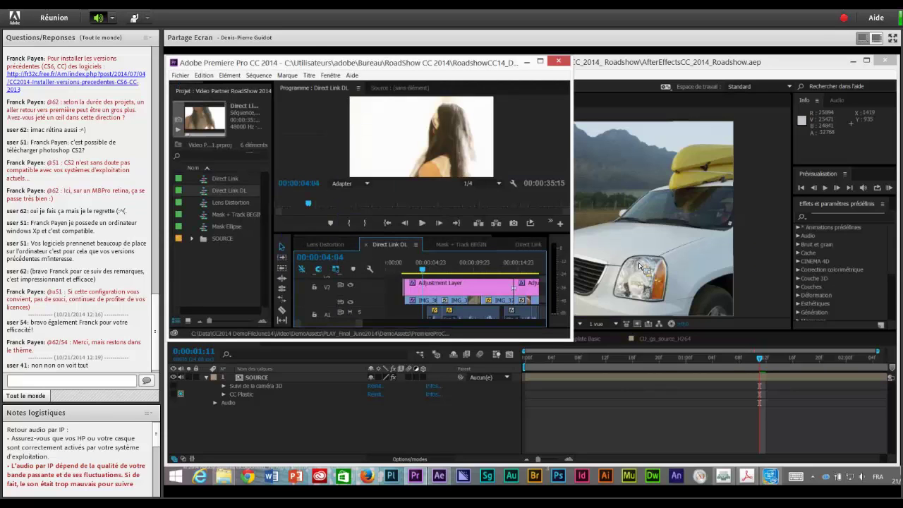
Enlarge the Premiere Pro window, then switch back to After Effects
drag(575, 345, 785, 408)
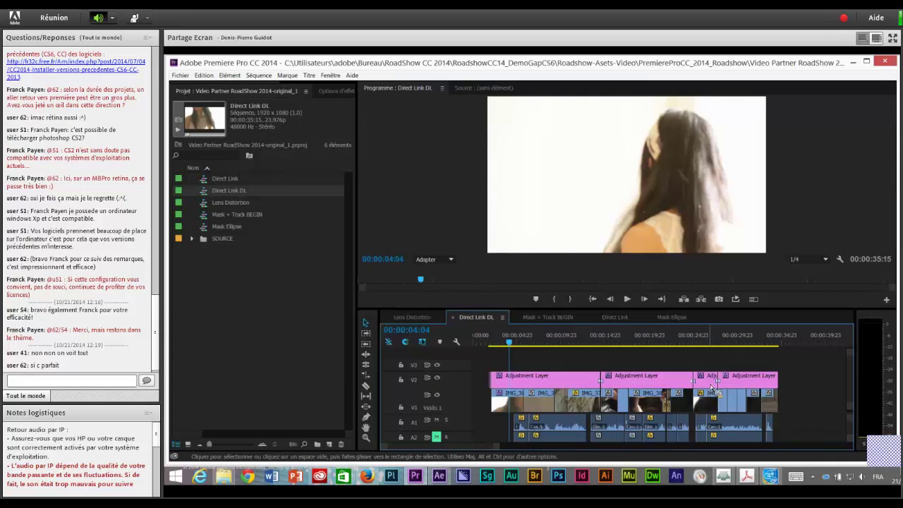
key(alt+Tab)
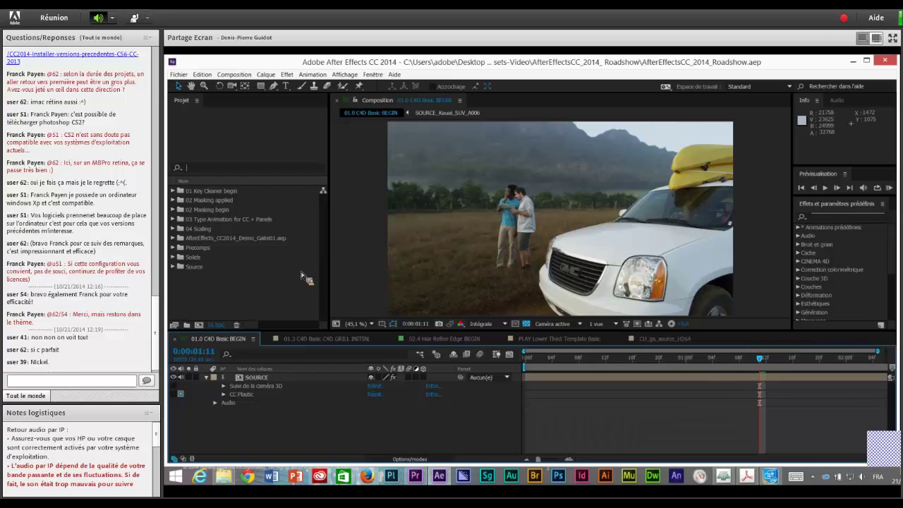
Show the SOURCE layer's 3D Camera Tracker points and select the ground points left of the truck at 0:00:01:02
click(172, 238)
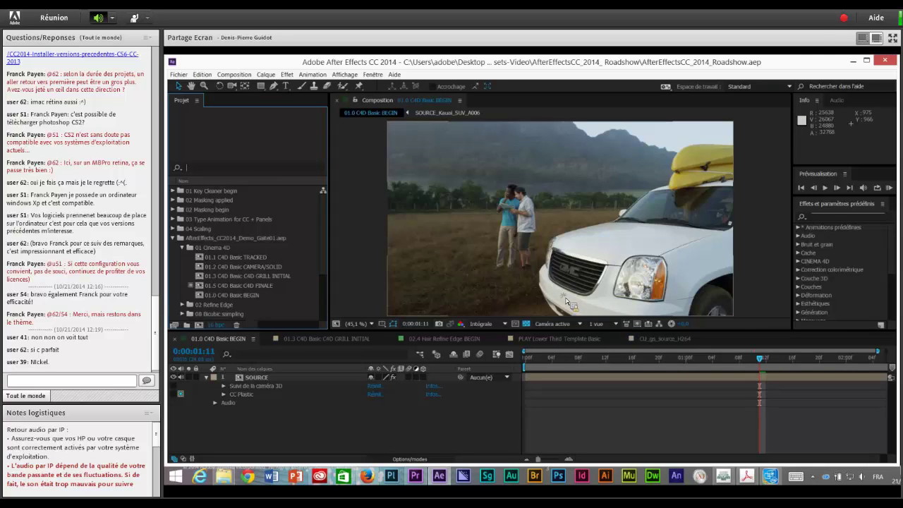
click(566, 299)
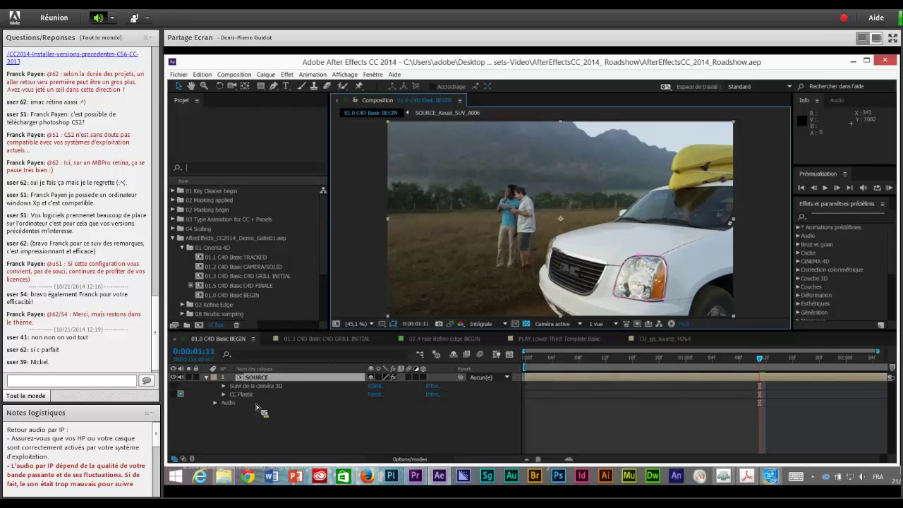
click(256, 386)
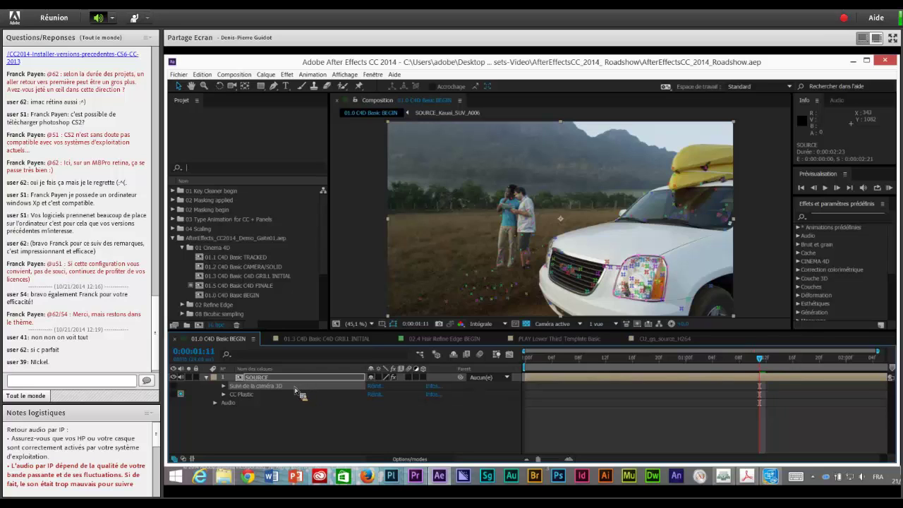
click(180, 394)
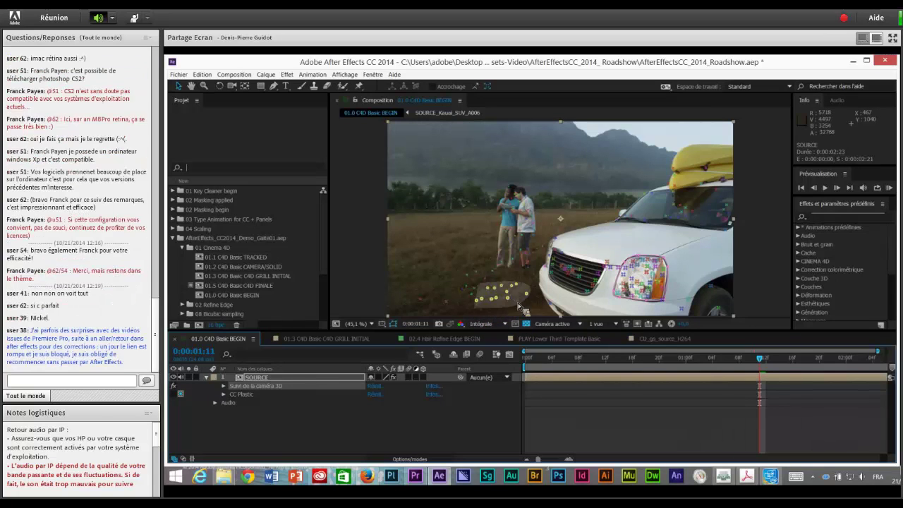
click(478, 306)
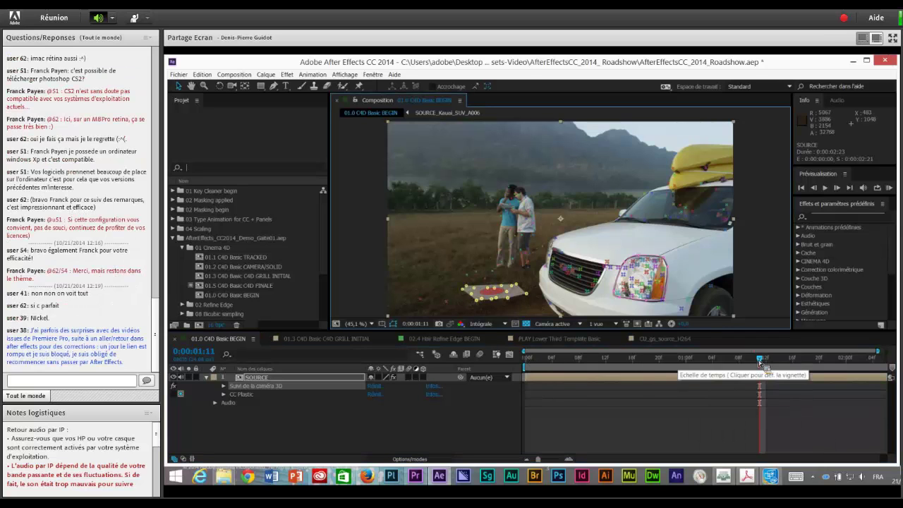
drag(759, 358, 776, 374)
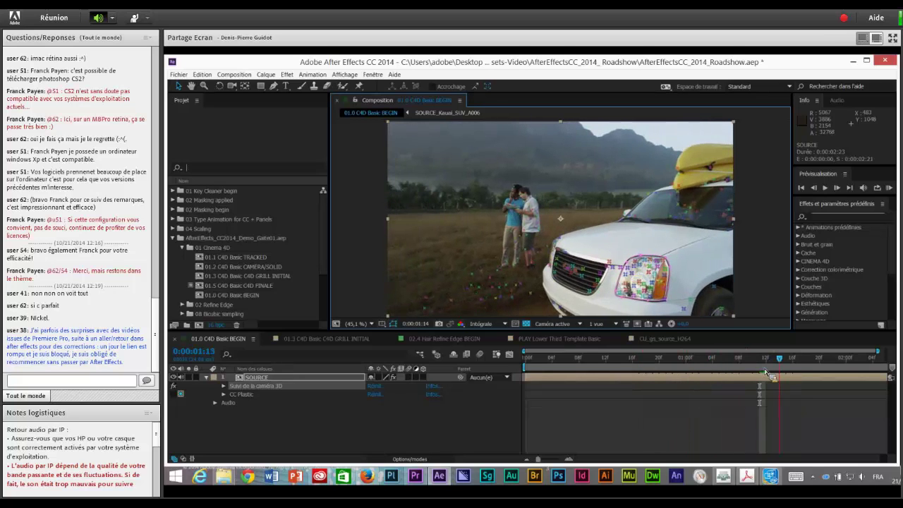
mouse_move(531, 284)
mouse_down()
mouse_move(489, 289)
mouse_move(472, 305)
mouse_move(498, 297)
mouse_up()
Set the ground plane and origin from the selected points, then select the truck grille's track points
right_click(499, 297)
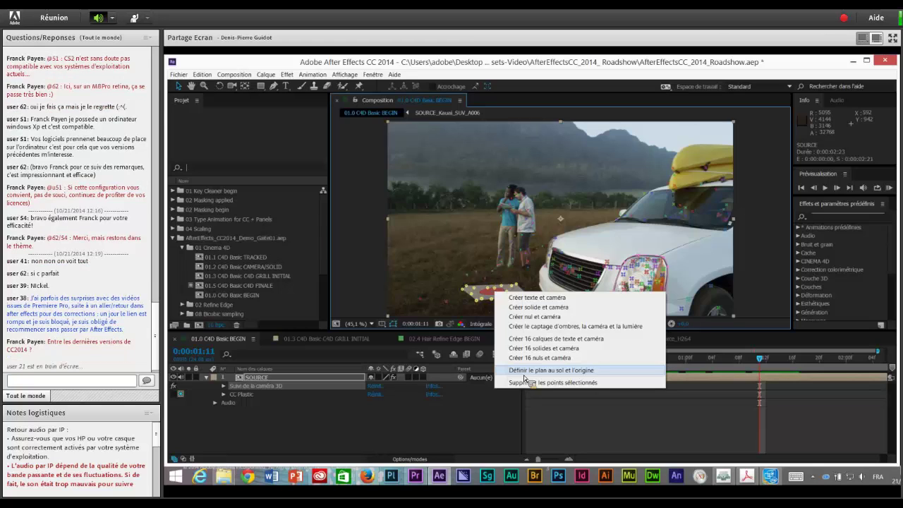
click(524, 373)
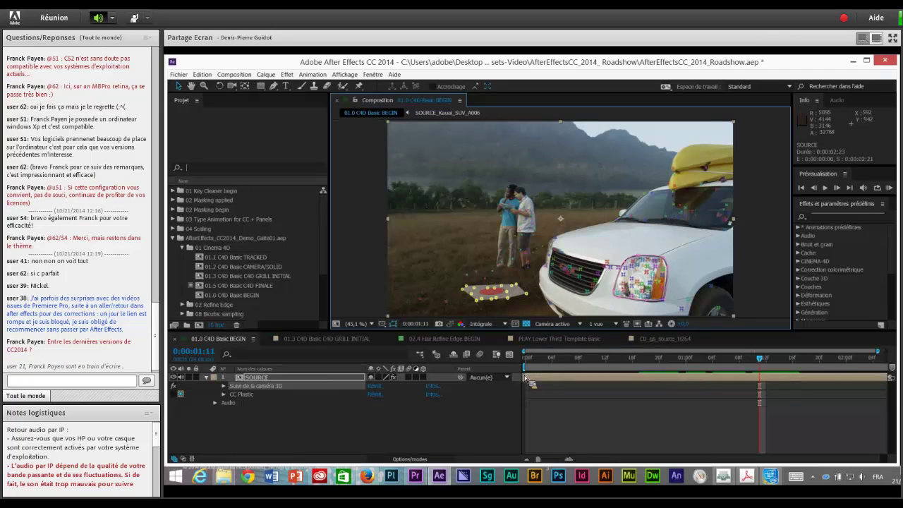
mouse_move(564, 282)
mouse_down()
mouse_move(587, 295)
mouse_move(597, 267)
mouse_move(563, 259)
mouse_move(561, 277)
mouse_up()
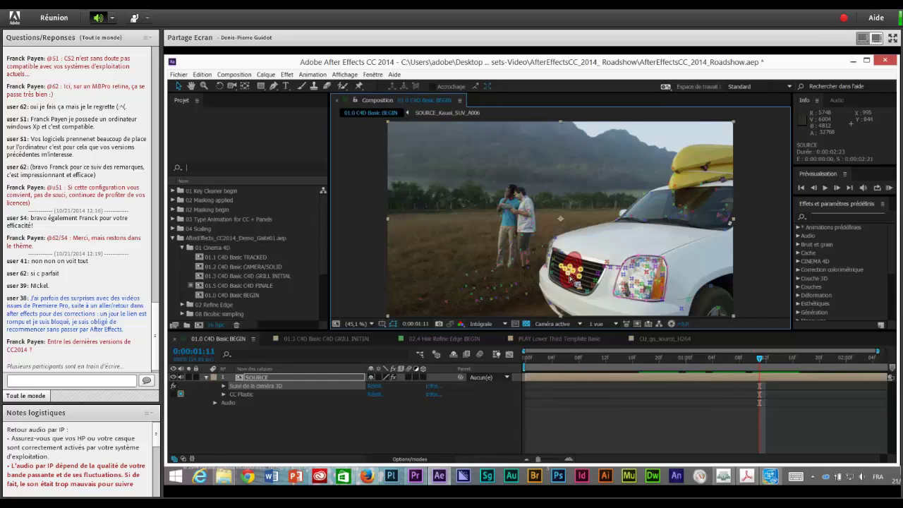
Create a solid and camera from the grille points, then play and scrub to 0:00:01:11 to verify tracking
right_click(571, 278)
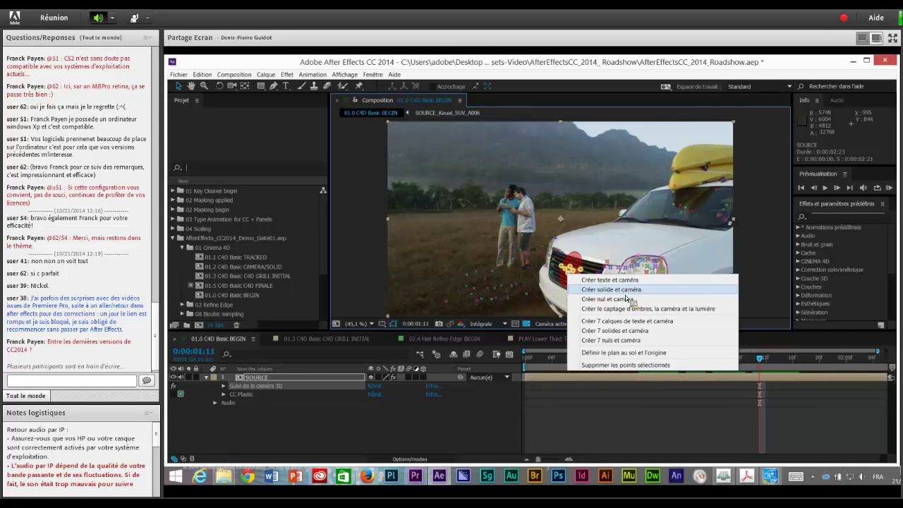
click(613, 290)
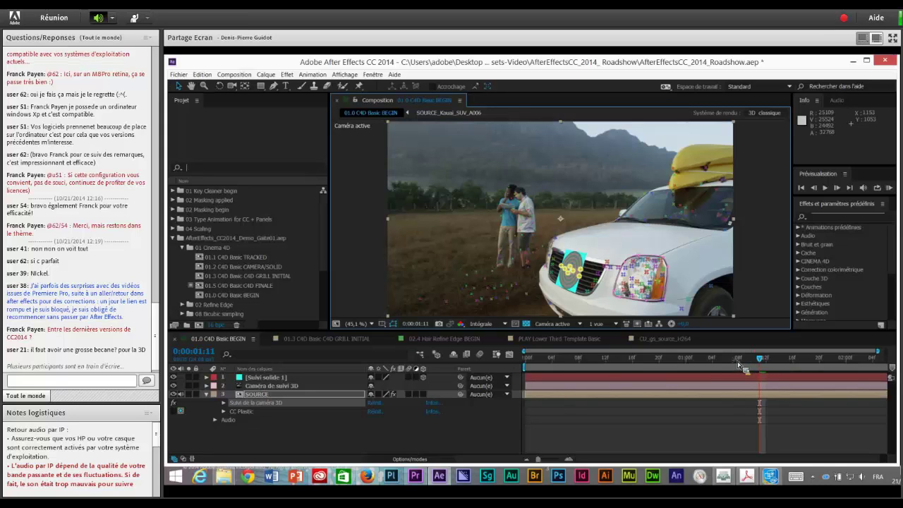
click(546, 361)
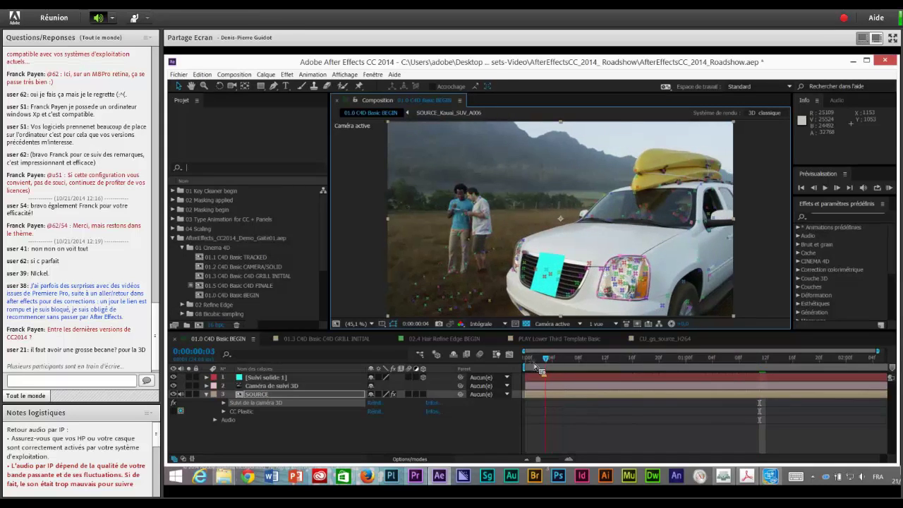
key(space)
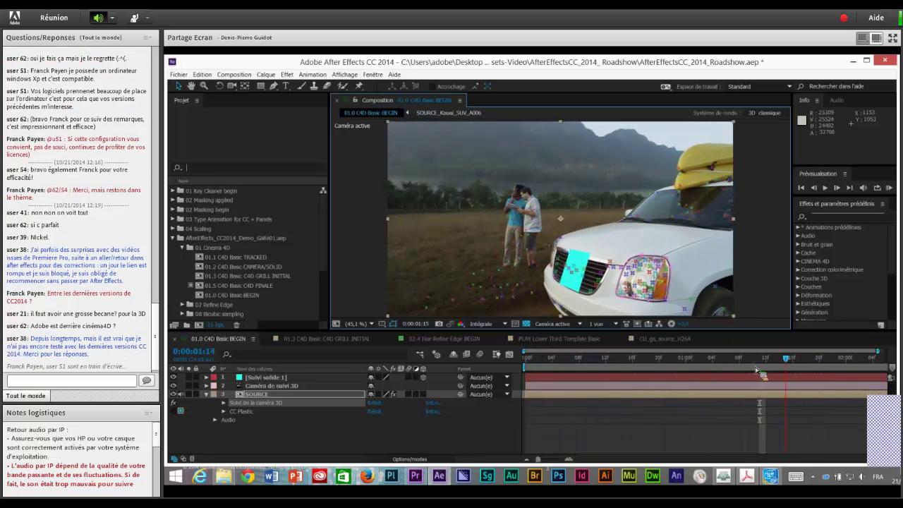
click(713, 371)
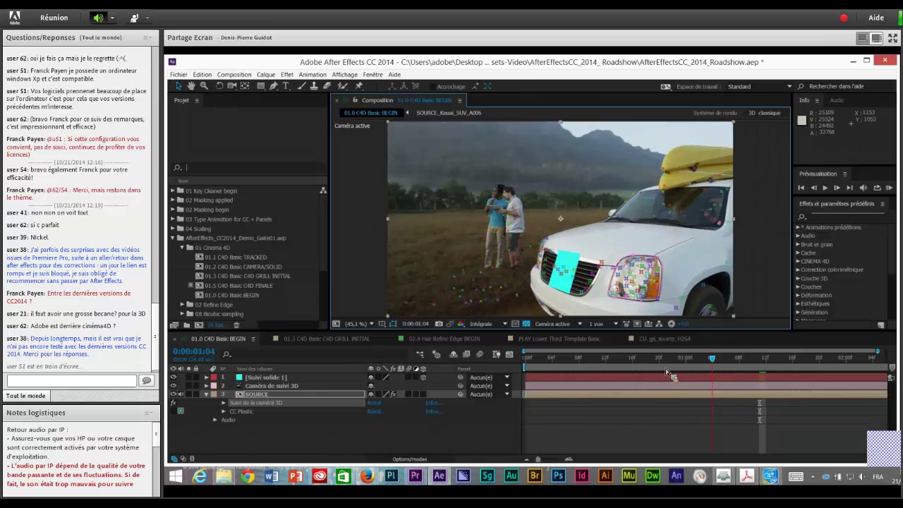
click(667, 372)
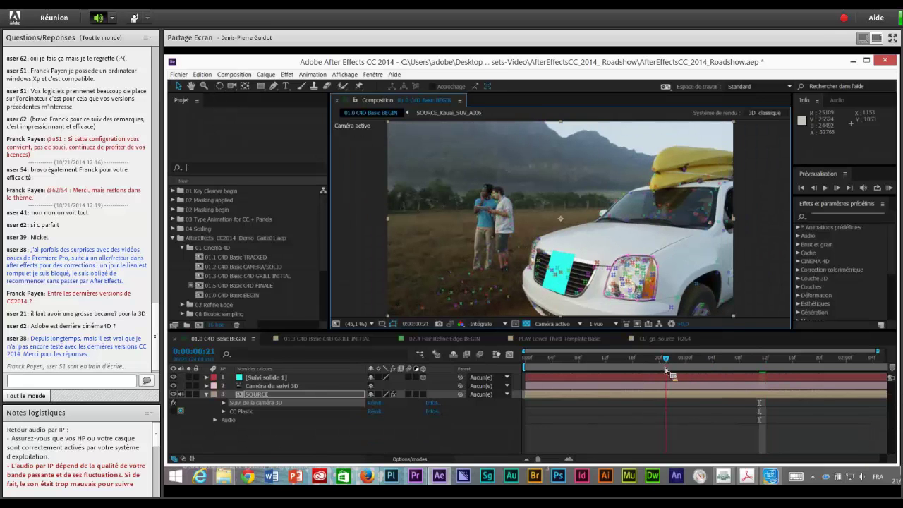
click(578, 372)
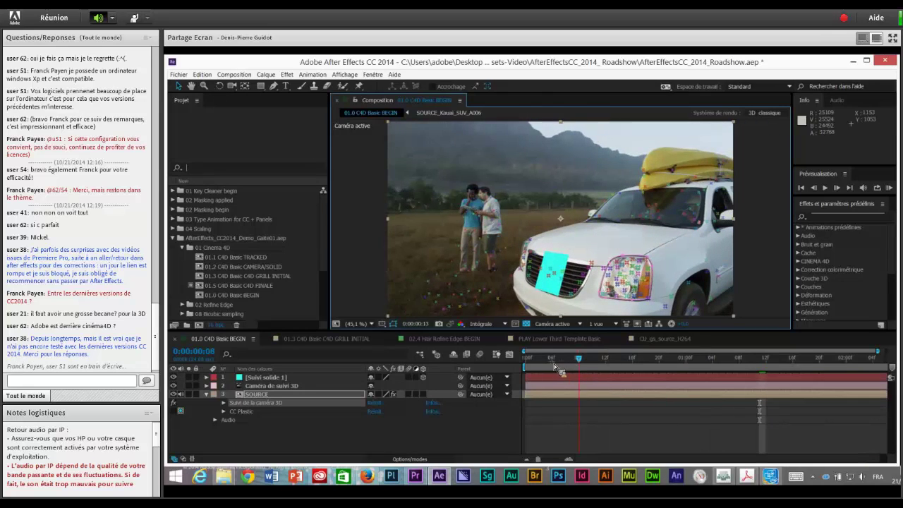
drag(557, 368, 768, 357)
click(760, 359)
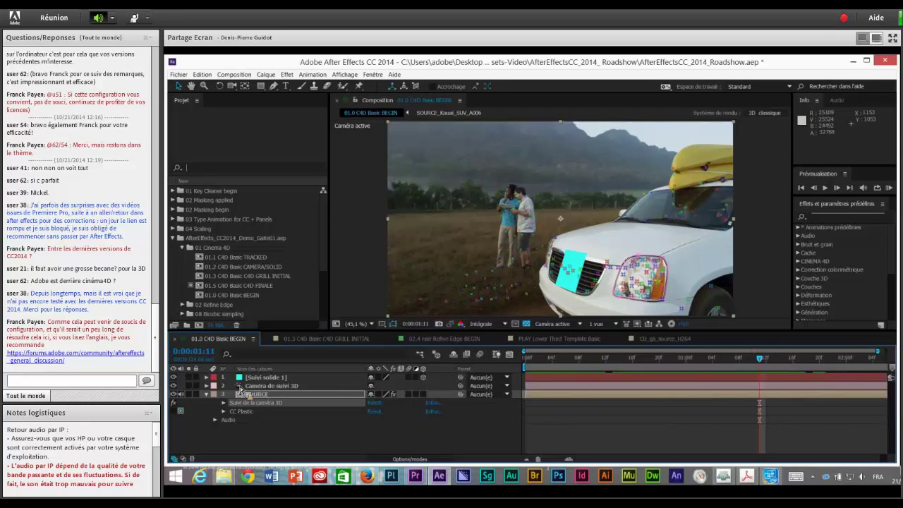
Export the composition with the MAXON CINEMA 4D exporter as parchoc02 in the Demo AE folder
click(180, 75)
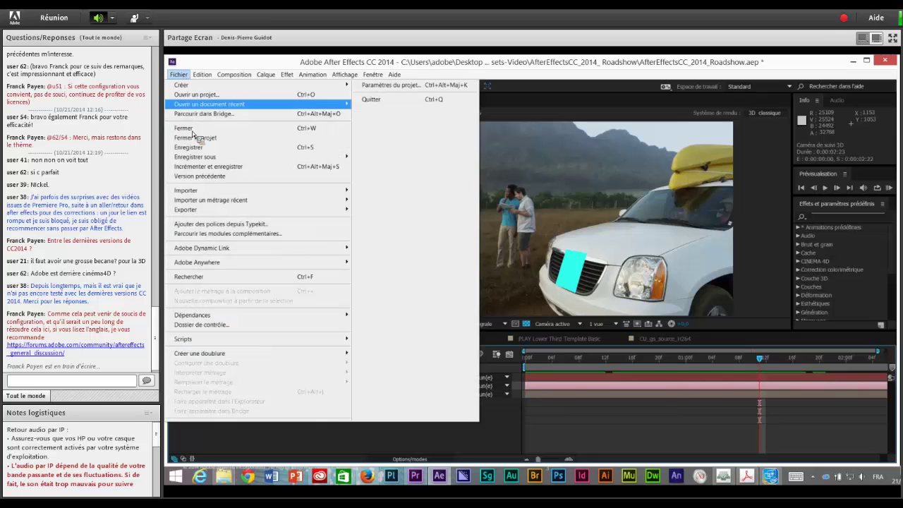
mouse_move(346, 211)
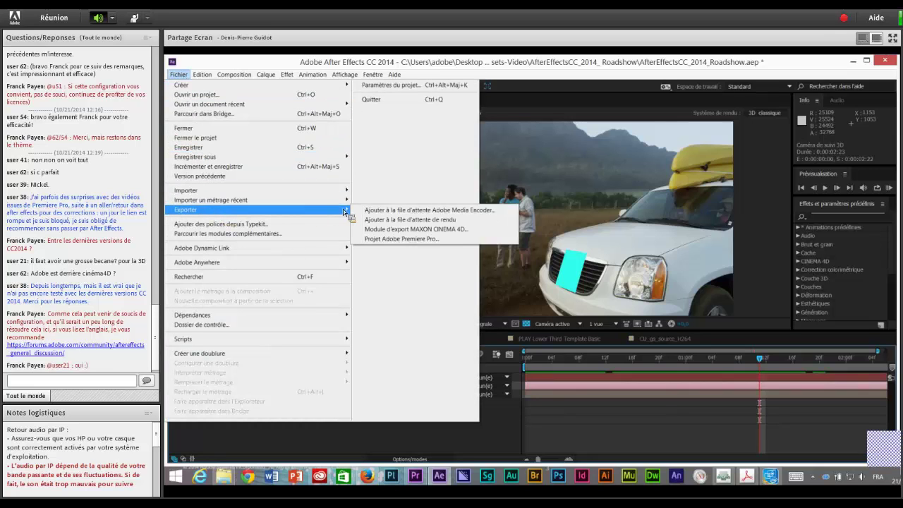
click(389, 232)
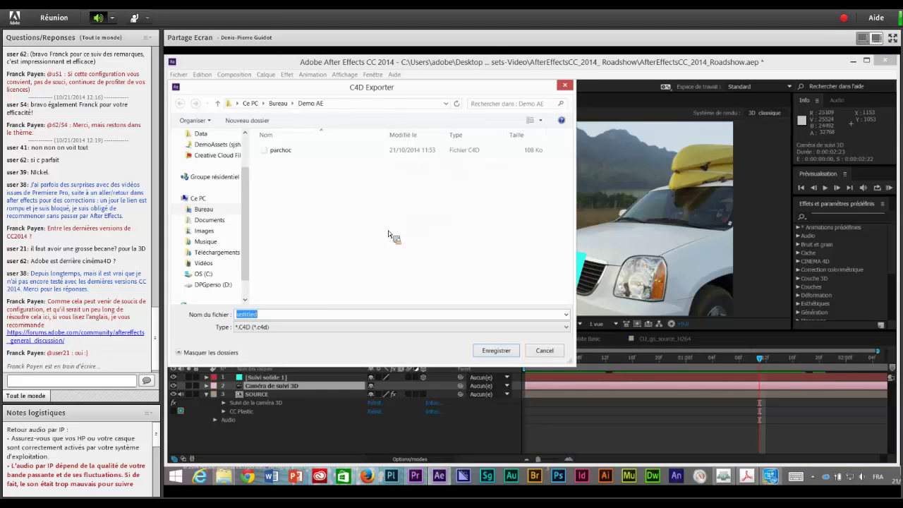
click(285, 153)
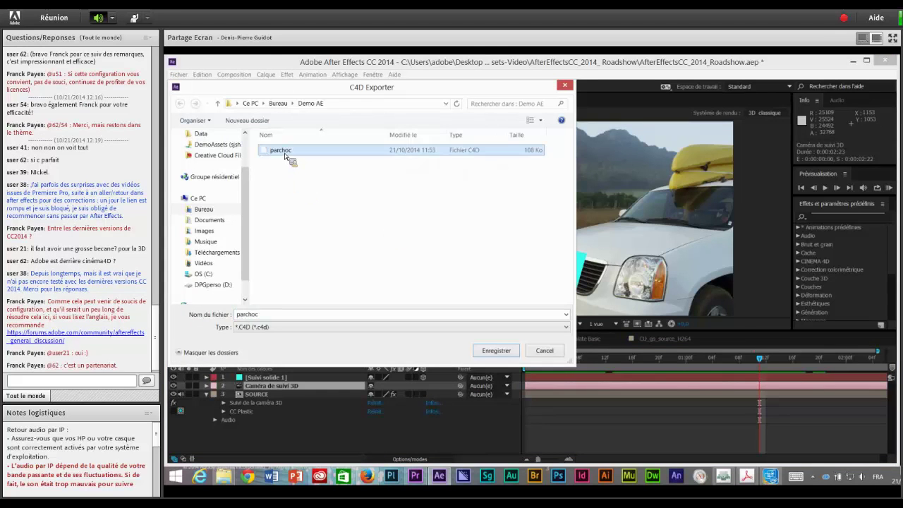
click(275, 319)
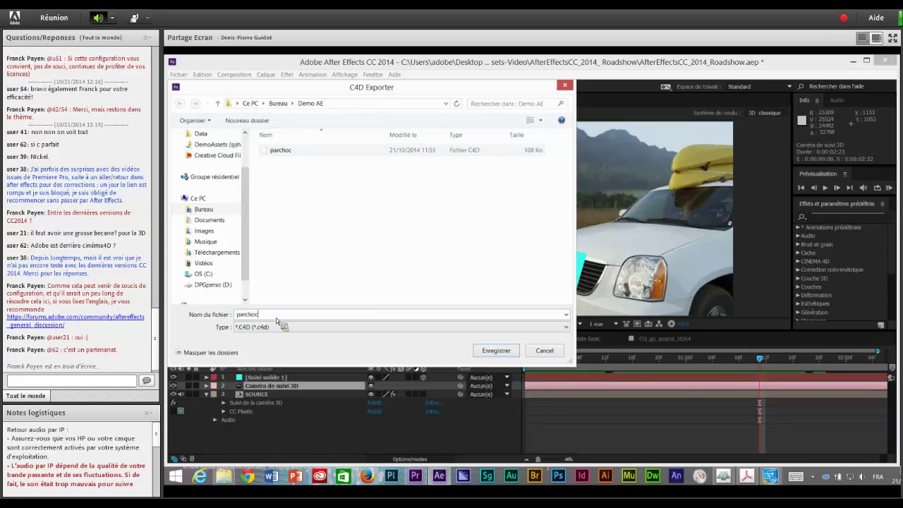
text(02)
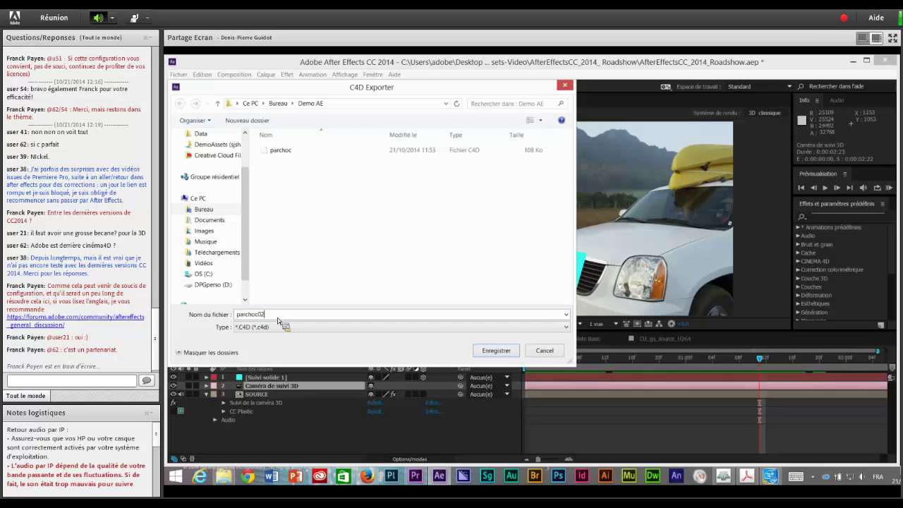
click(493, 353)
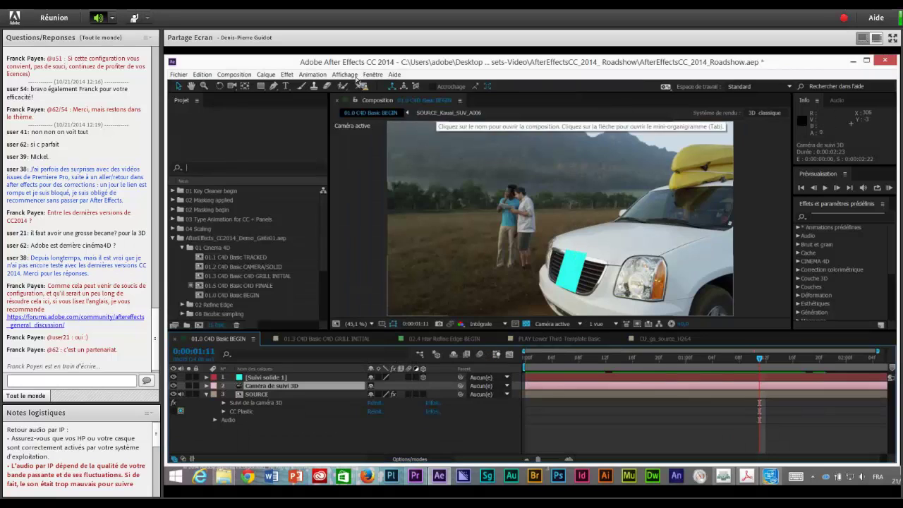
Import parchoc02.c4d, hide the cyan tracking solid, and place parchoc02.c4d above it in the timeline
click(180, 75)
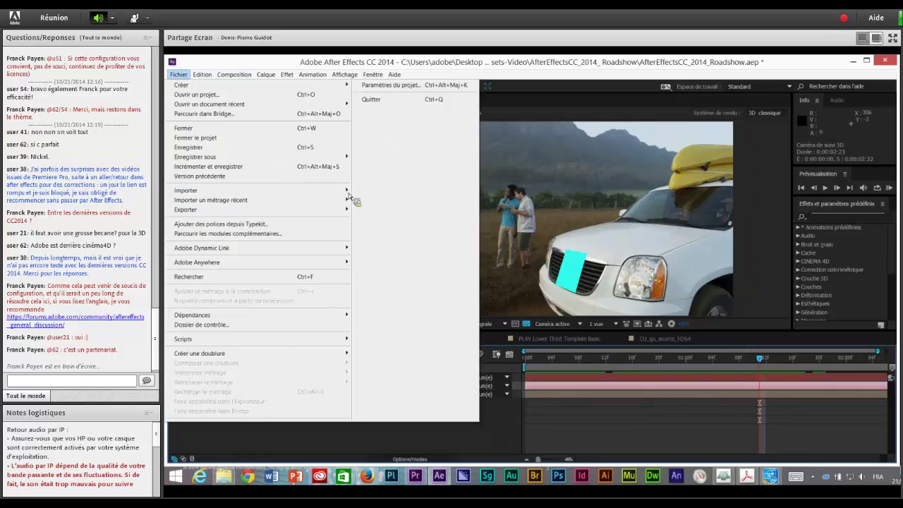
click(372, 191)
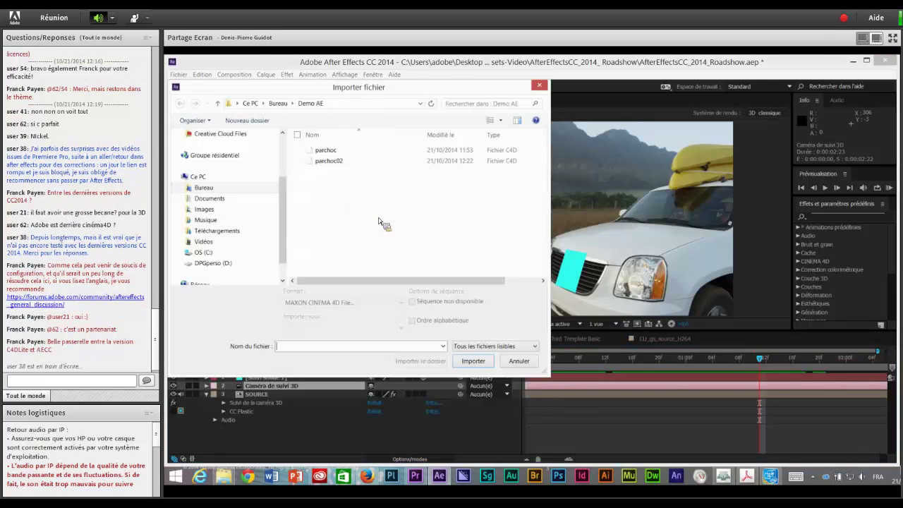
click(335, 161)
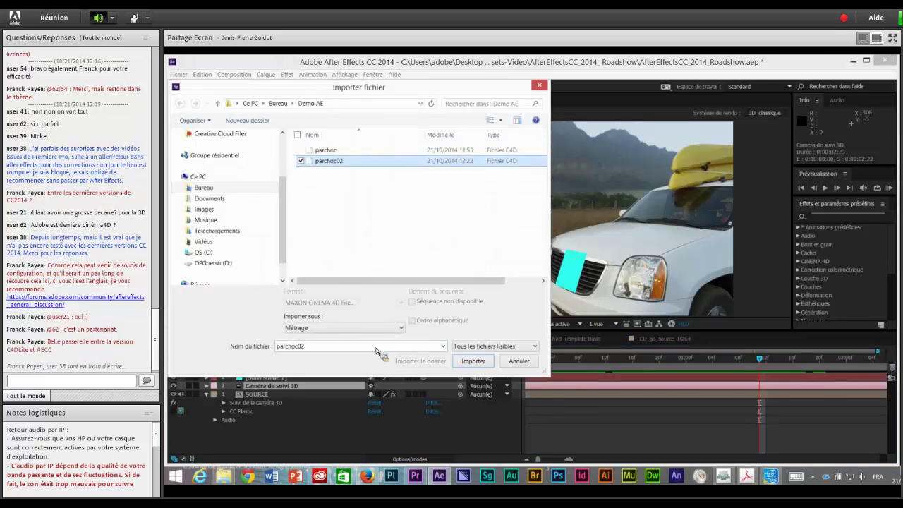
click(471, 361)
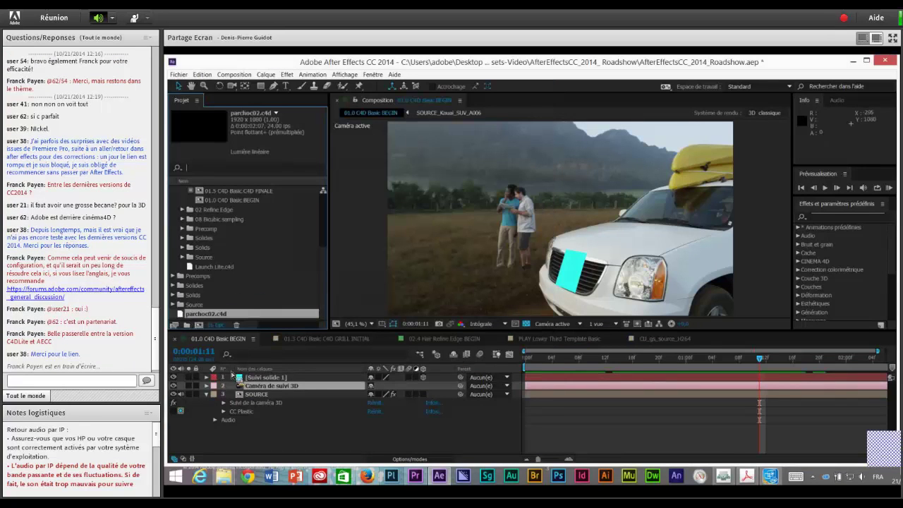
click(174, 377)
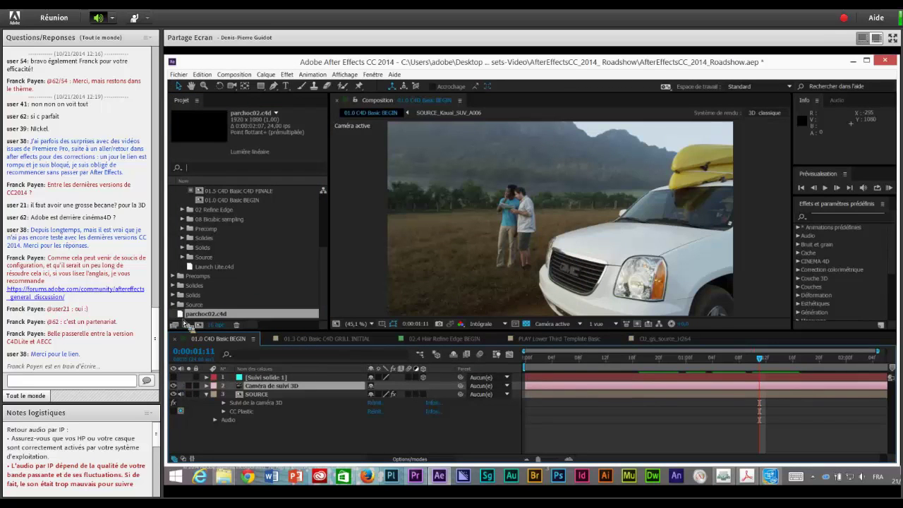
drag(182, 314, 574, 291)
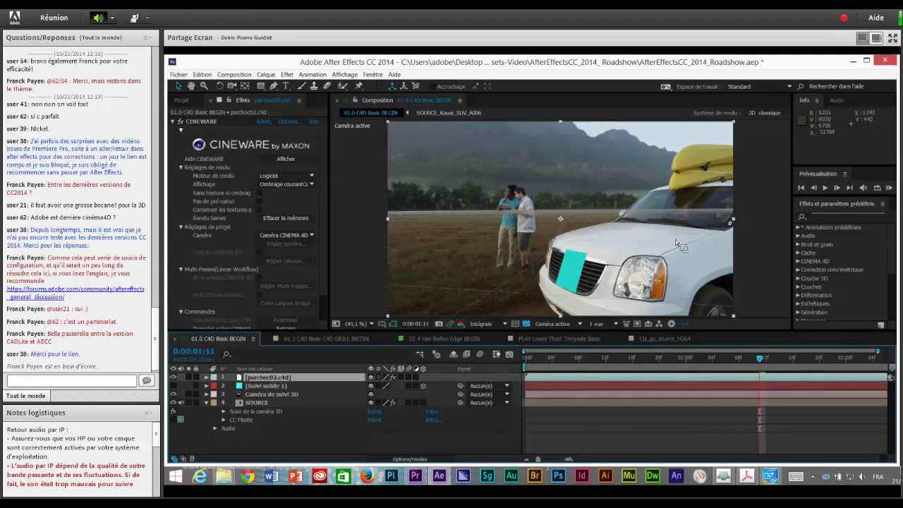
click(734, 358)
click(760, 359)
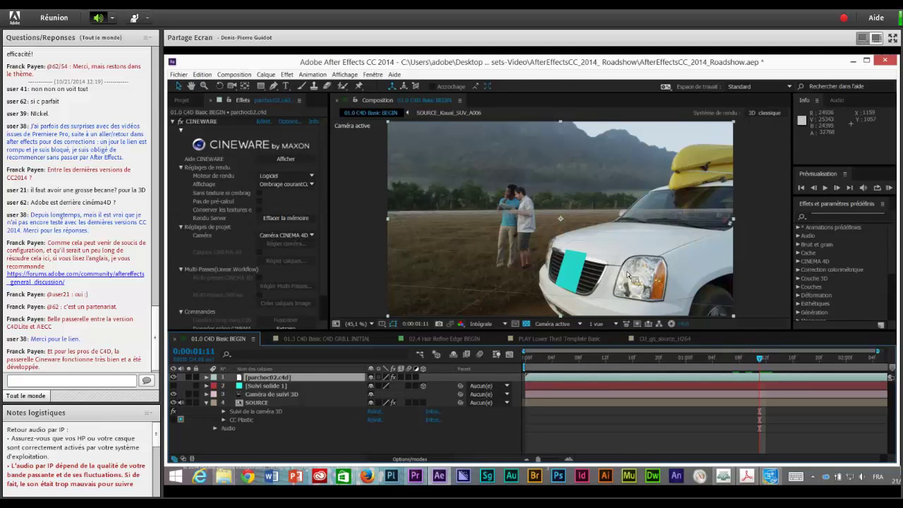
click(207, 76)
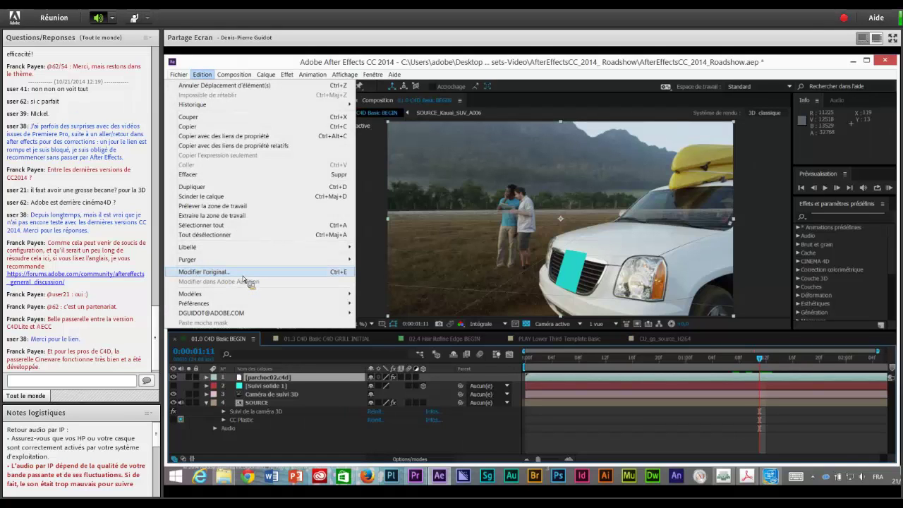
Open the parchoc02.c4d layer's original in Cinema 4D Lite via Edition > Modifier l'original, then return to After Effects
click(243, 276)
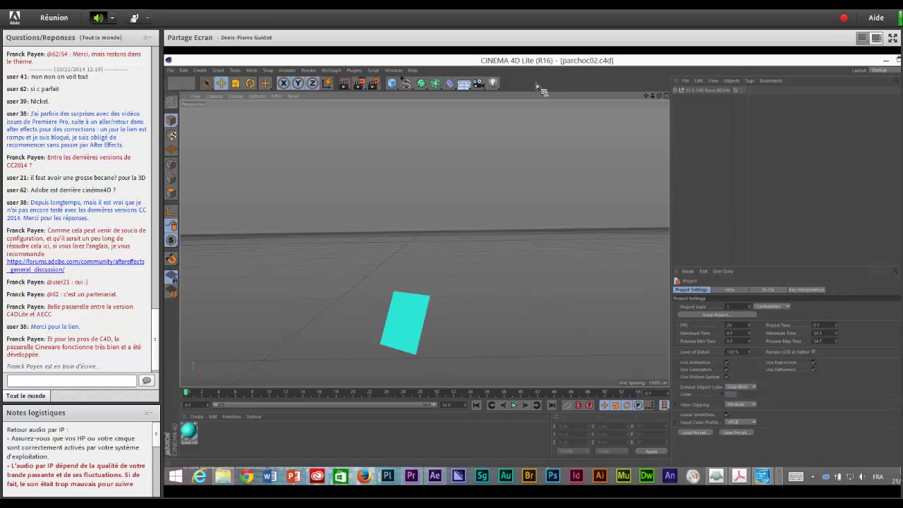
key(alt+Tab)
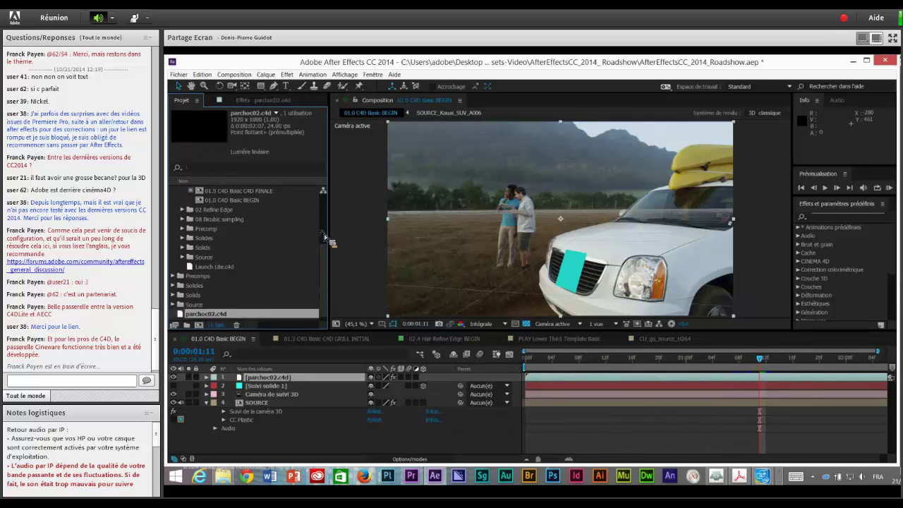
Open the 01.3 C4D Basic GRILL INITIAL composition from the Project panel
scroll(326, 233, up, 2)
click(205, 228)
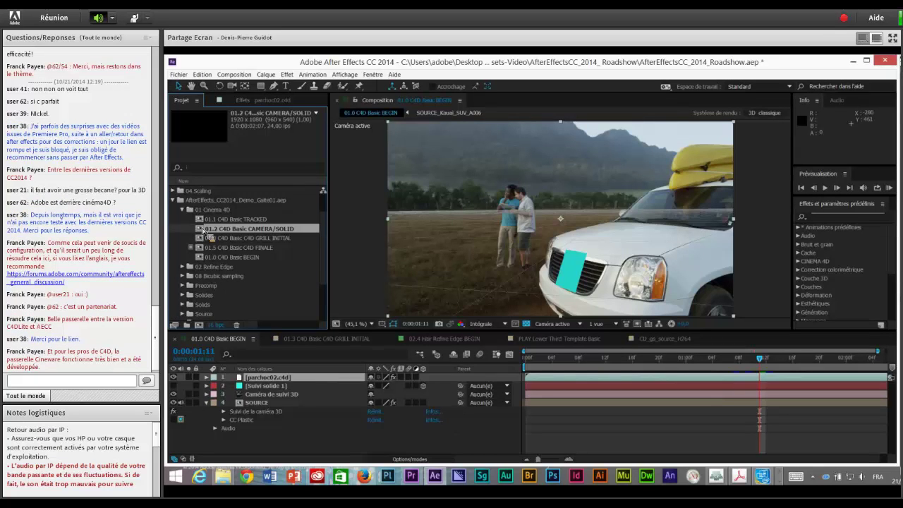
double_click(205, 228)
double_click(233, 238)
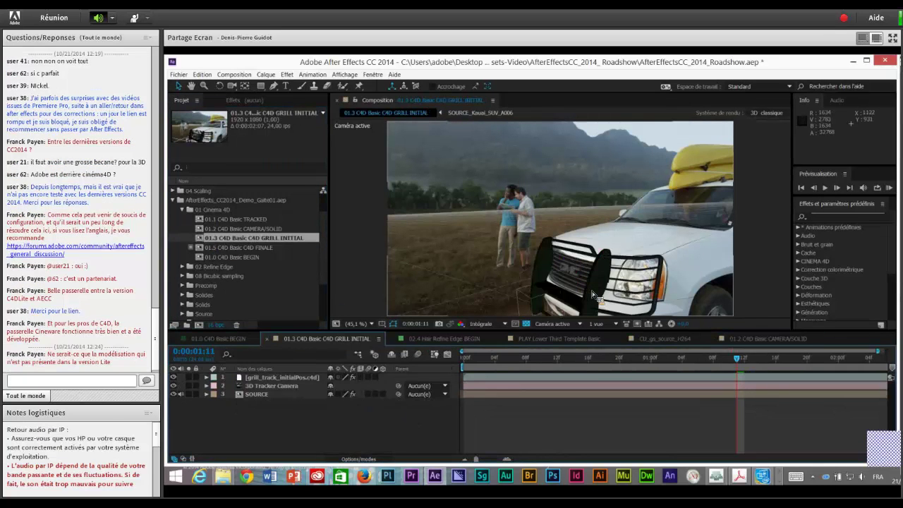
Select the grill_track_initialPos.c4d layer and list its Cineware render engines
click(256, 379)
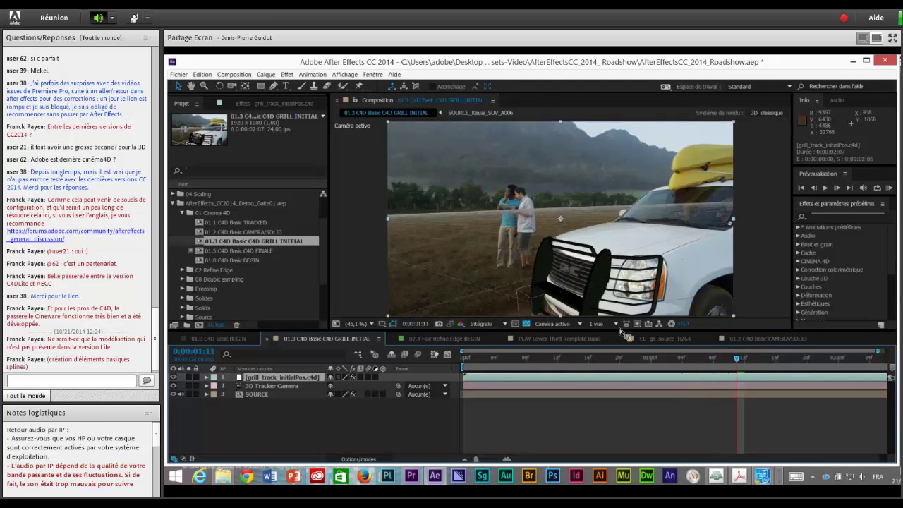
click(243, 103)
click(289, 179)
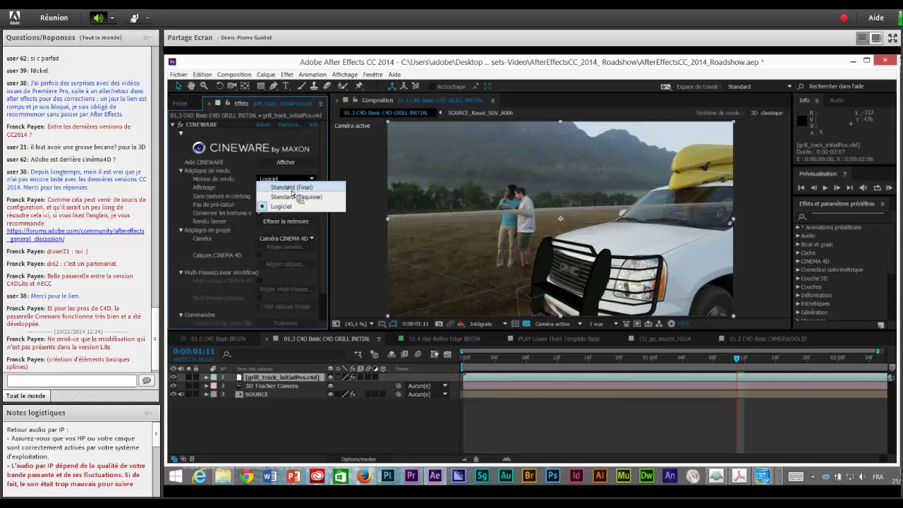
Switch the grill layer's Cineware renderer to Standard (Final) and center the view on the grille
click(292, 189)
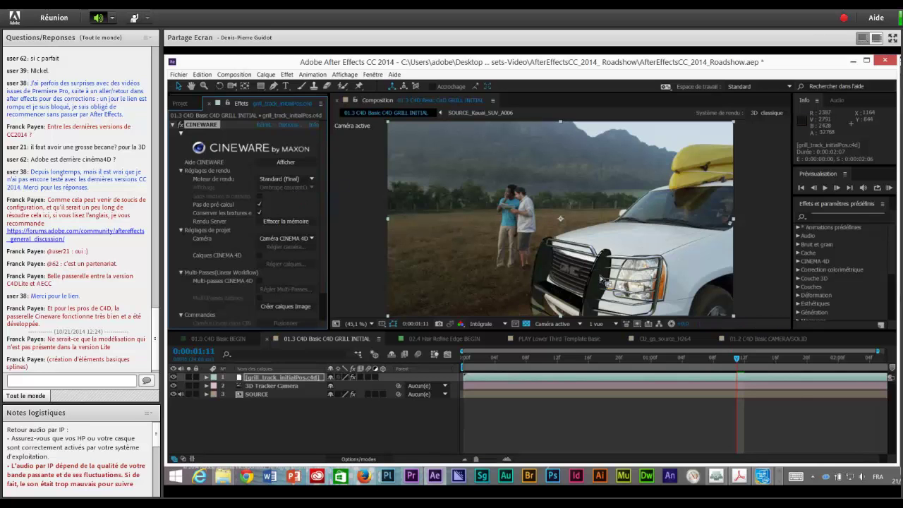
scroll(601, 280, down, 1)
scroll(636, 279, up, 3)
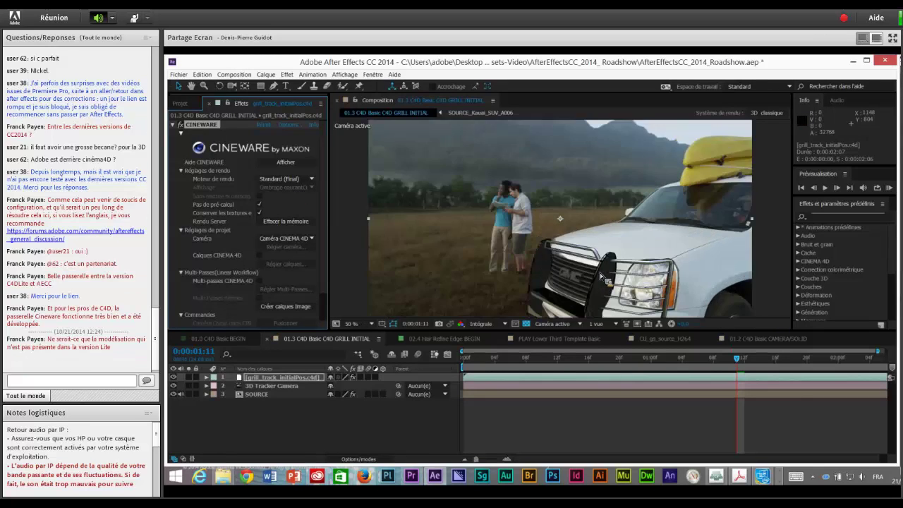
drag(650, 279, 610, 146)
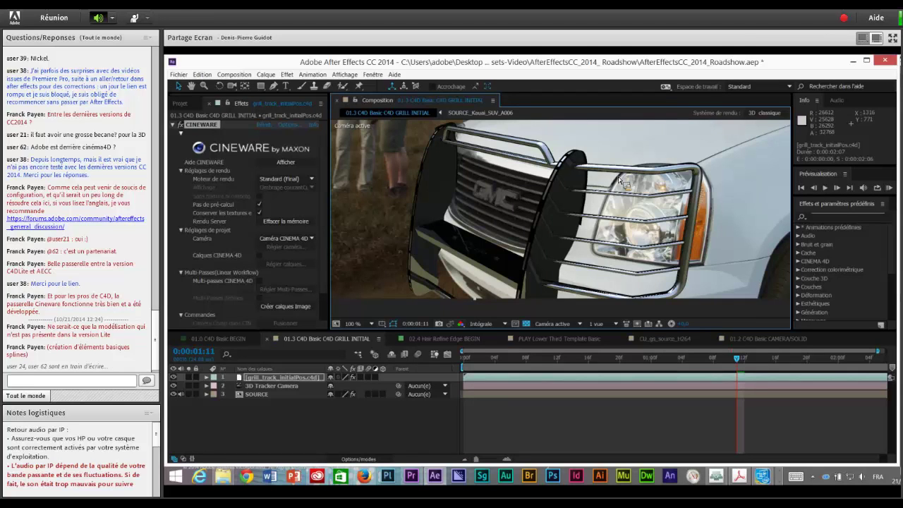
click(182, 103)
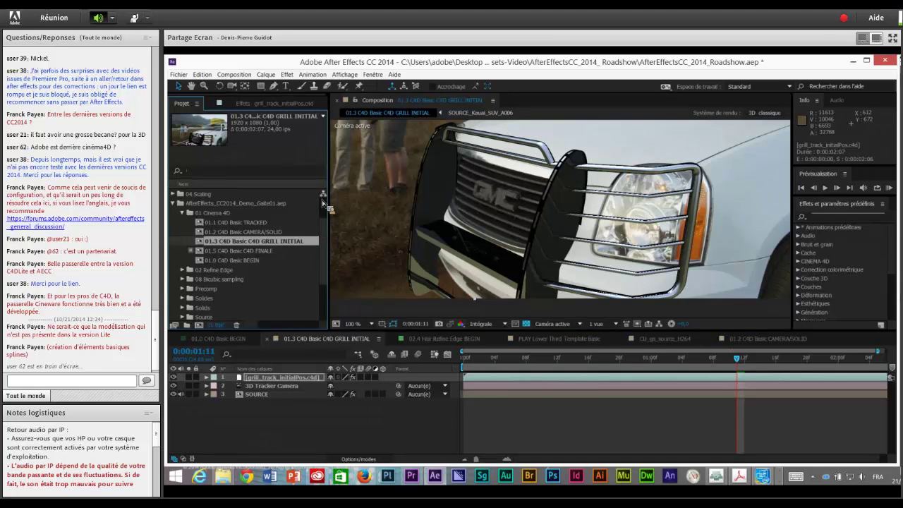
Expand the 01 Key Cleaner begin folder and open the CU_gs_source_H264 composition
scroll(185, 202, up, 2)
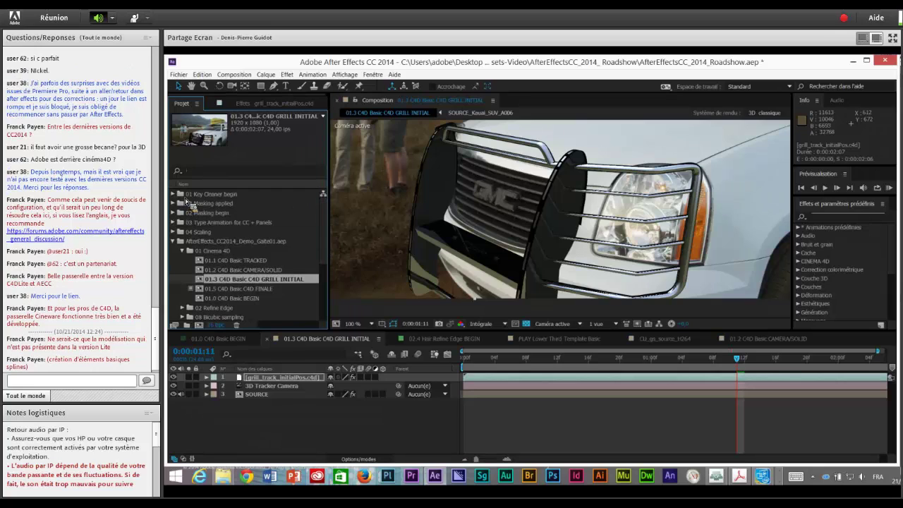
double_click(185, 193)
double_click(198, 201)
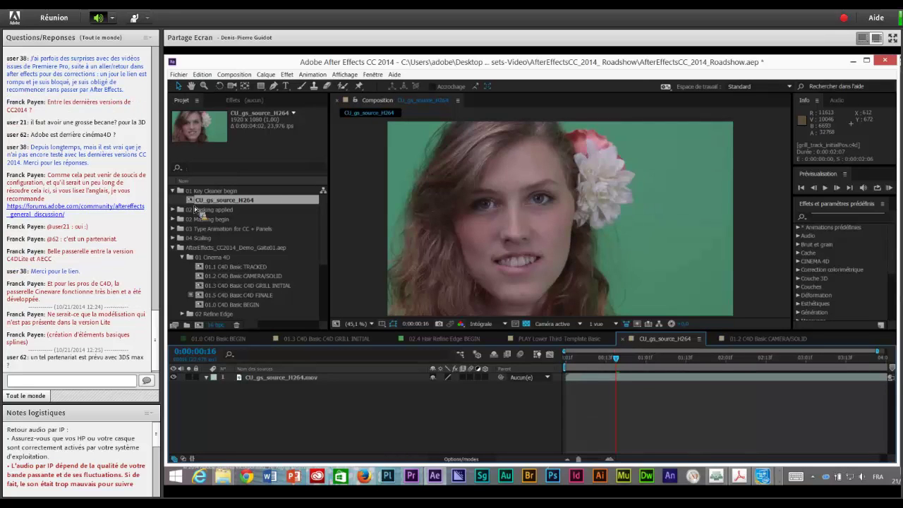
Find Keylight (1.2) under the Masquage effects category
click(898, 250)
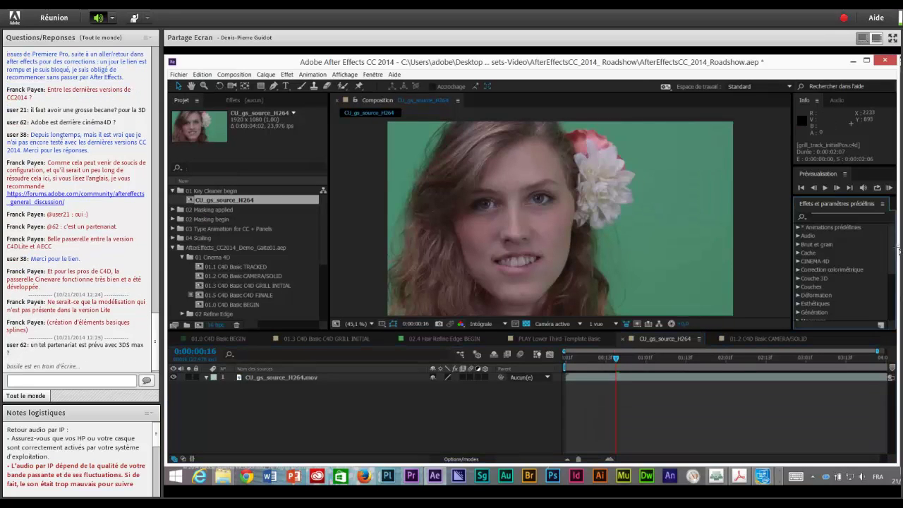
drag(899, 250, 896, 292)
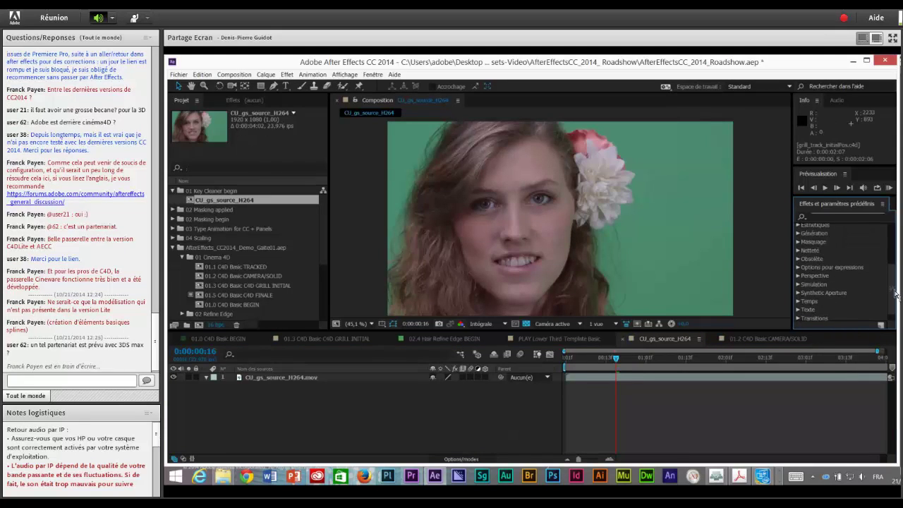
mouse_move(895, 294)
mouse_down()
mouse_move(895, 271)
mouse_move(893, 280)
mouse_up()
click(798, 256)
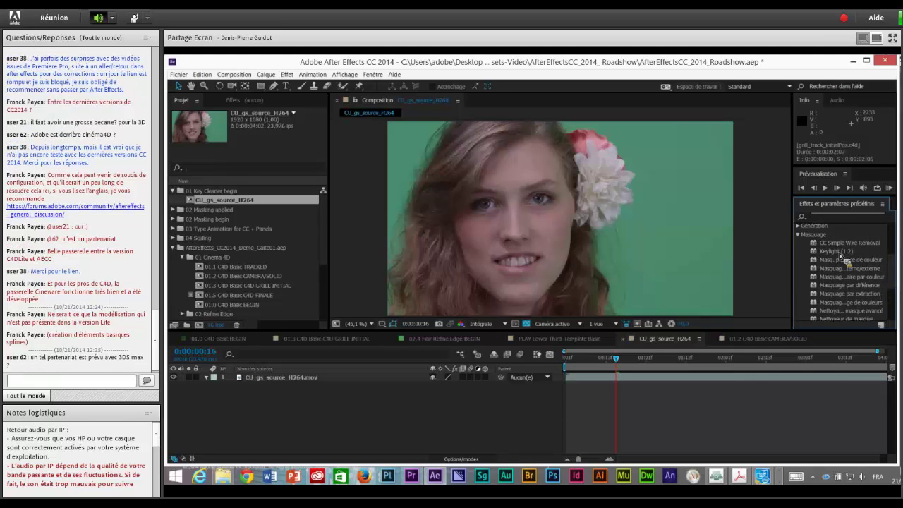
click(840, 251)
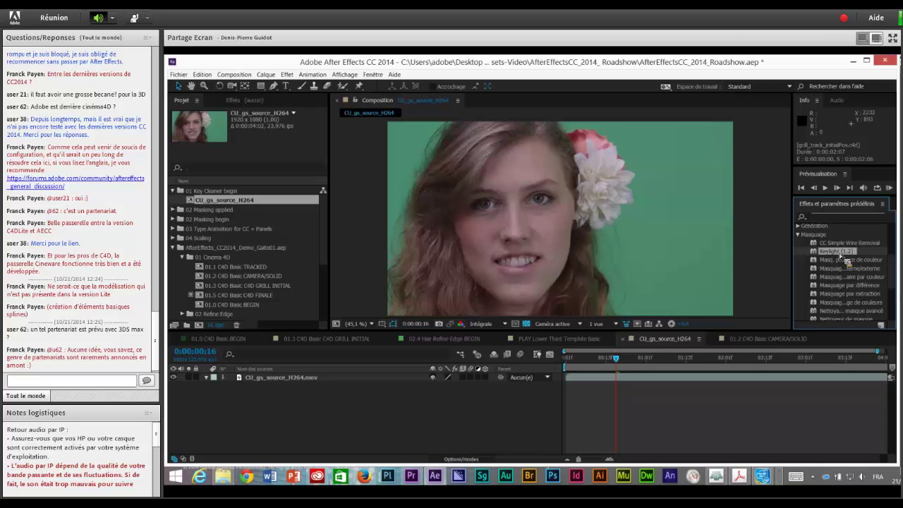
Drag Keylight (1.2) onto the footage layer, then reveal the layer's source clip in the project
drag(845, 260, 240, 379)
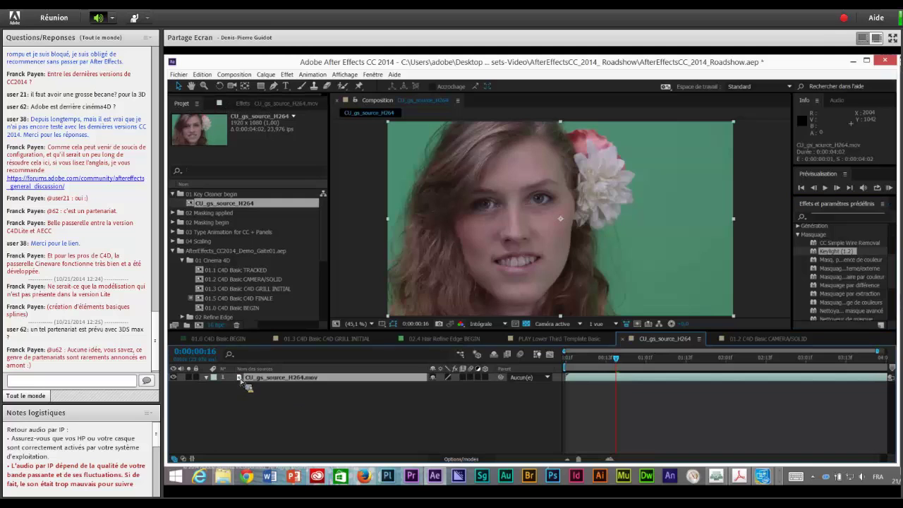
right_click(240, 379)
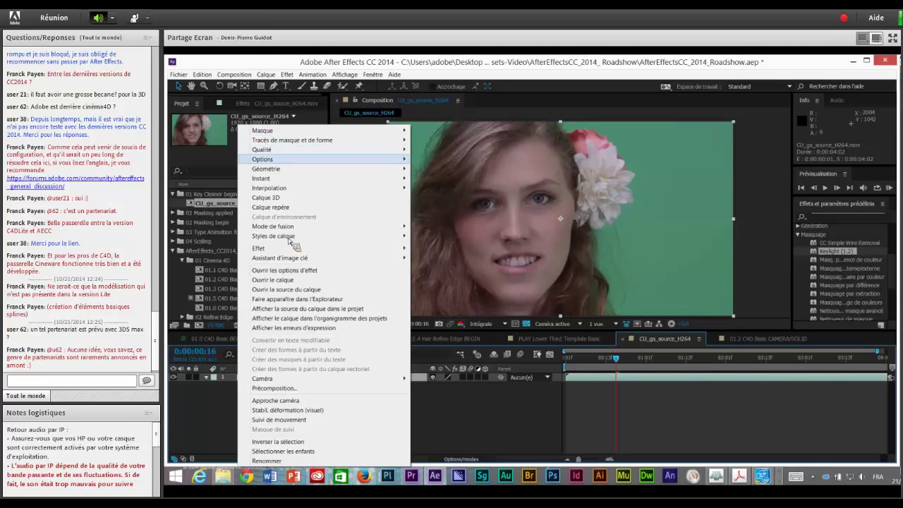
click(268, 311)
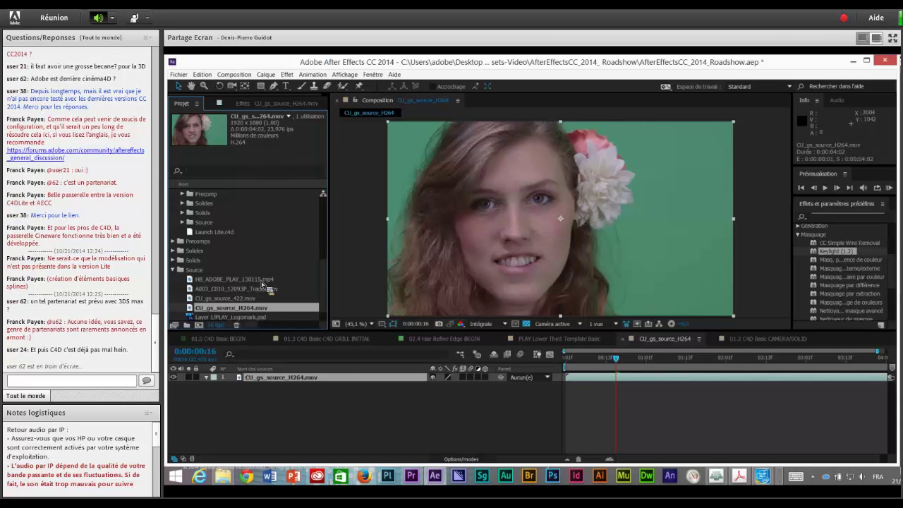
click(245, 384)
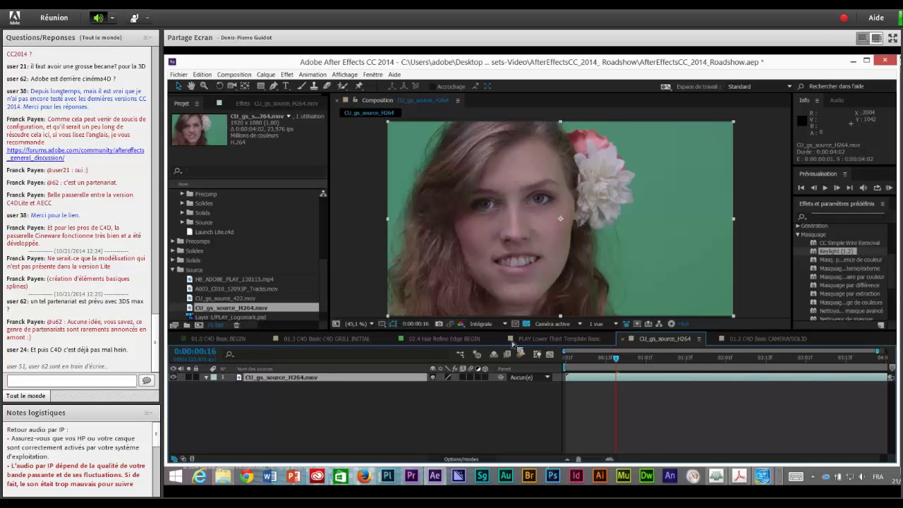
click(461, 324)
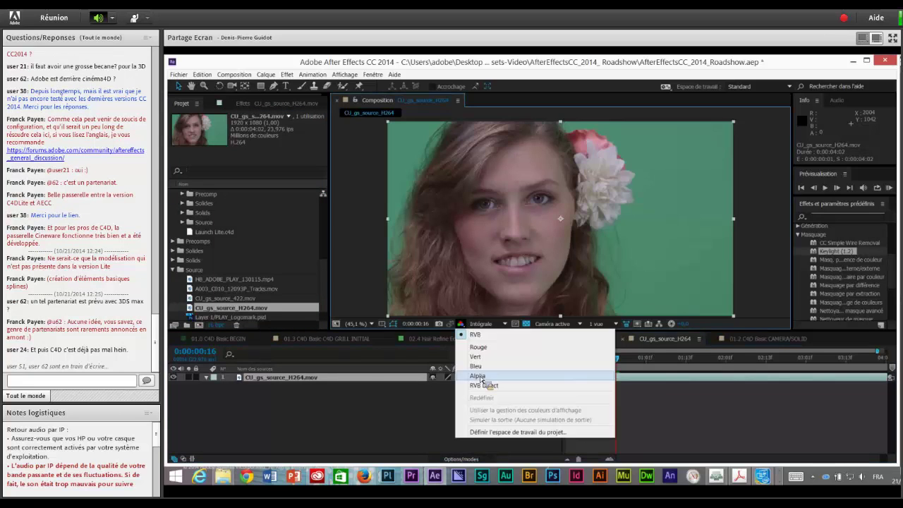
click(487, 367)
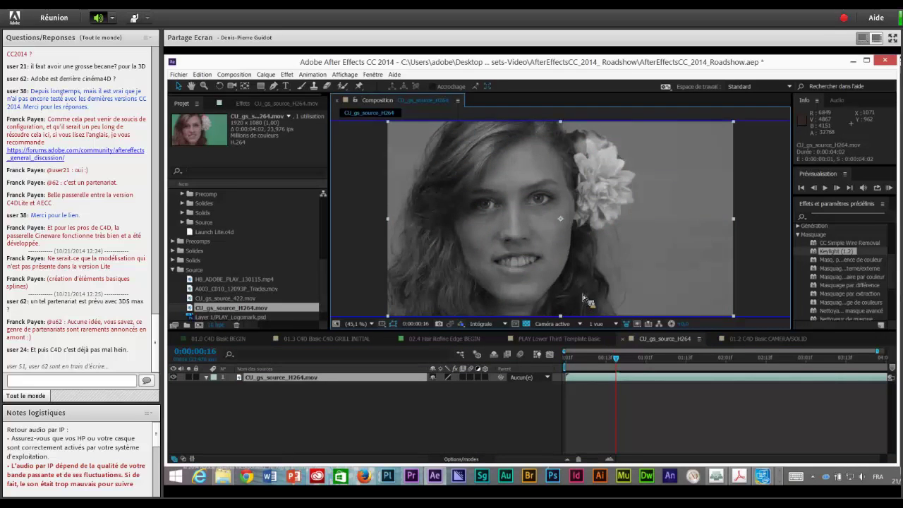
scroll(584, 300, up, 1)
scroll(584, 299, up, 4)
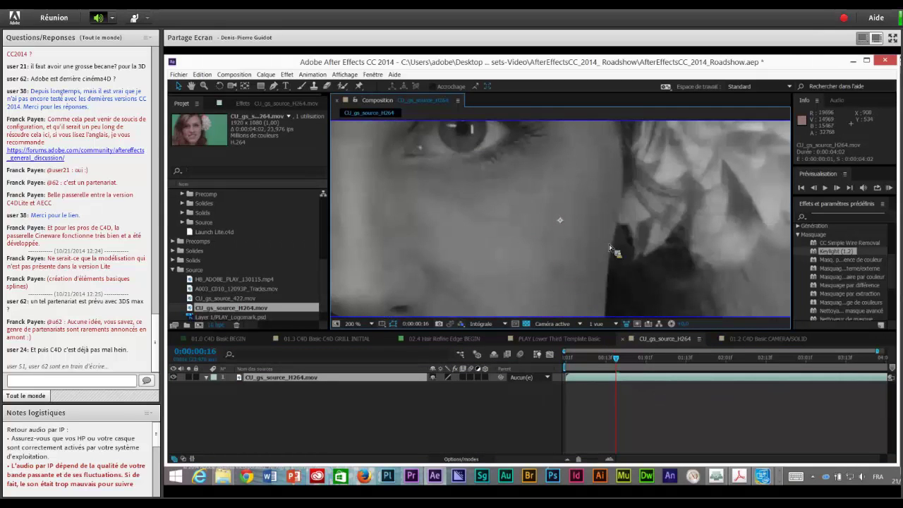
scroll(656, 256, right, 6)
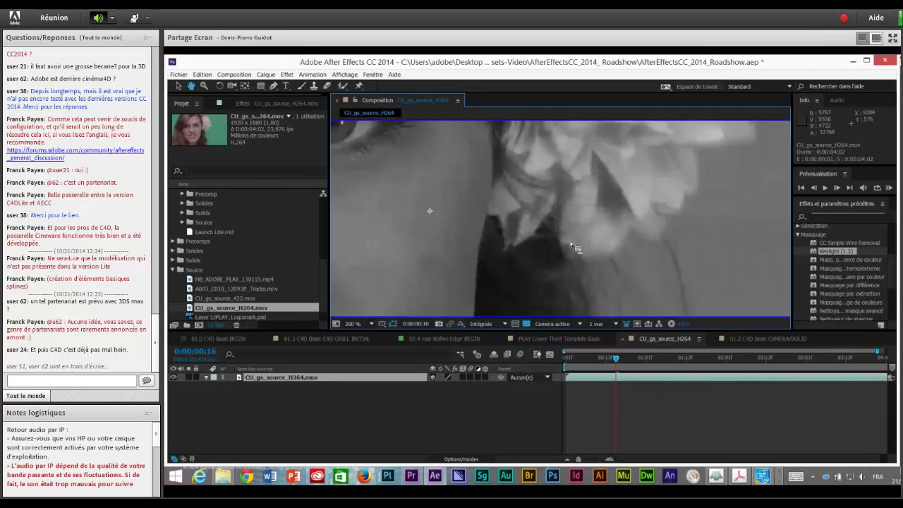
scroll(617, 242, right, 4)
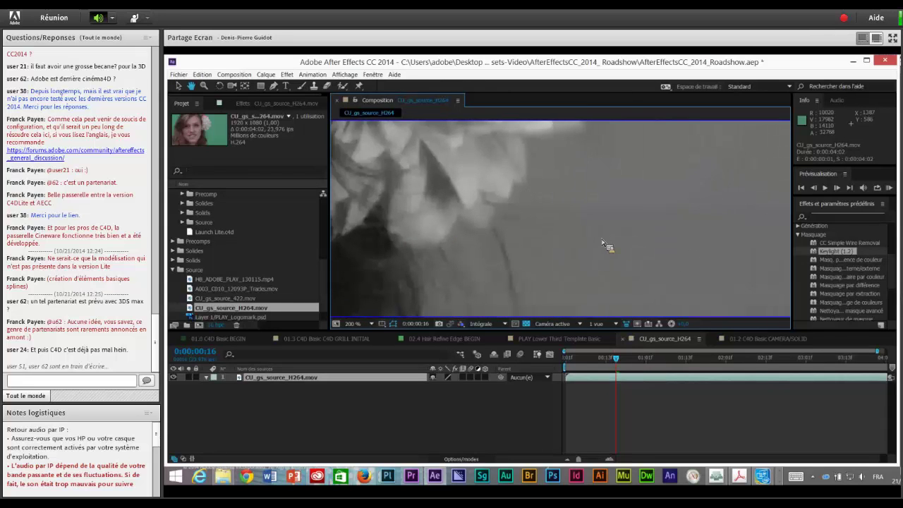
key(v)
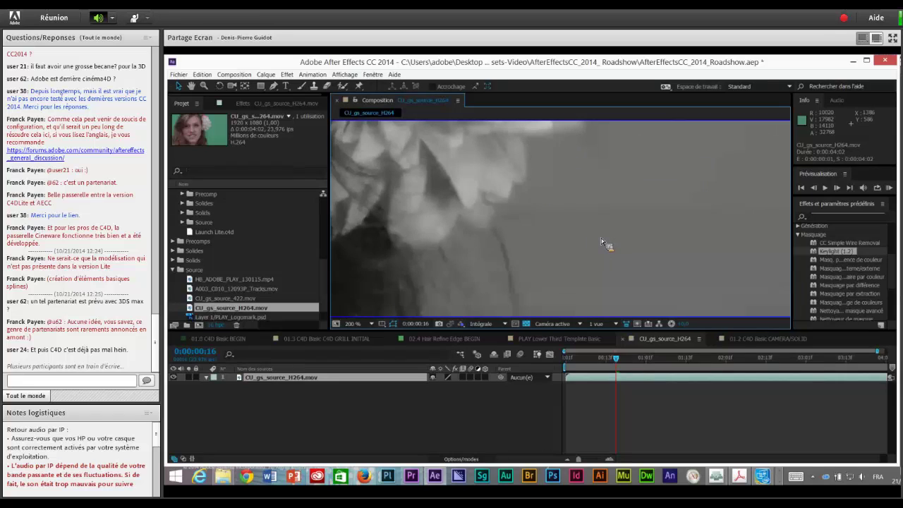
click(353, 323)
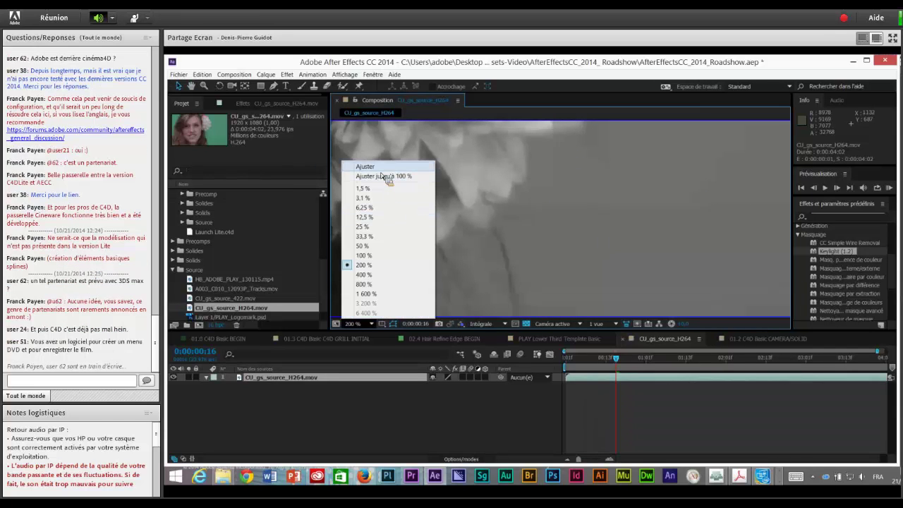
click(385, 177)
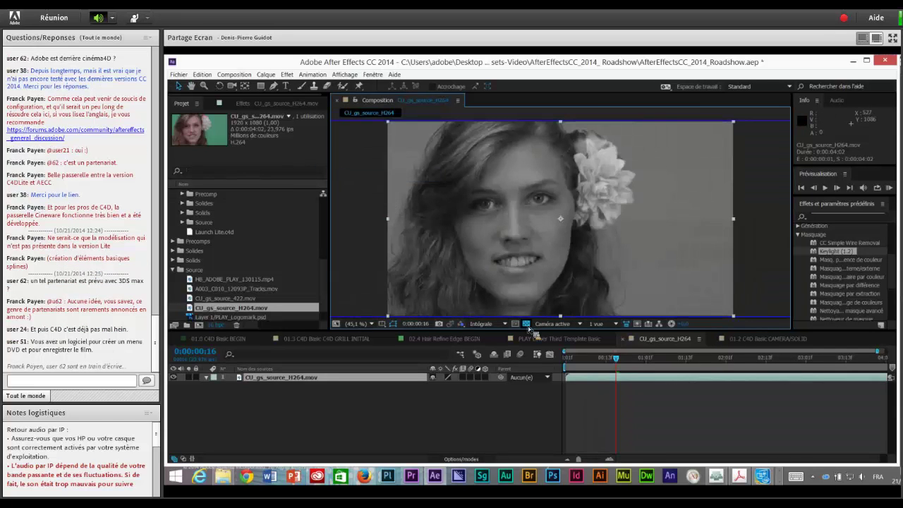
click(461, 324)
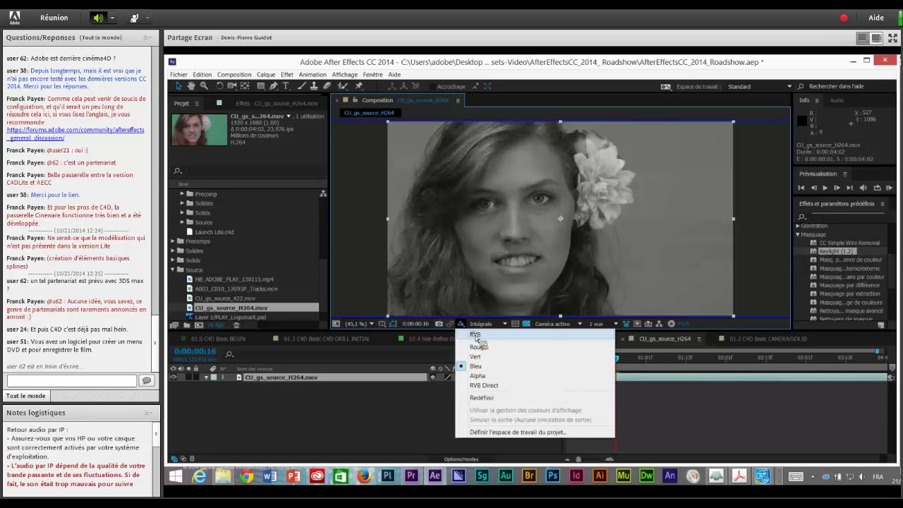
key(Return)
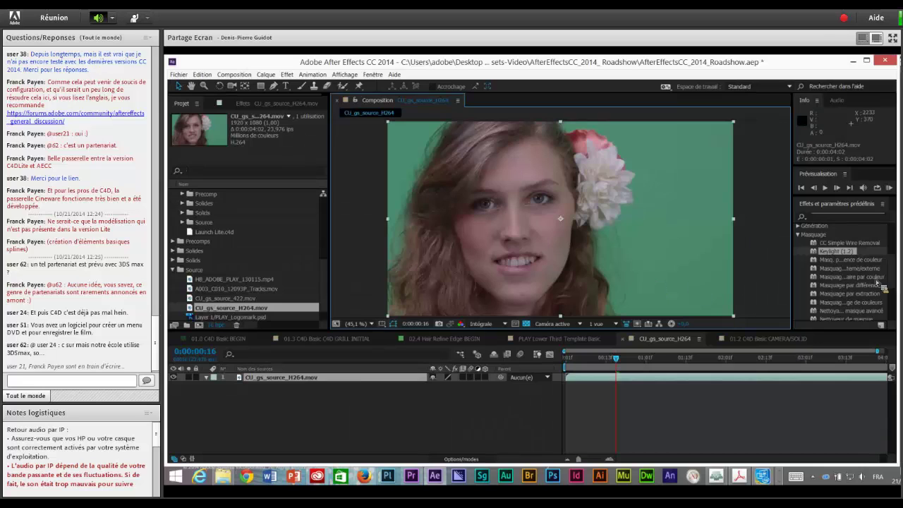
scroll(818, 296, down, 2)
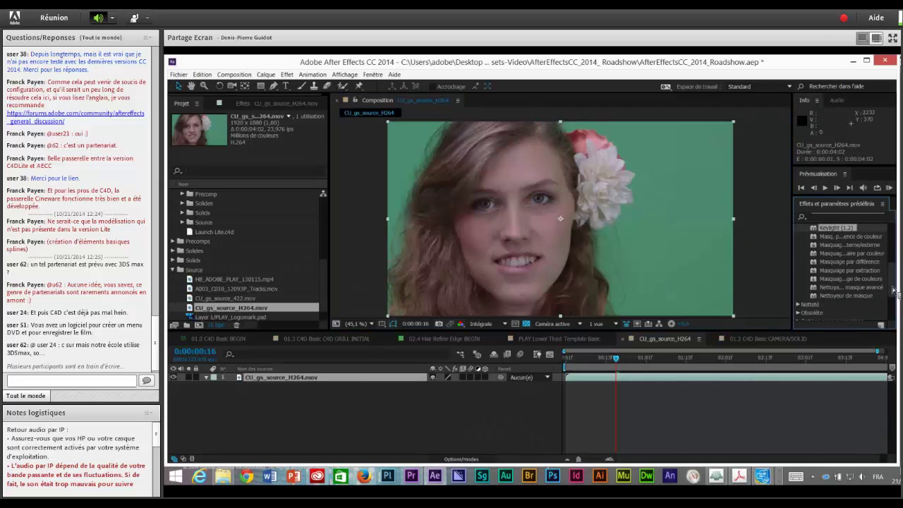
Apply Nettoyeur de masque to the footage and zoom the viewer to 200%
click(815, 297)
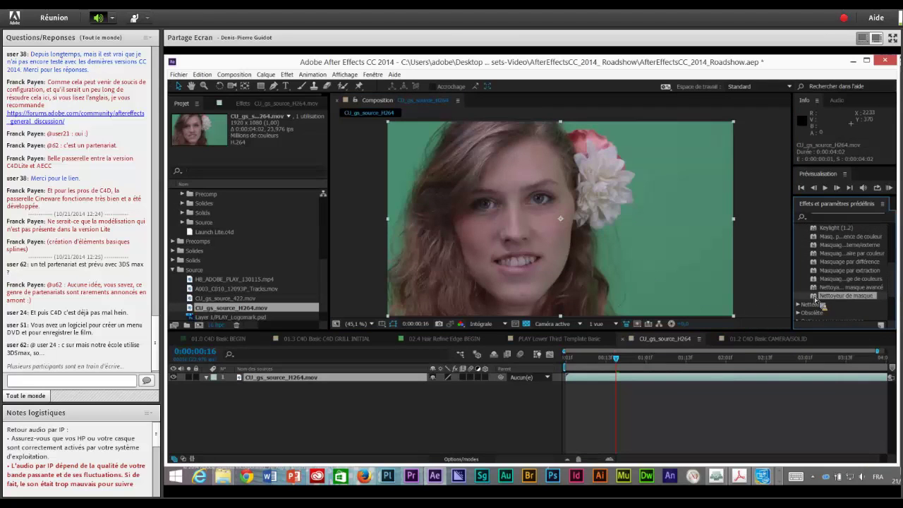
drag(816, 299, 433, 198)
key(/)
key(period)
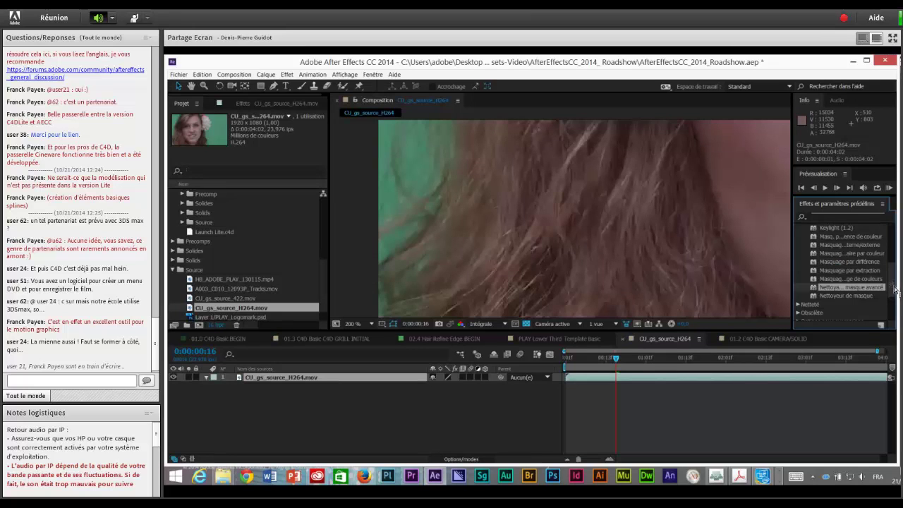
Search the effects for 'key' and drag the Keylight preset onto the footage
drag(894, 291, 893, 232)
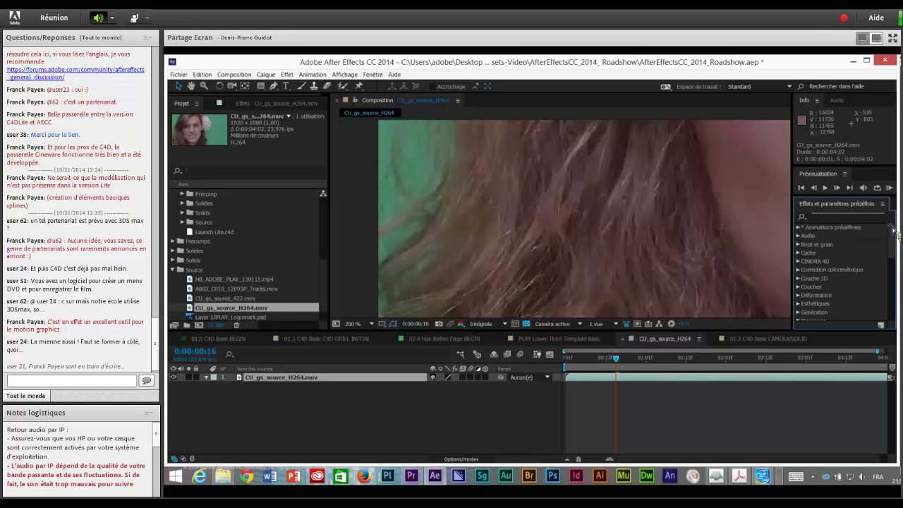
click(829, 215)
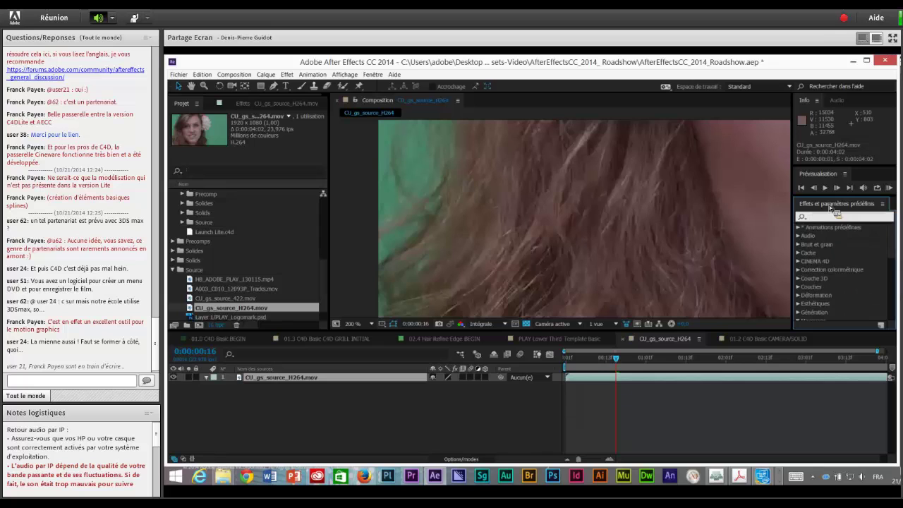
text(key)
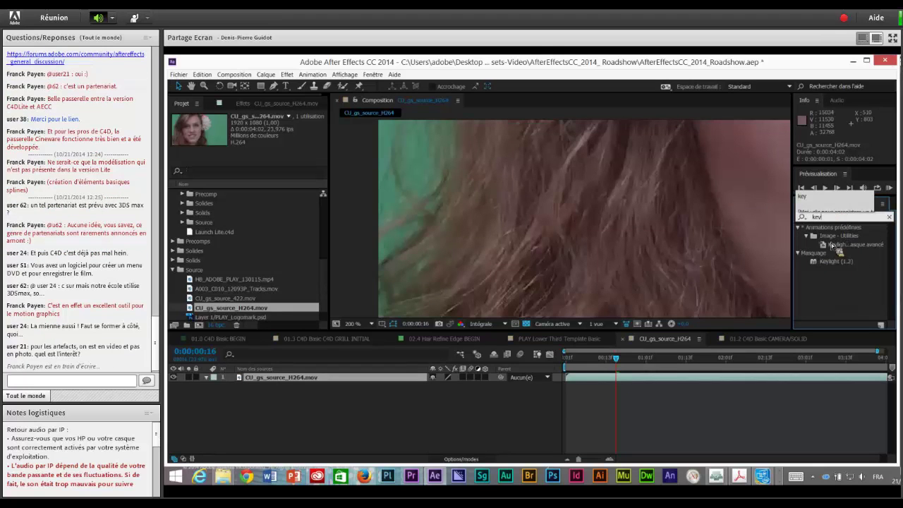
drag(833, 247, 620, 255)
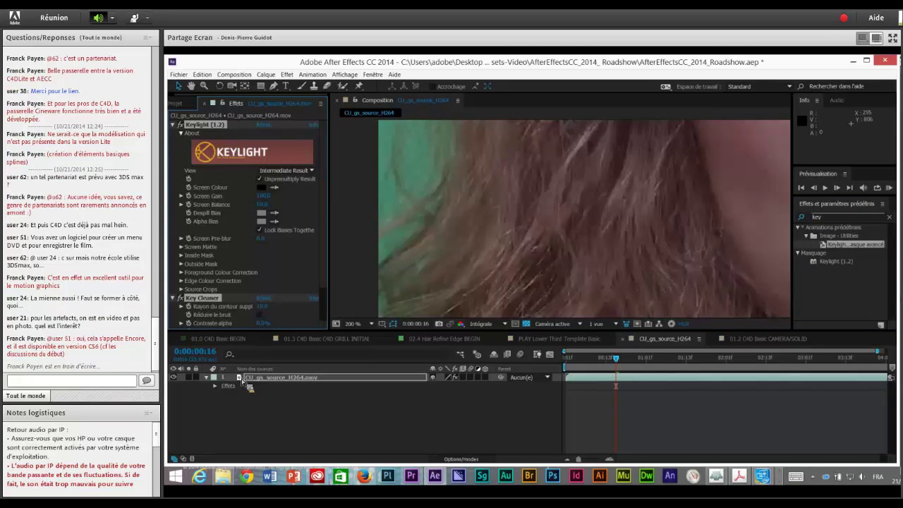
Reveal the layer's applied effects and switch off Key Cleaner
click(215, 386)
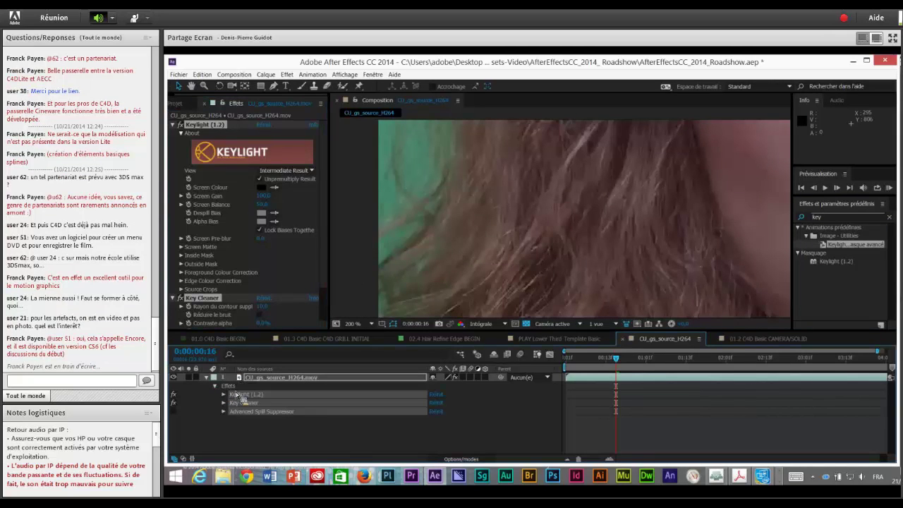
drag(240, 397, 269, 417)
drag(269, 417, 473, 195)
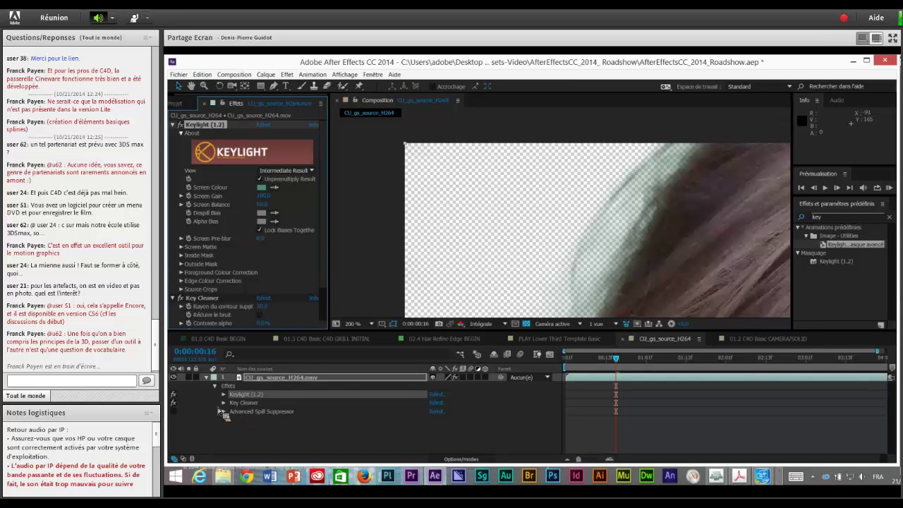
click(174, 402)
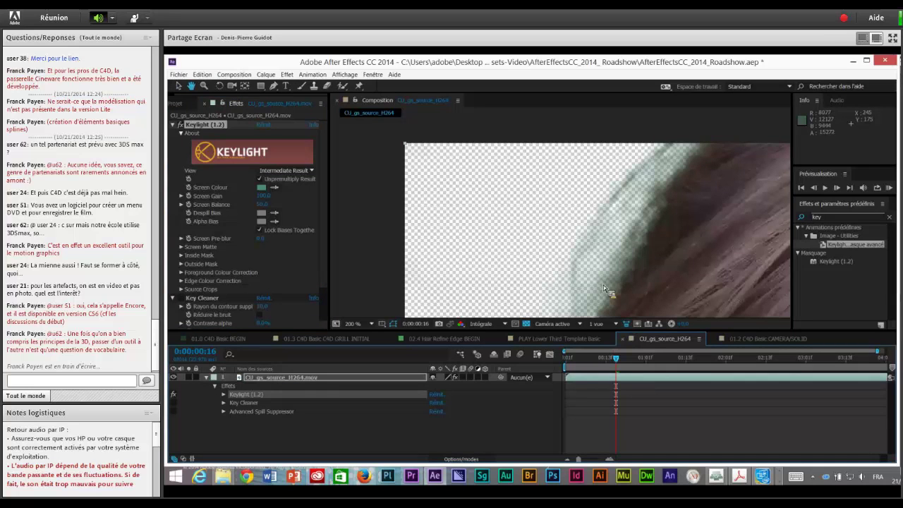
scroll(541, 179, down, 5)
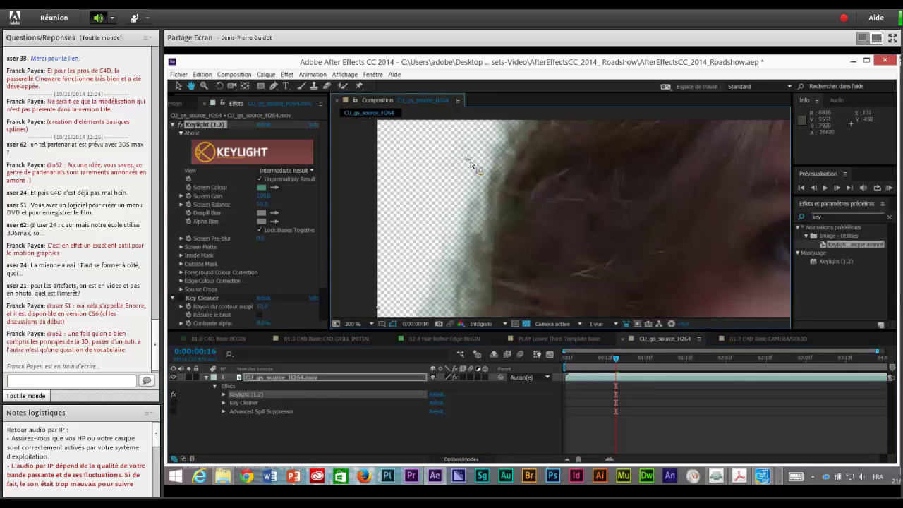
scroll(458, 230, down, 5)
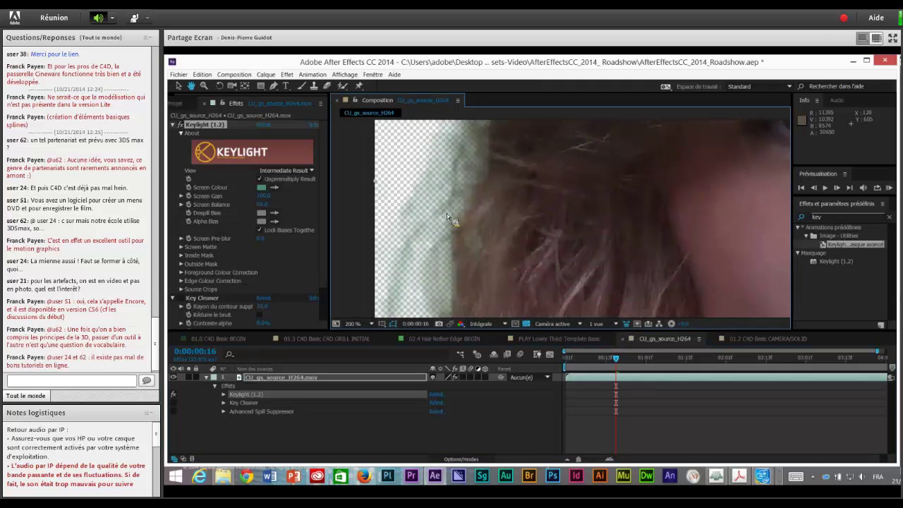
scroll(445, 218, down, 4)
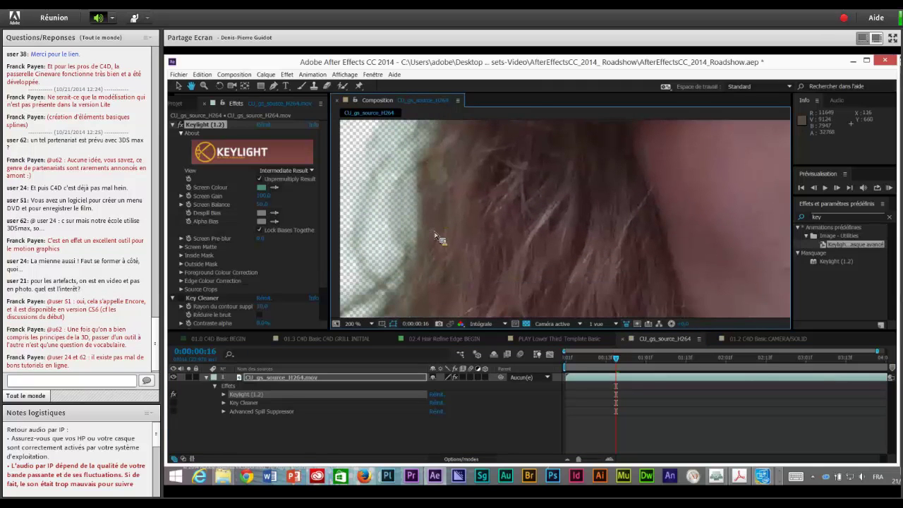
scroll(436, 240, down, 5)
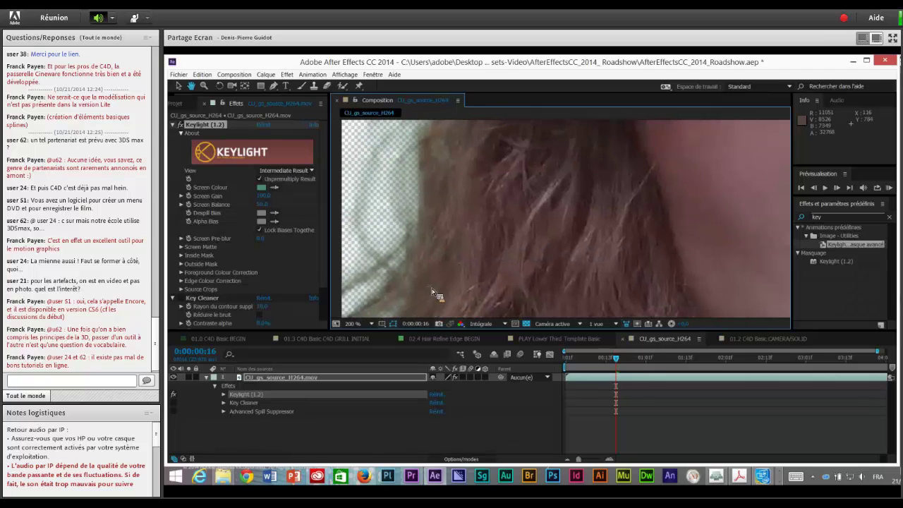
Expand Keylight's Screen Matte settings to inspect them, then collapse them again
key(v)
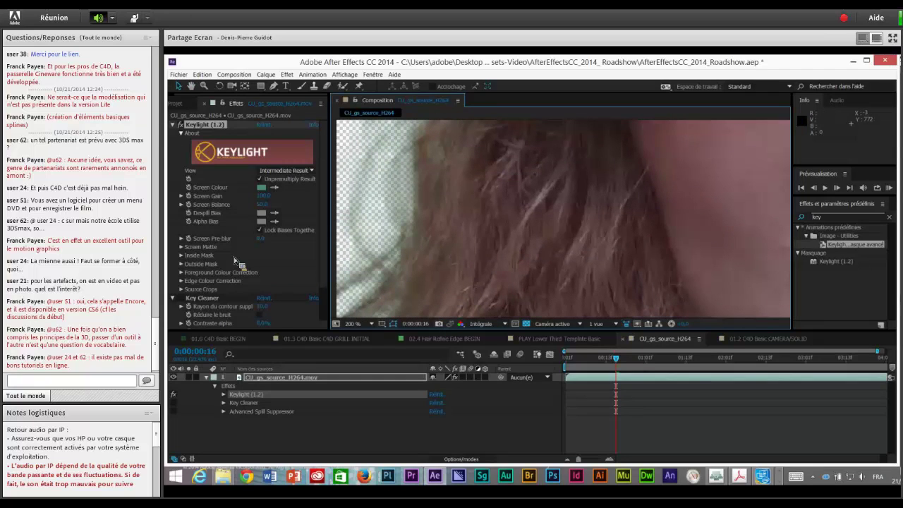
click(182, 247)
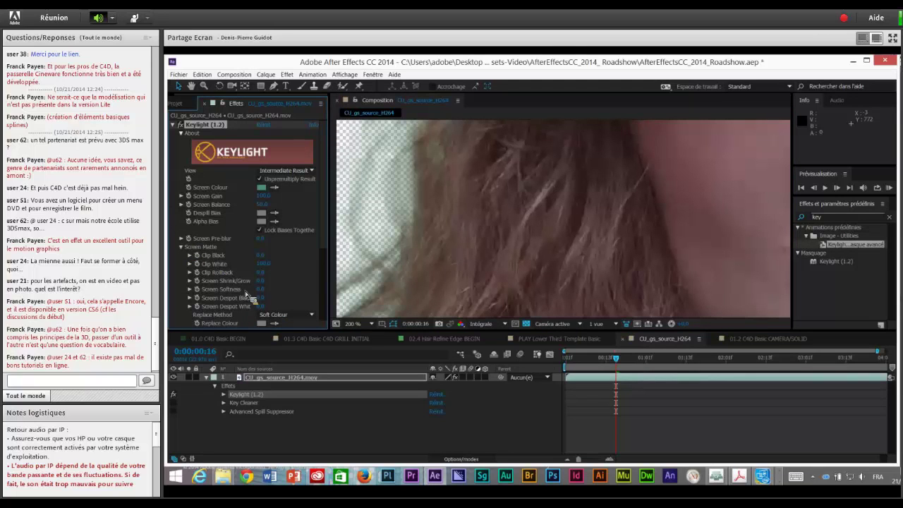
scroll(325, 262, down, 1)
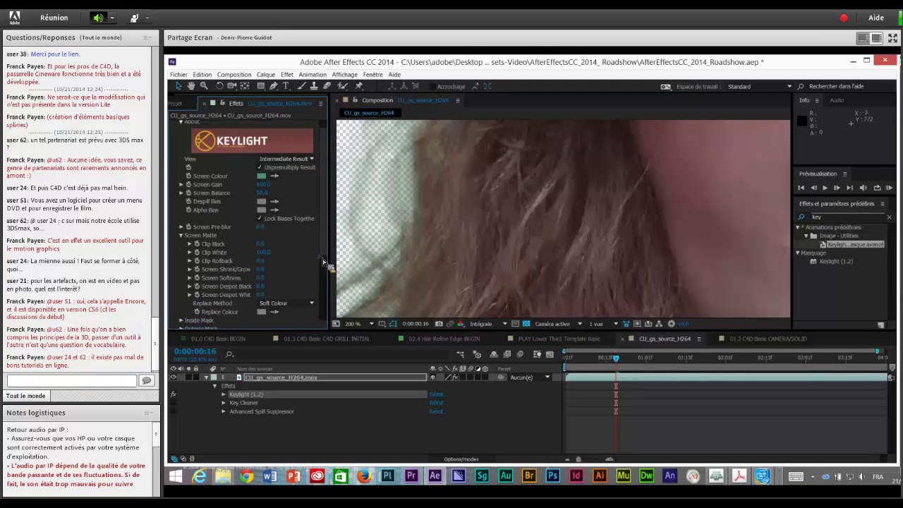
scroll(326, 262, down, 1)
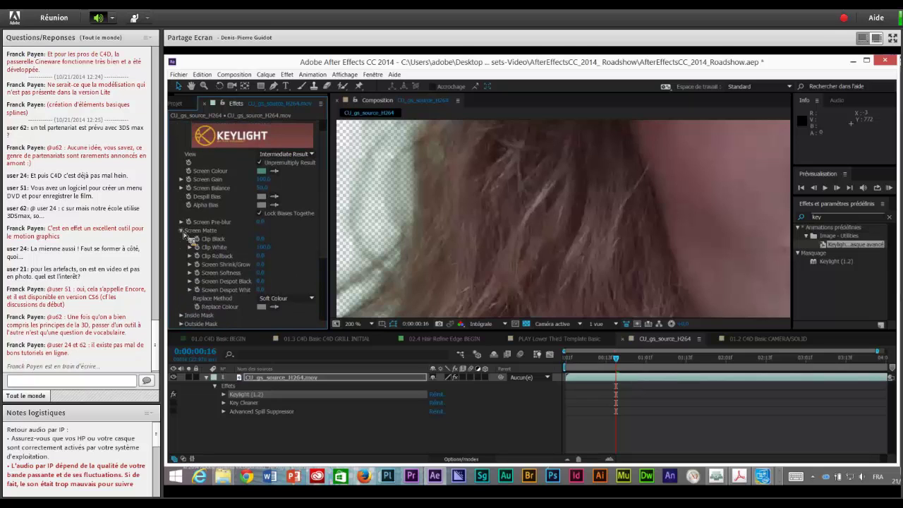
click(182, 230)
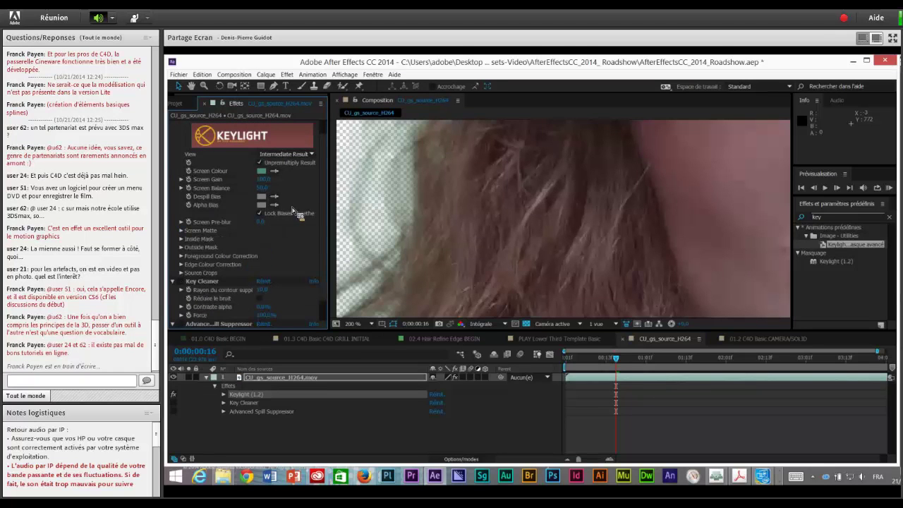
Disable Key Cleaner with its fx switch in Effect Controls
scroll(325, 307, down, 2)
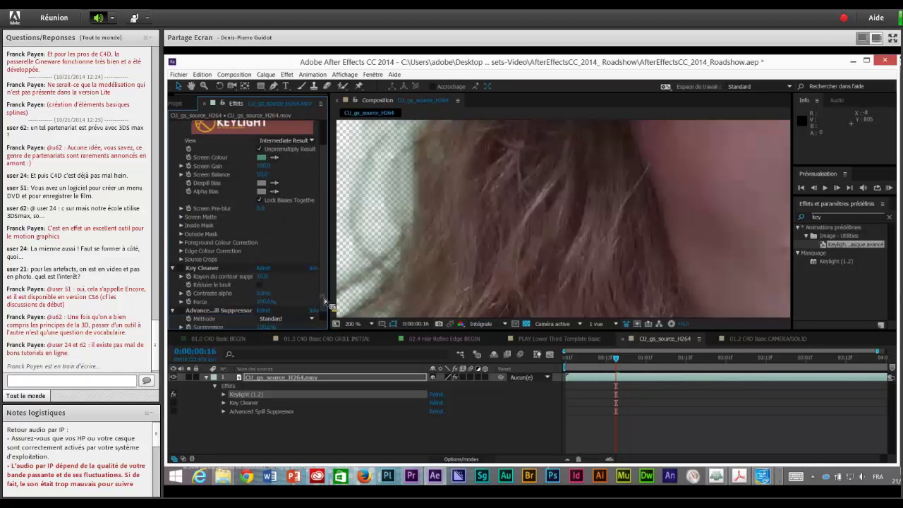
scroll(324, 308, down, 2)
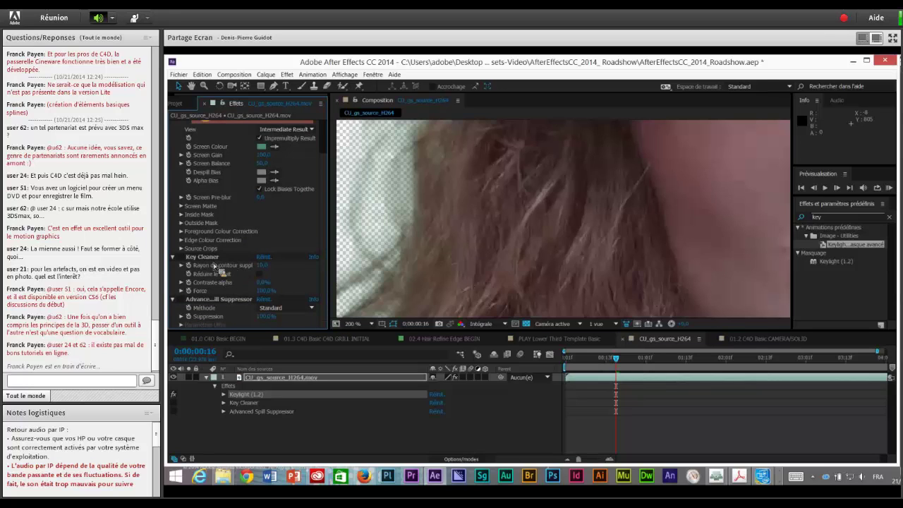
click(178, 257)
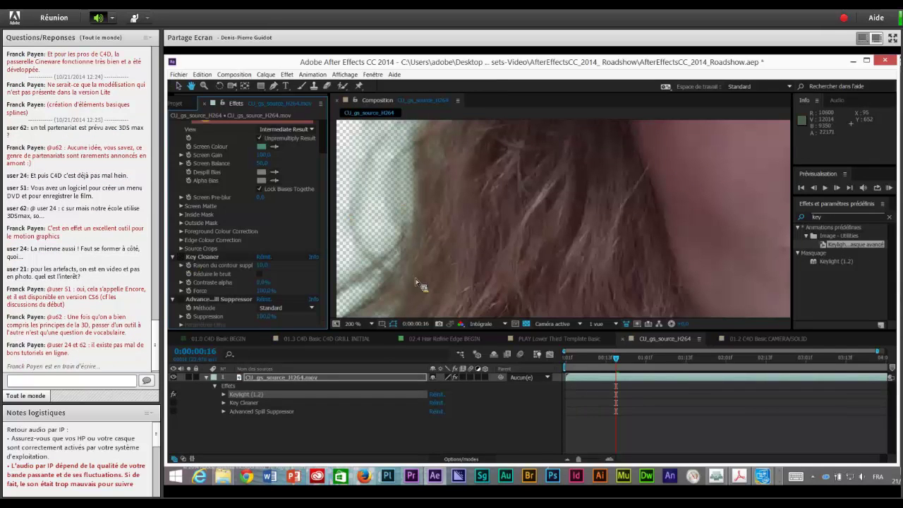
scroll(418, 283, up, 4)
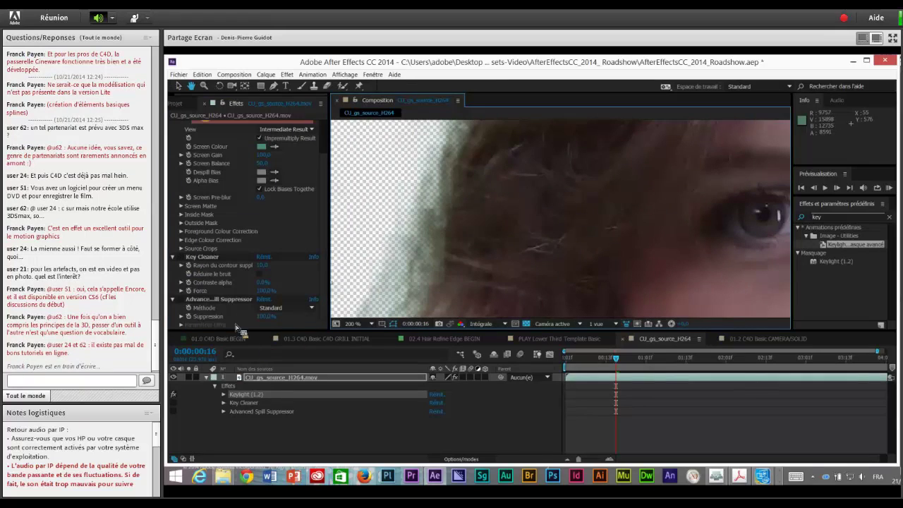
Re-enable Key Cleaner and briefly expand the spill suppressor's Suppression property
click(180, 257)
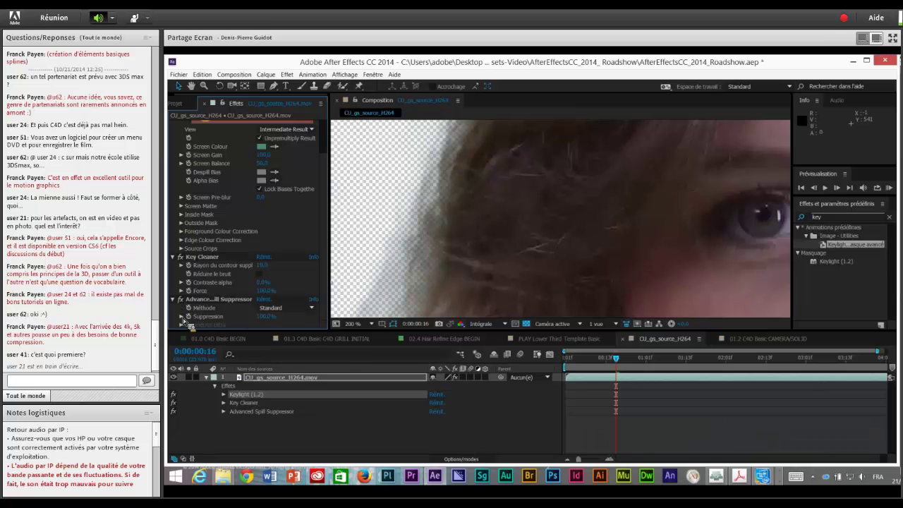
click(182, 317)
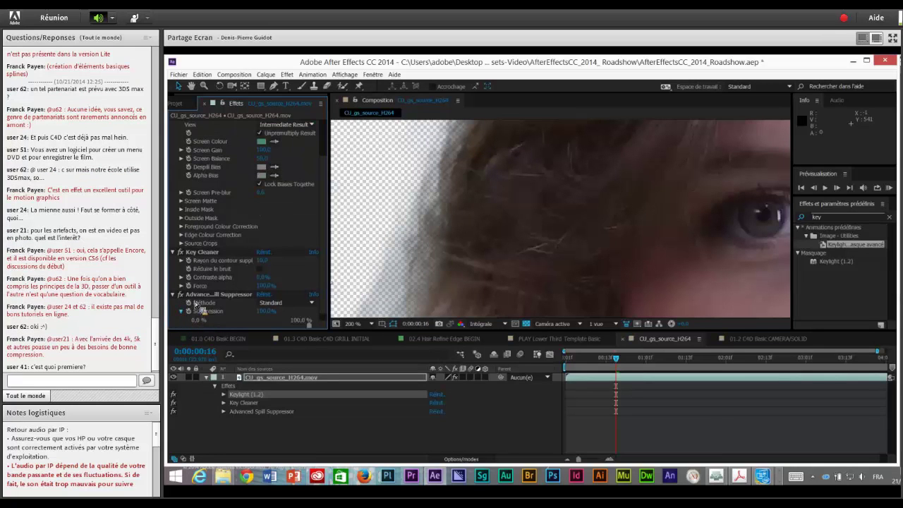
click(182, 311)
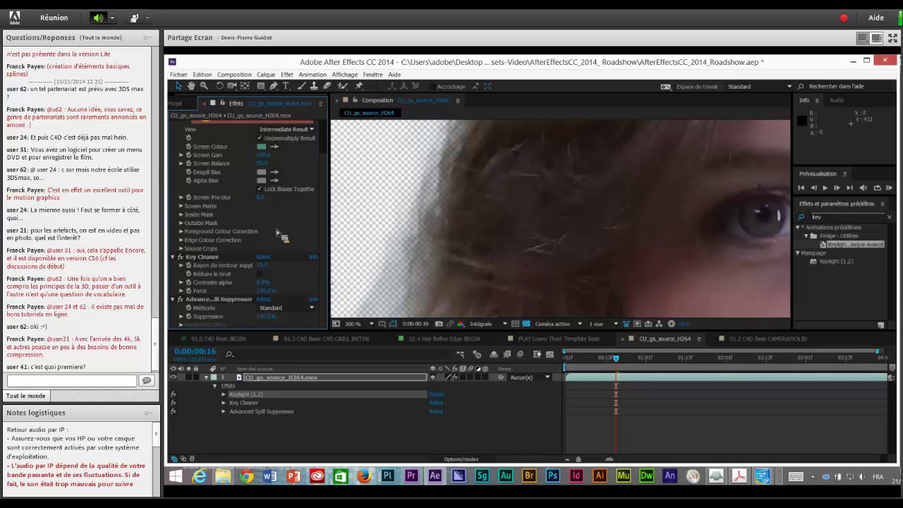
scroll(326, 202, up, 3)
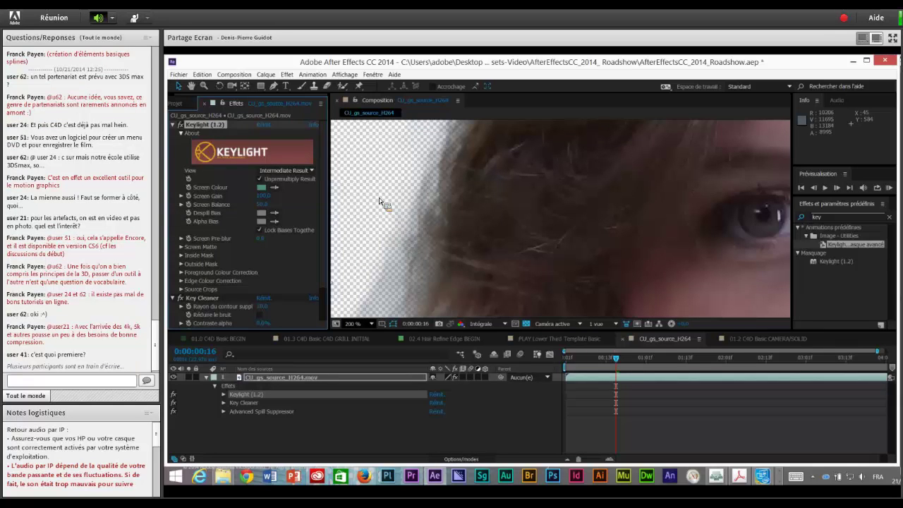
Set the viewer magnification to Fit up to 100% and return to the Project panel
click(357, 323)
click(384, 177)
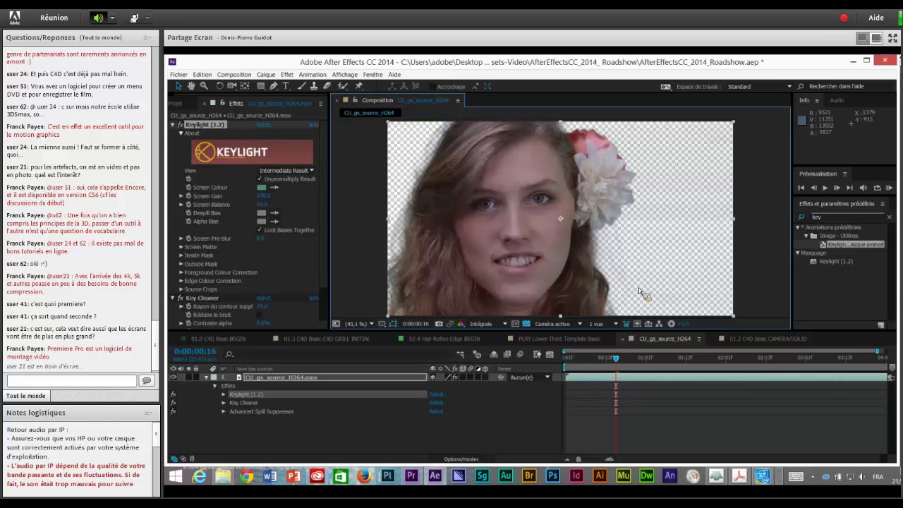
click(183, 103)
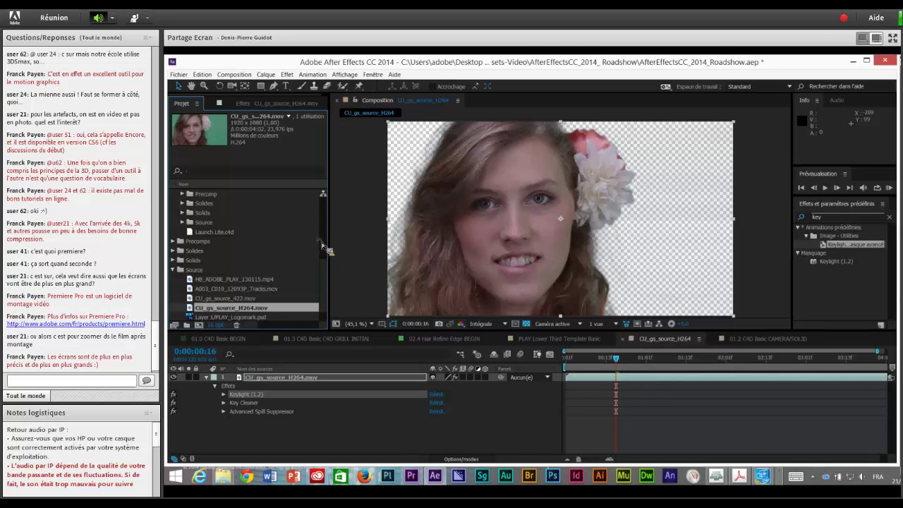
Open the Masking Band composition from 02 Masking applied and select the Band layer at frame 2
drag(325, 247, 325, 200)
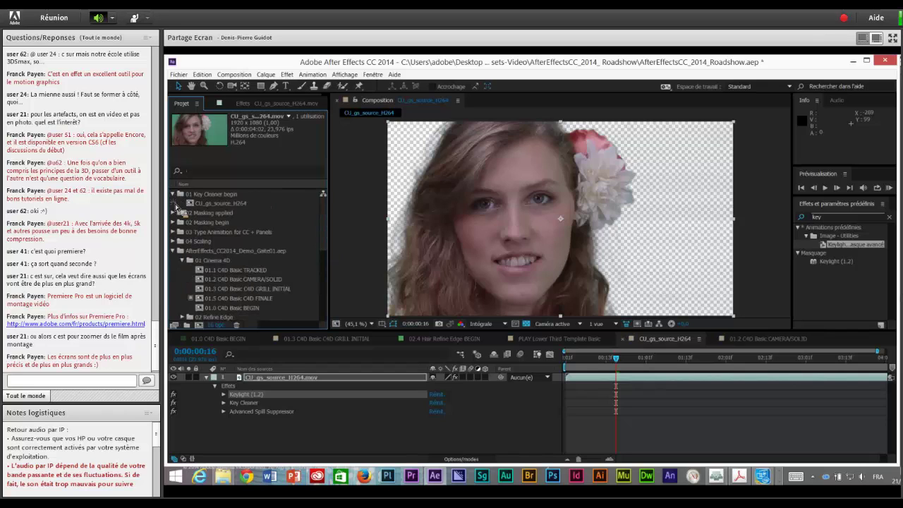
click(173, 213)
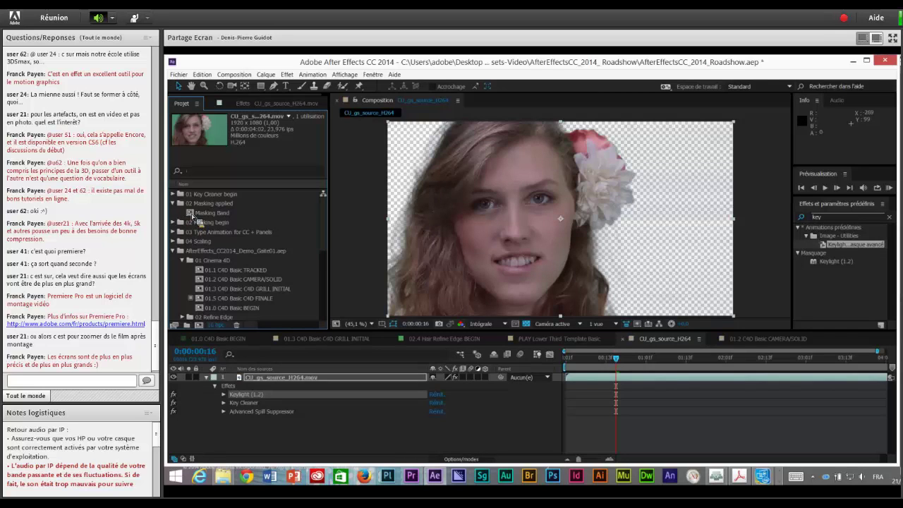
double_click(192, 215)
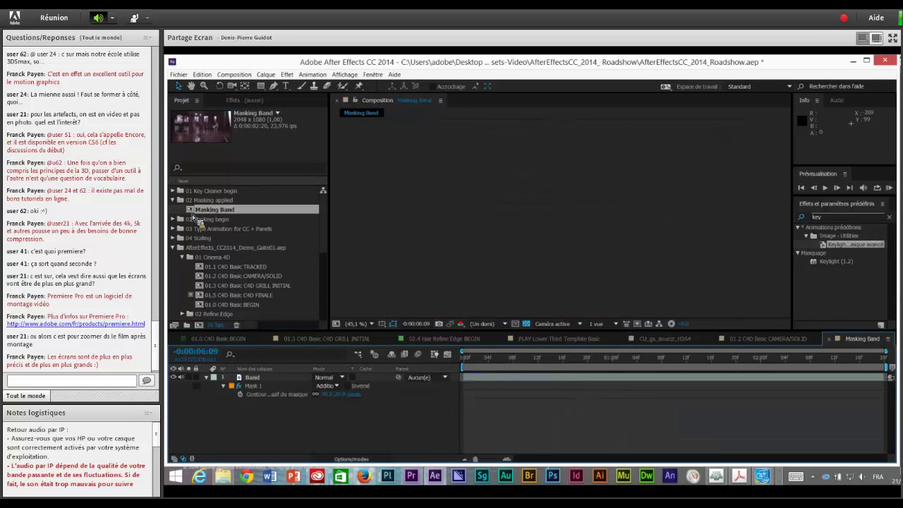
click(472, 360)
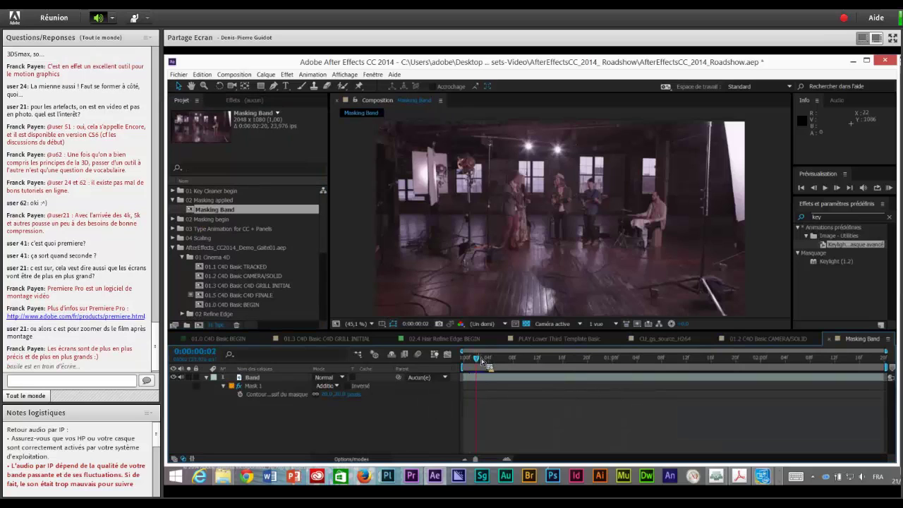
click(477, 359)
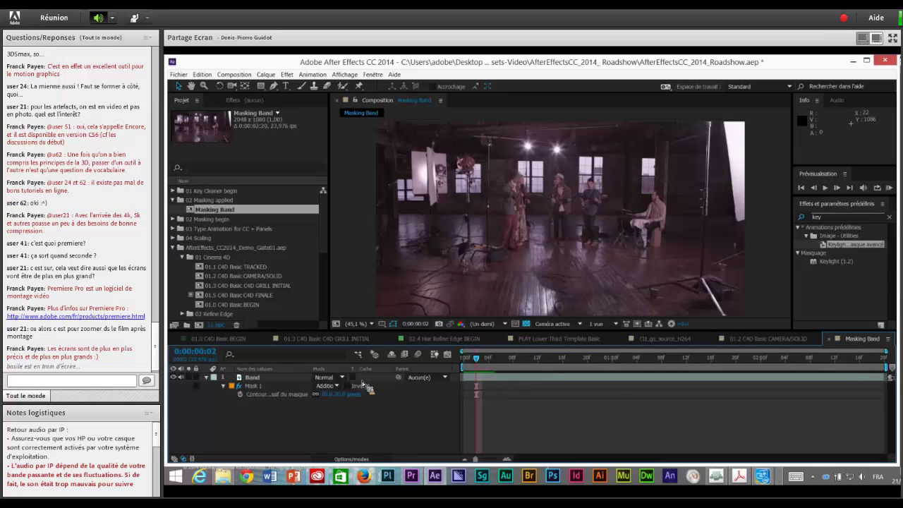
click(387, 375)
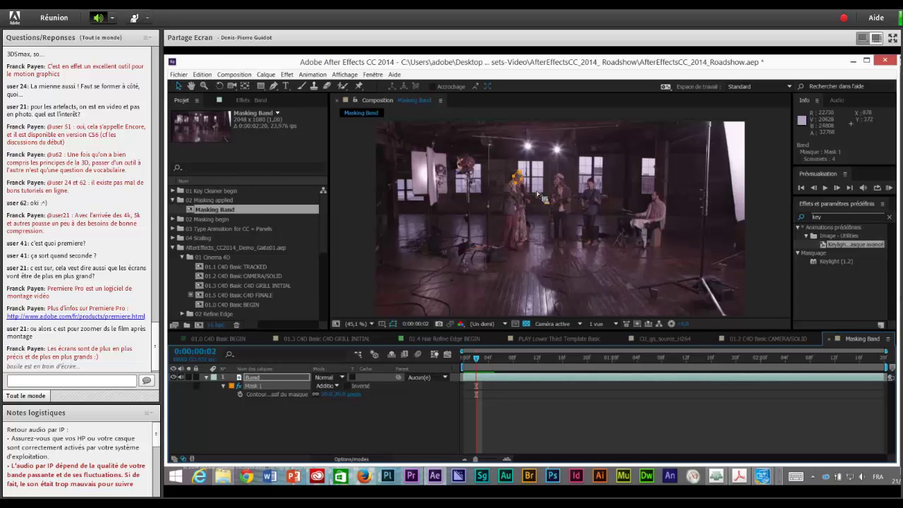
Scrub through the band footage to check Mask 1, then switch to Premiere Pro
scroll(538, 195, up, 3)
scroll(536, 192, down, 2)
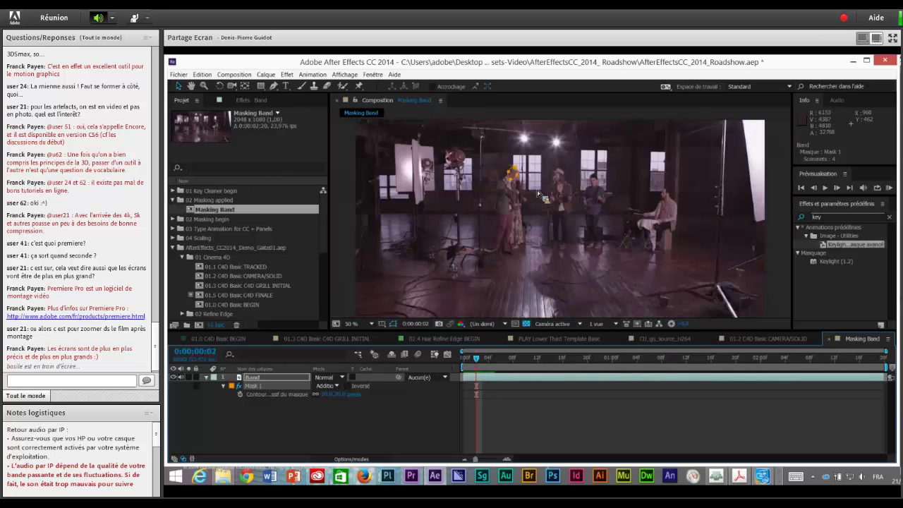
scroll(534, 190, up, 1)
scroll(517, 249, up, 3)
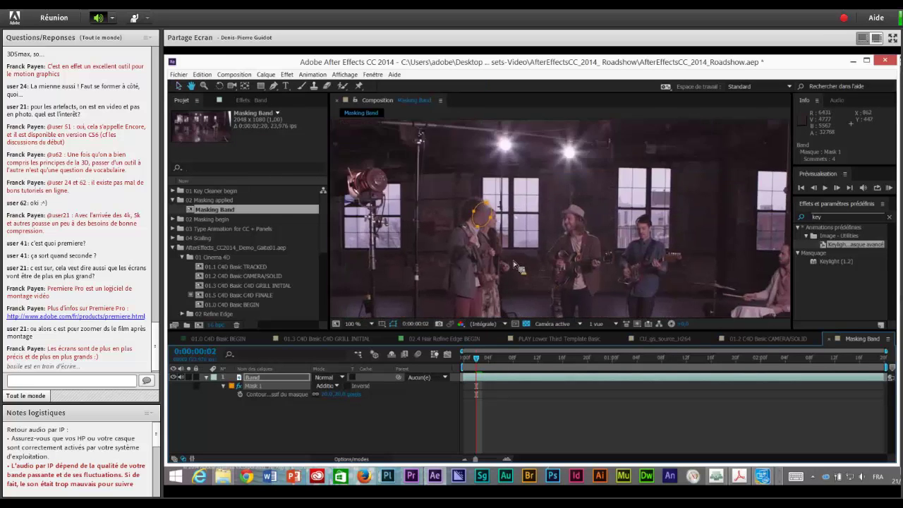
drag(483, 359, 738, 360)
click(477, 359)
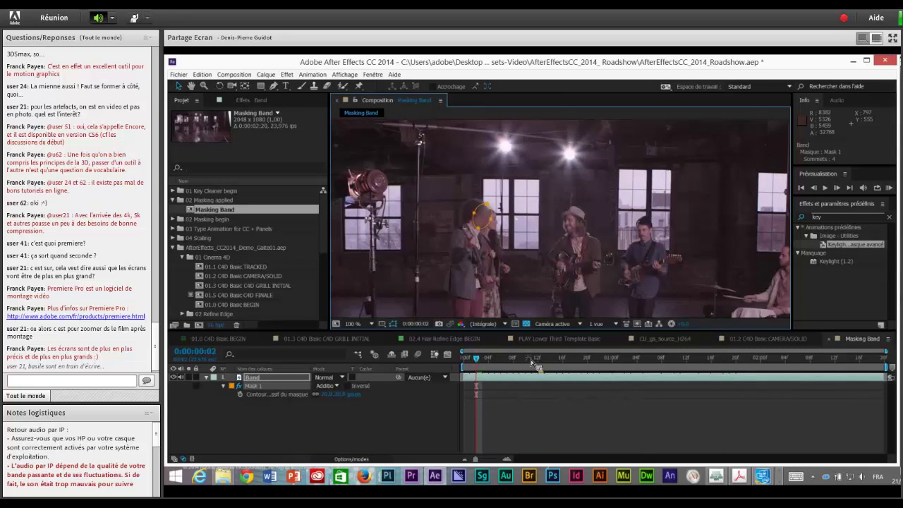
drag(533, 364, 471, 365)
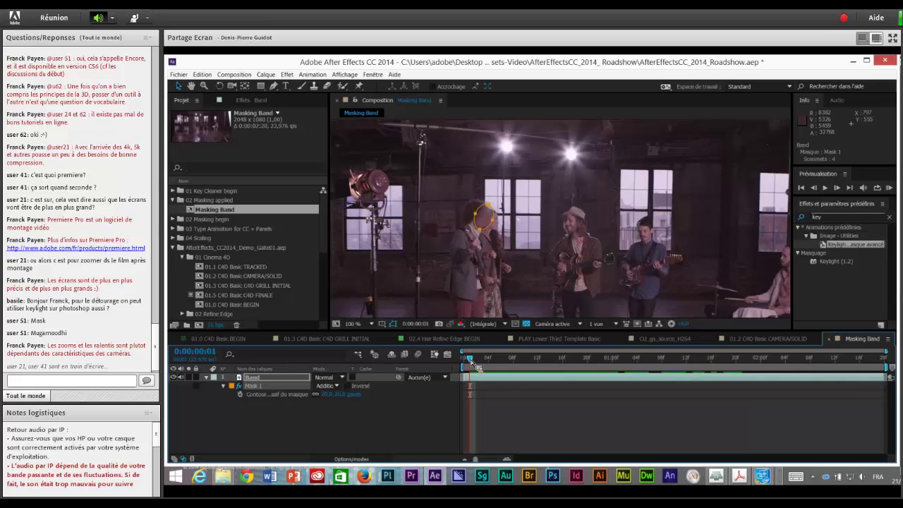
key(alt+Tab)
key(alt+Tab)
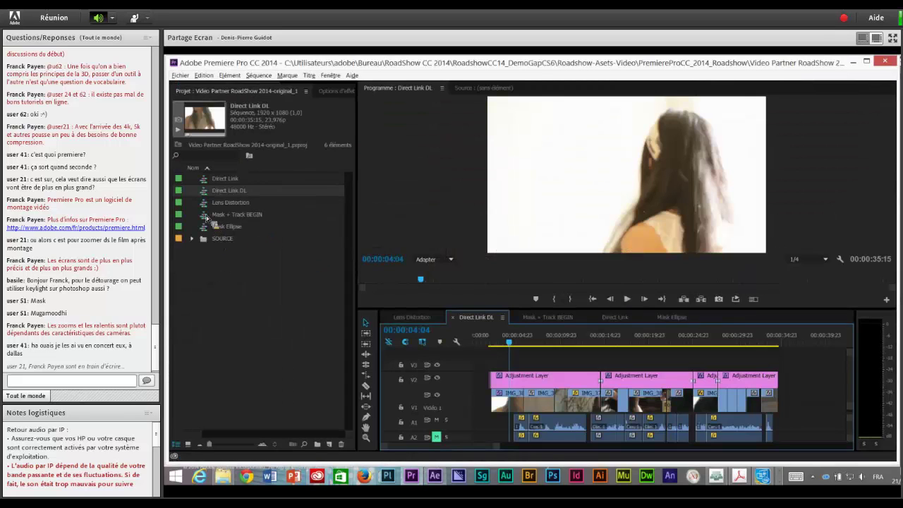
Open the Mask + Track BEGIN sequence, select IMG_4161.MOV, and play through it
click(206, 216)
double_click(206, 217)
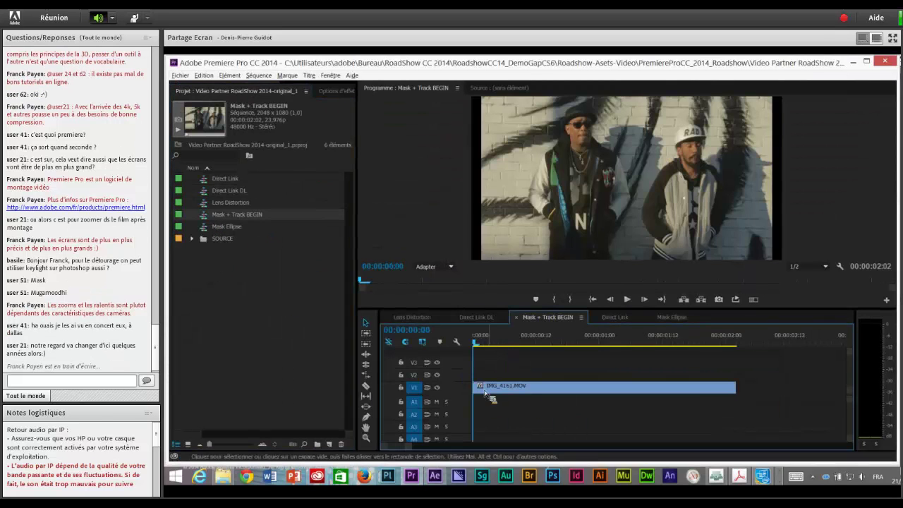
click(522, 390)
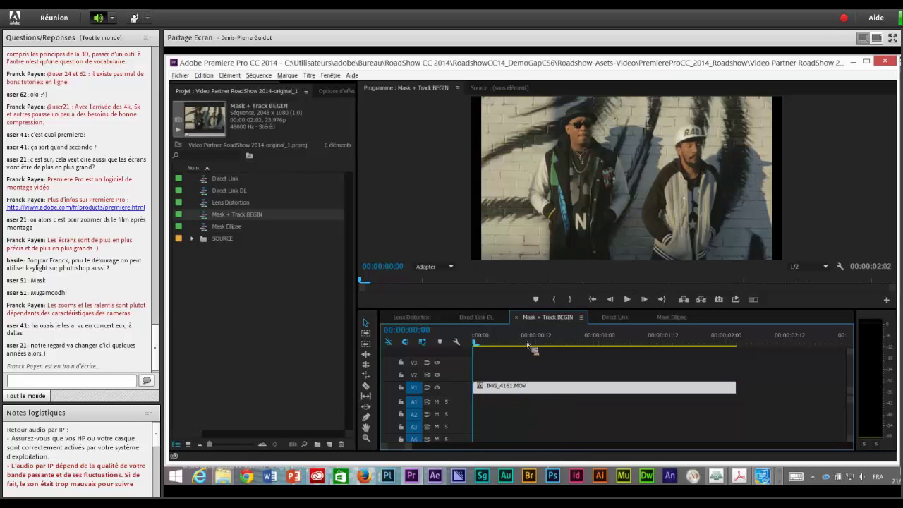
key(space)
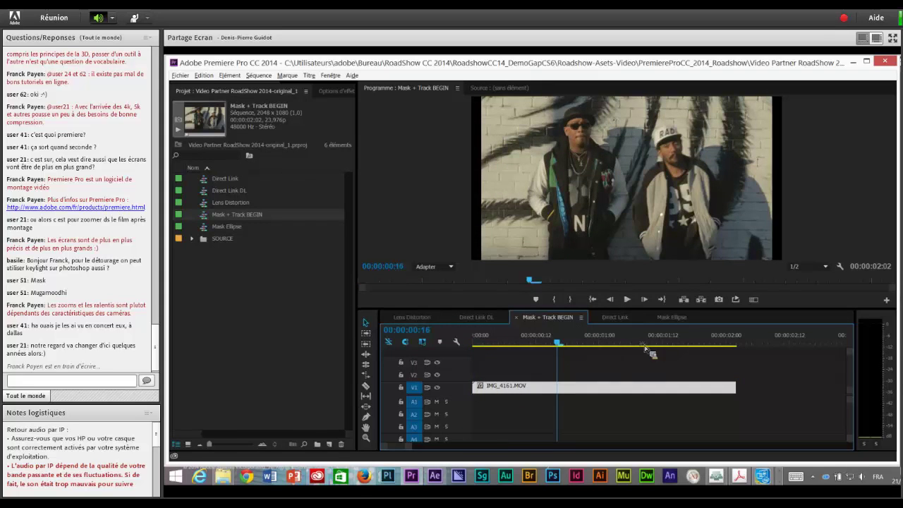
drag(644, 347, 474, 348)
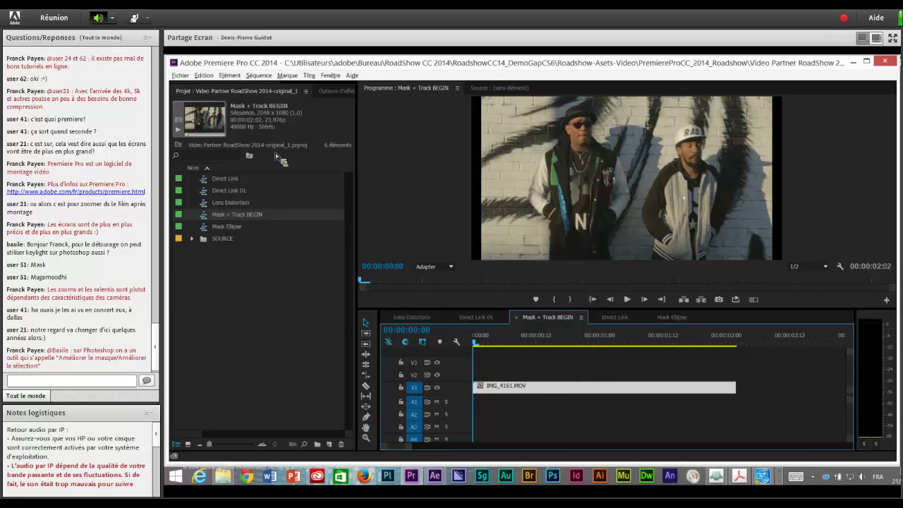
Search 'gauss' in the Effects panel and apply Flou gaussien to IMG_4161.MOV
click(335, 77)
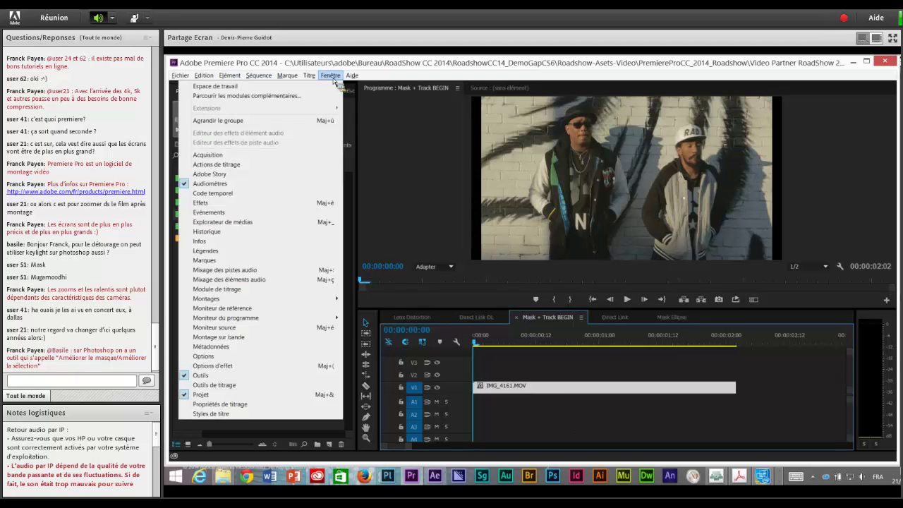
click(261, 210)
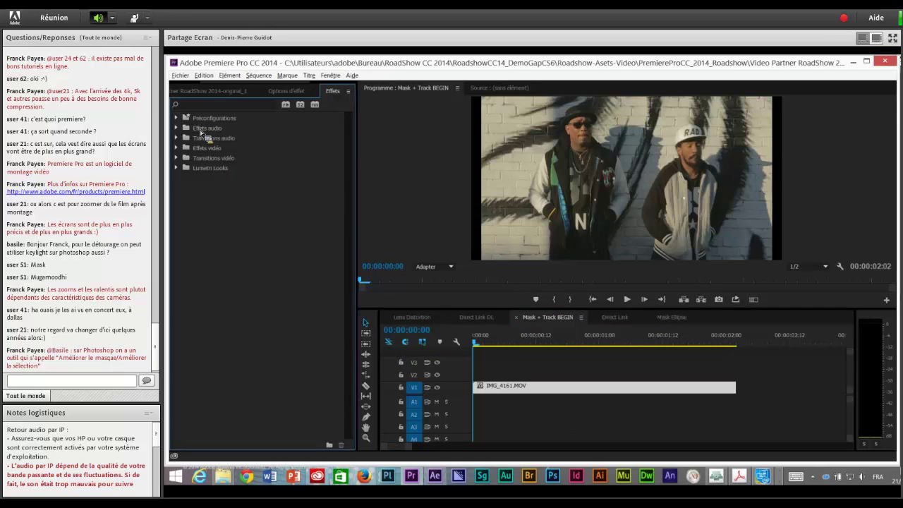
click(209, 108)
text(flou)
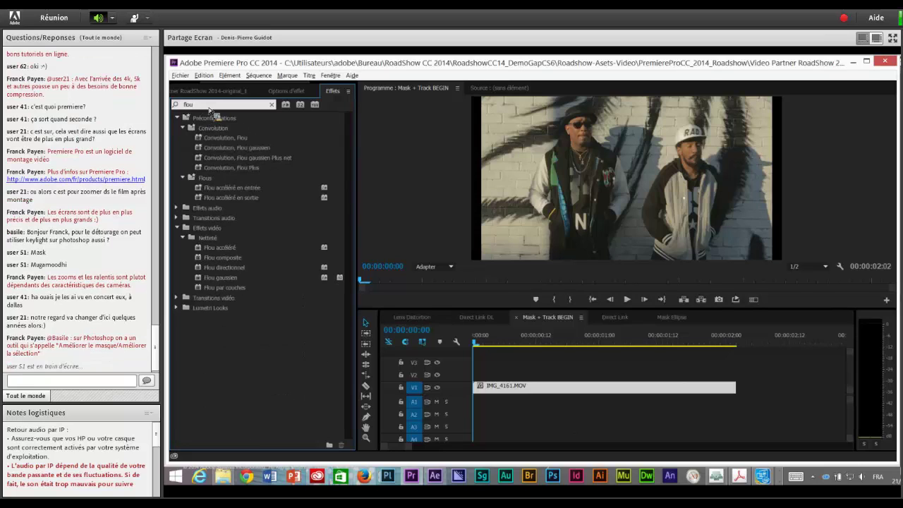
text( b)
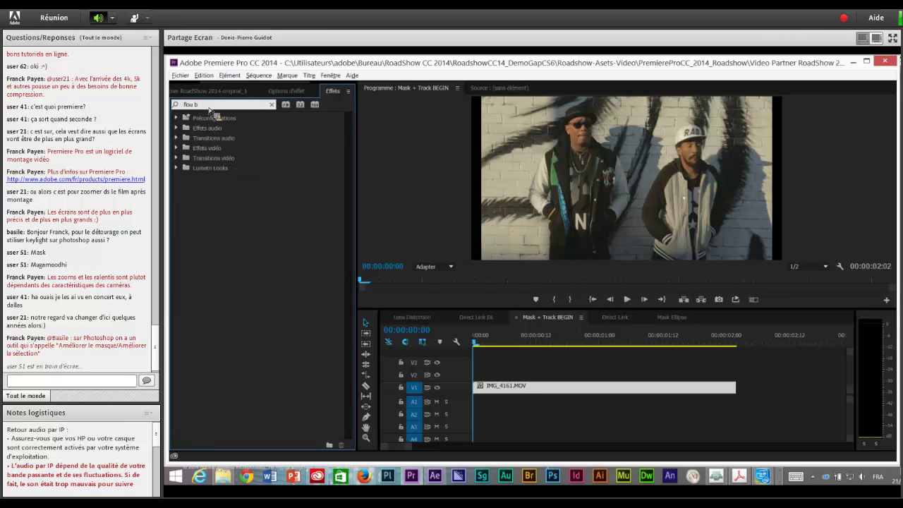
key(BackSpace)
text(gu)
drag(206, 106, 180, 107)
text(gauss)
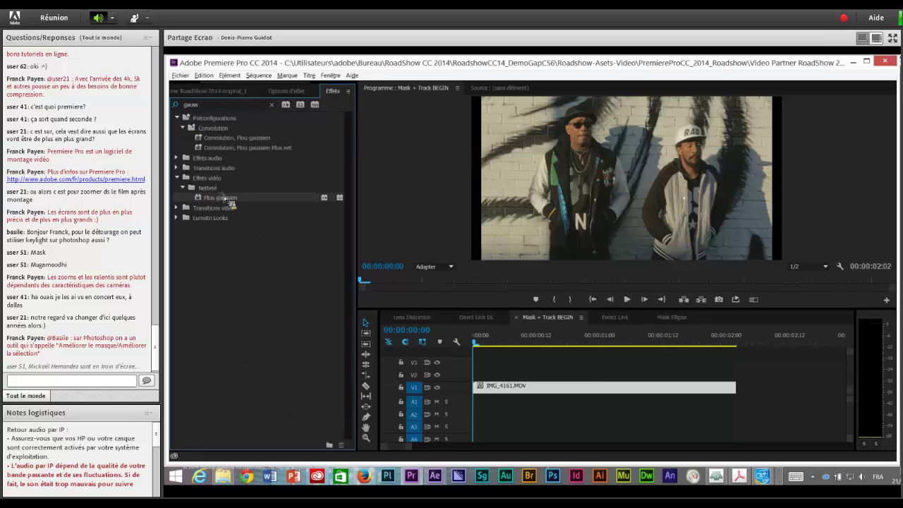
drag(225, 199, 534, 397)
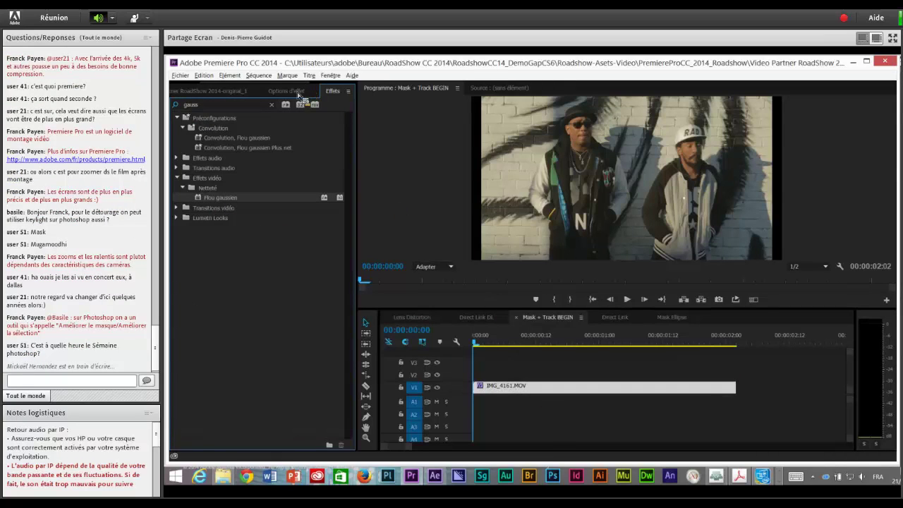
click(289, 91)
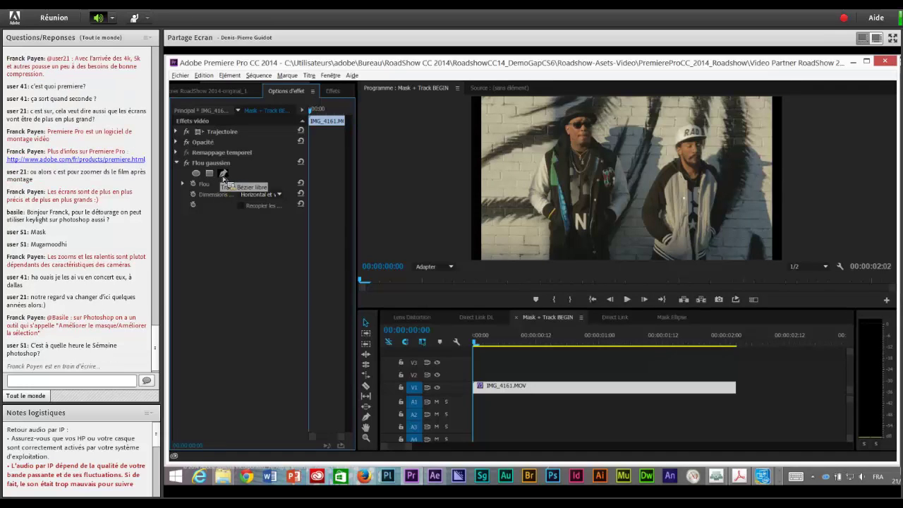
At 100 % view, draw a freehand Bézier mask under Flou gaussien around the RAD cap
click(223, 174)
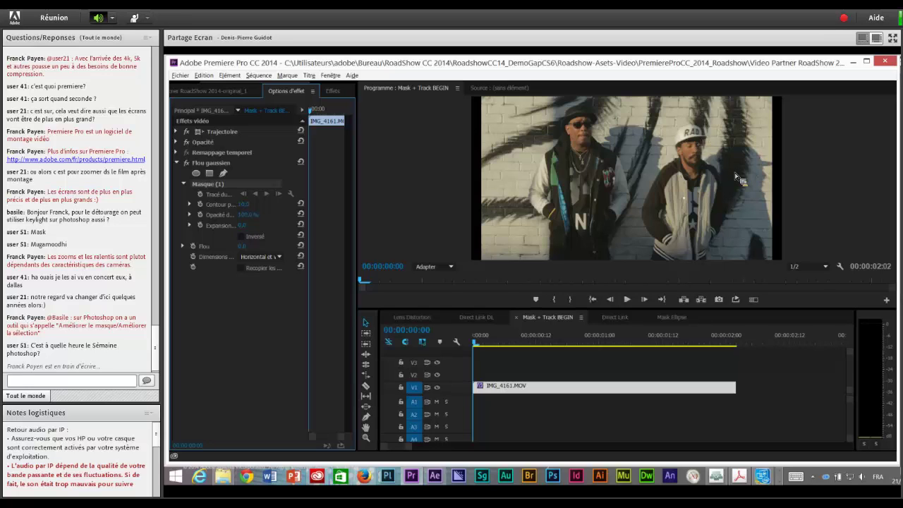
click(452, 267)
click(434, 327)
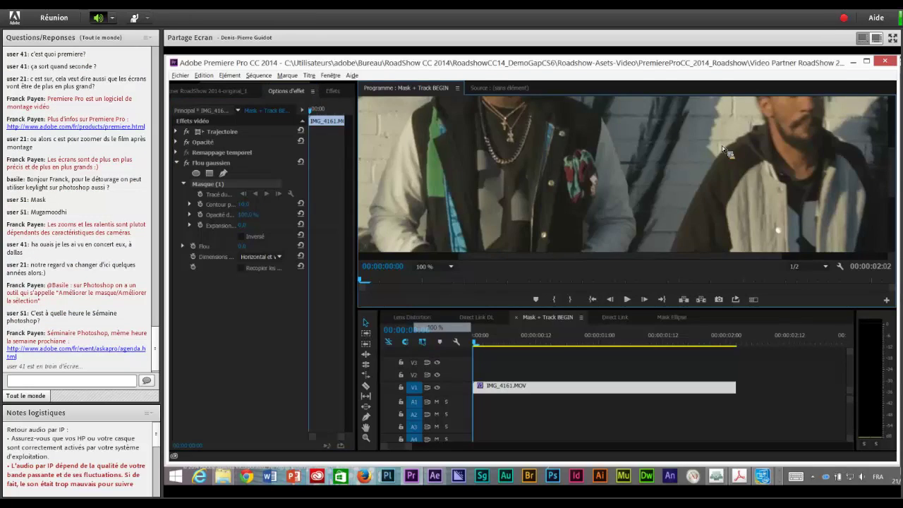
scroll(868, 148, up, 3)
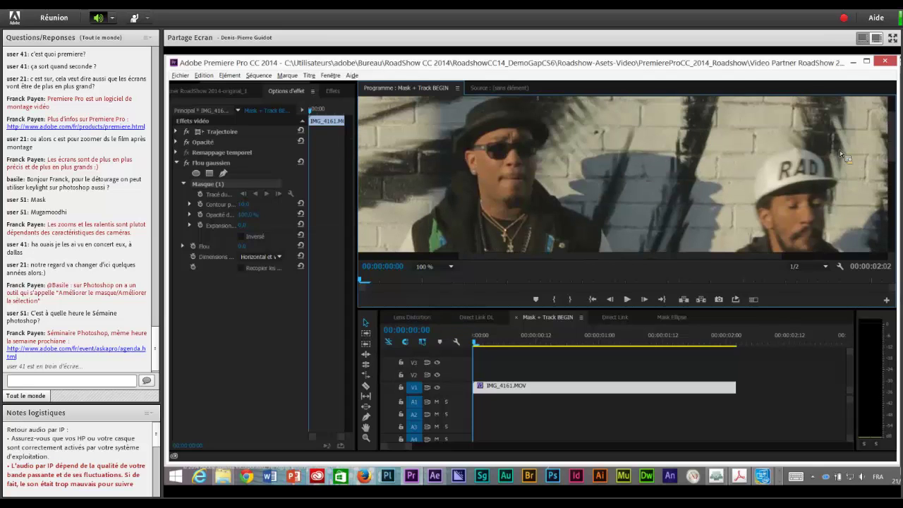
click(773, 163)
click(797, 151)
click(820, 160)
click(819, 178)
click(776, 185)
click(773, 163)
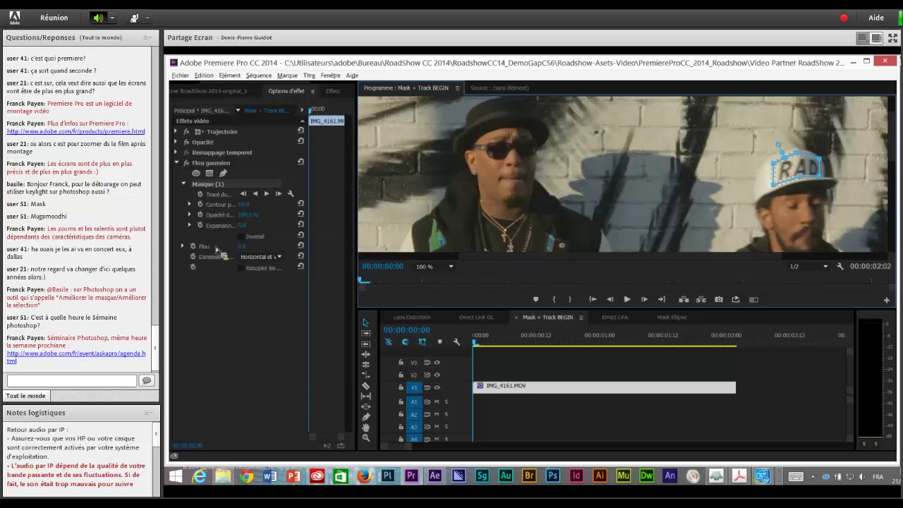
Raise the blur to about 42 and track the mask forward through the clip
click(245, 251)
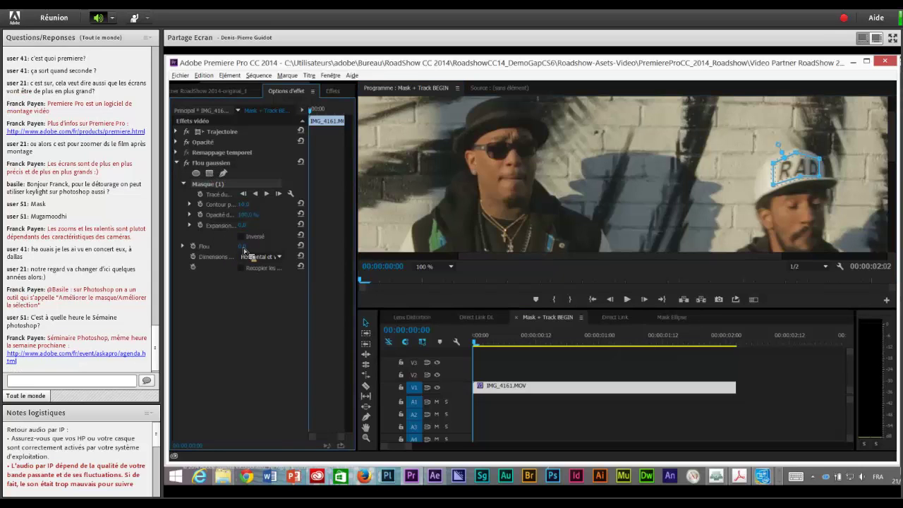
drag(245, 251, 248, 251)
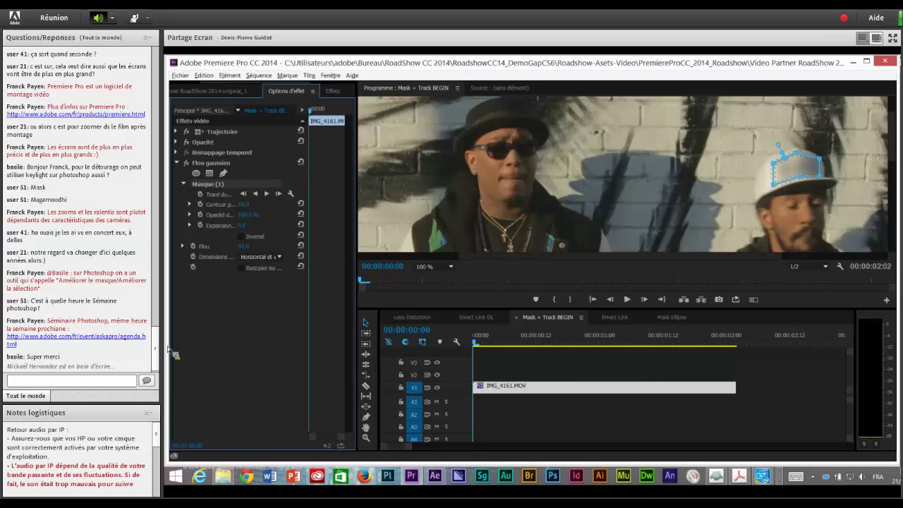
click(268, 196)
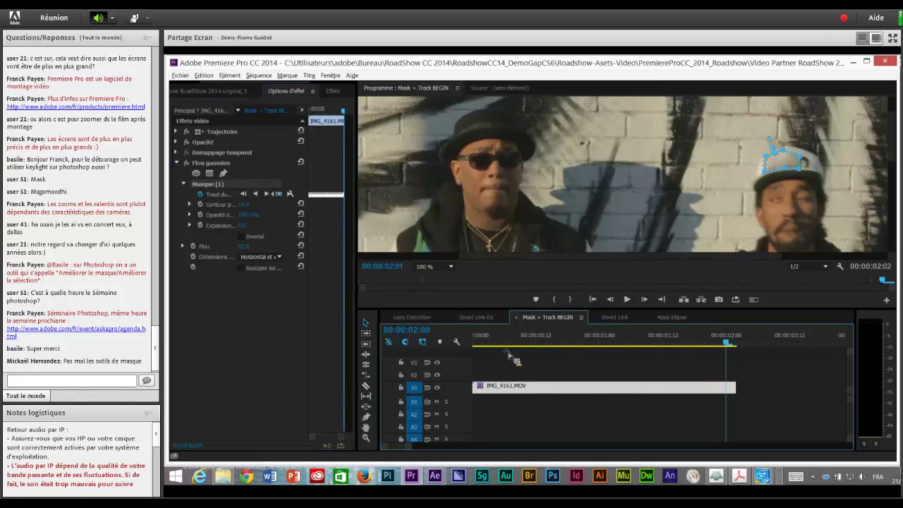
click(480, 344)
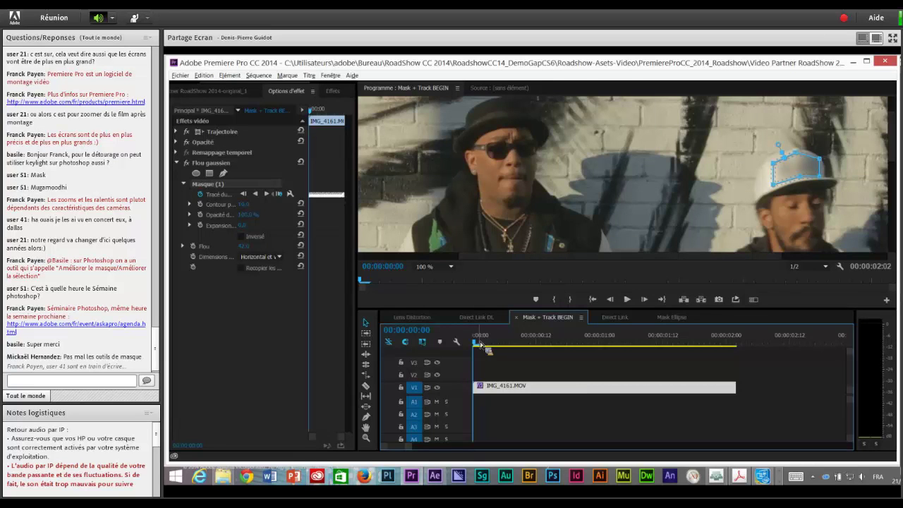
Replace the IMG_4161.MOV timeline clip with a linked After Effects composition
right_click(573, 393)
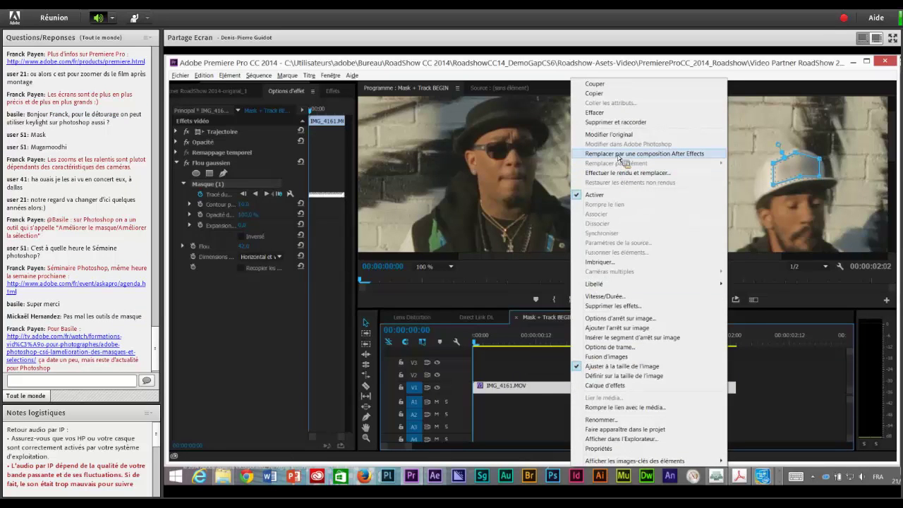
click(619, 155)
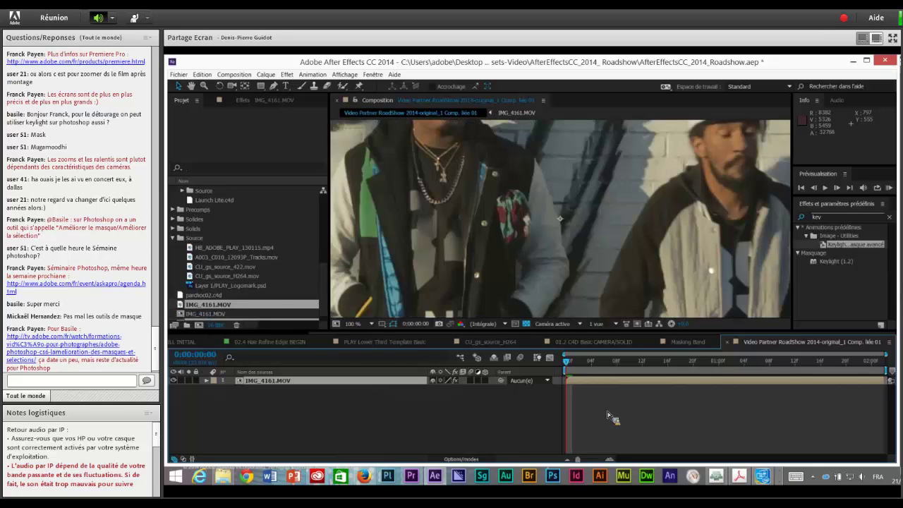
click(370, 324)
Keep the viewer at 100 %, pan to the singer's cap, and reveal IMG_4161.MOV's Masque 1
click(491, 308)
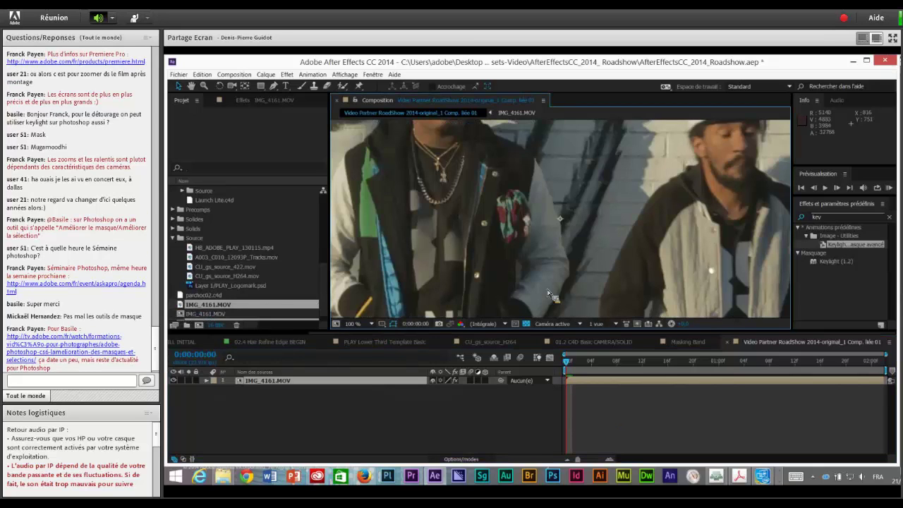
drag(648, 190, 513, 311)
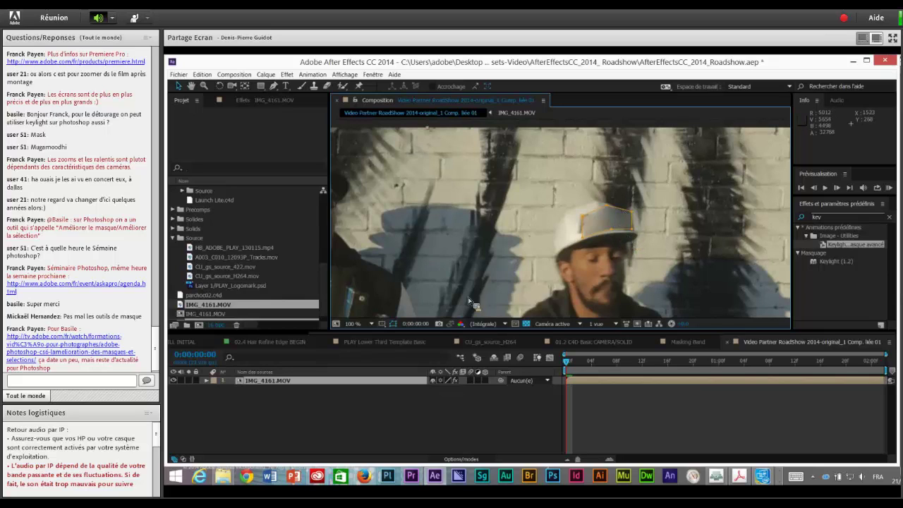
click(207, 380)
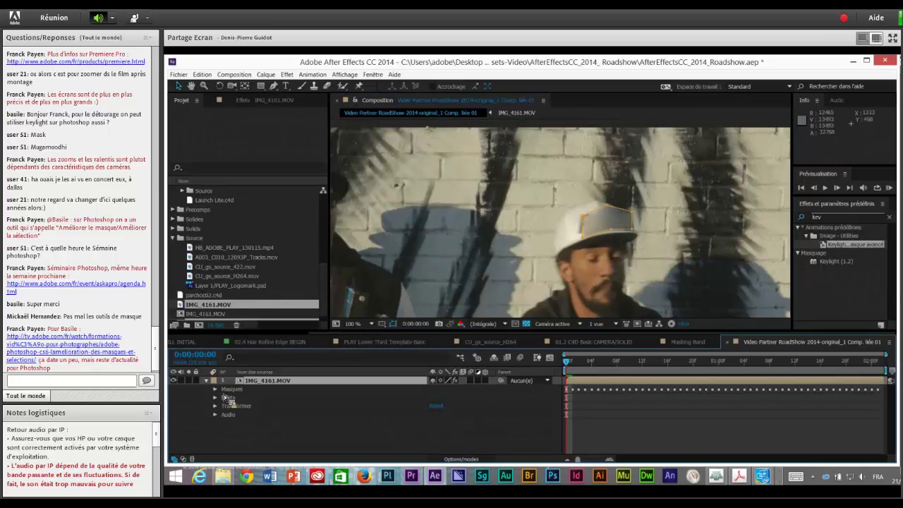
click(216, 390)
click(253, 399)
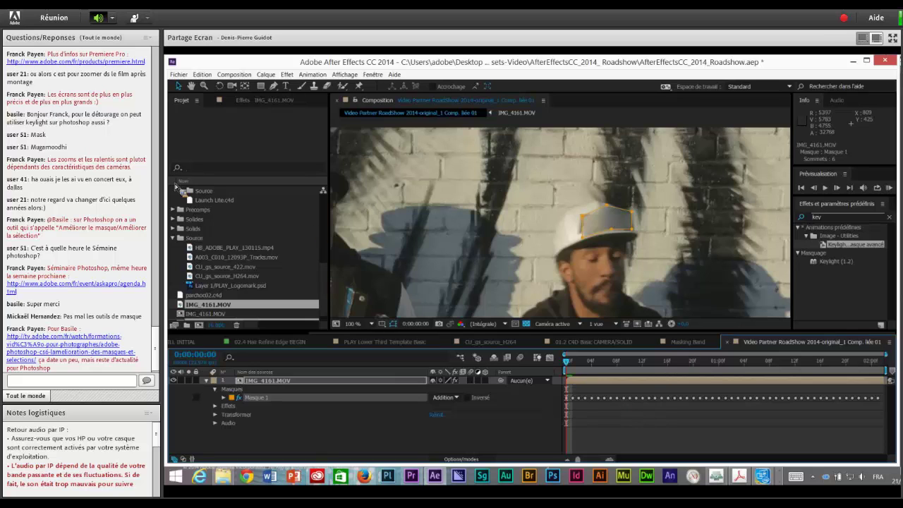
scroll(321, 204, up, 5)
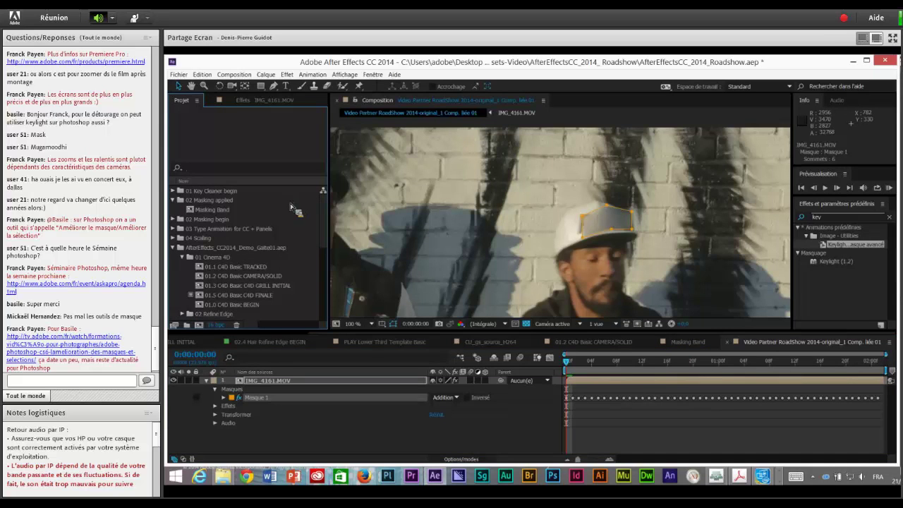
Open Masking Band, fit it in the viewer, play a preview, and return to frame 0
double_click(194, 210)
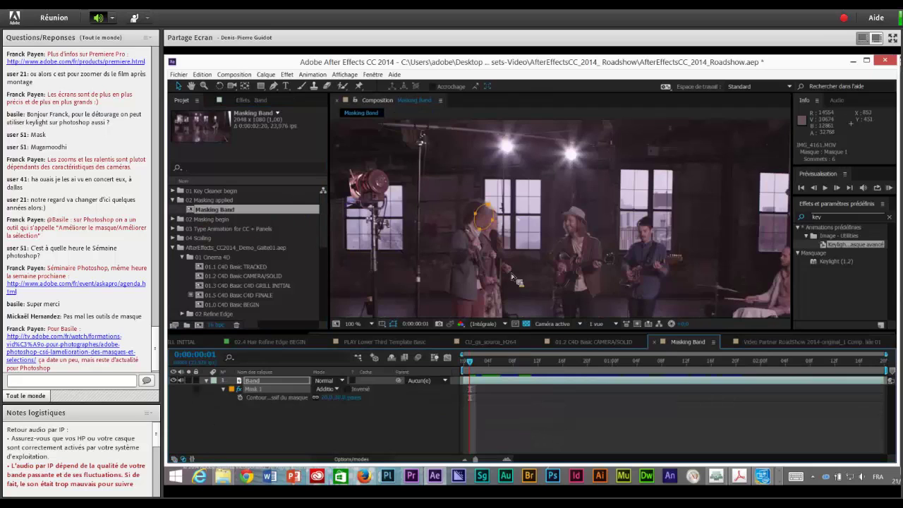
click(372, 325)
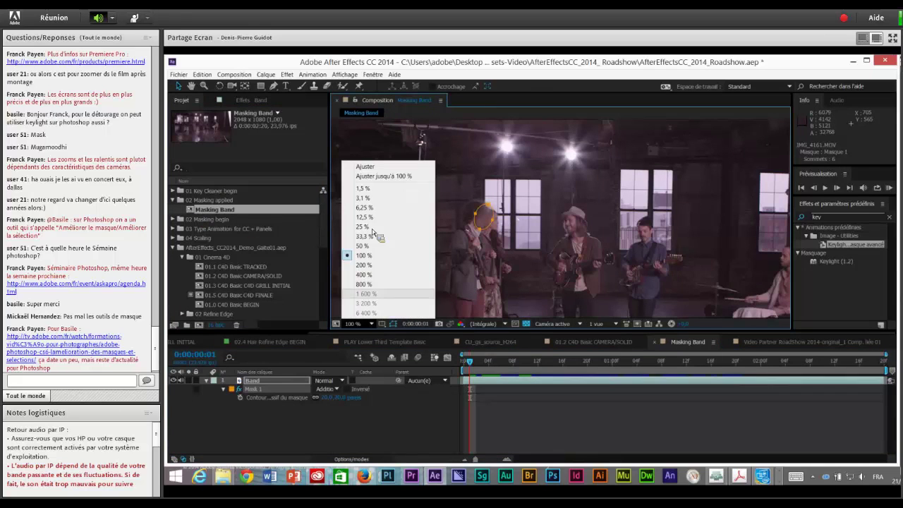
click(374, 175)
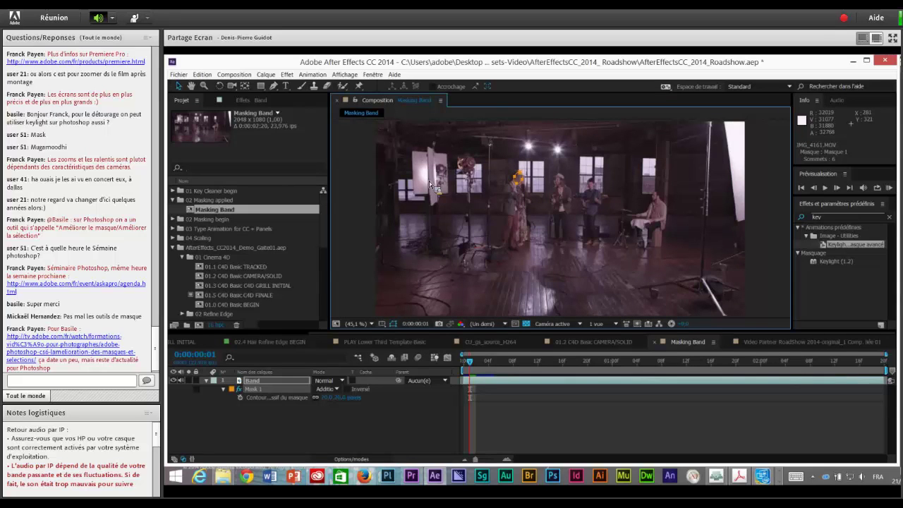
scroll(429, 182, up, 4)
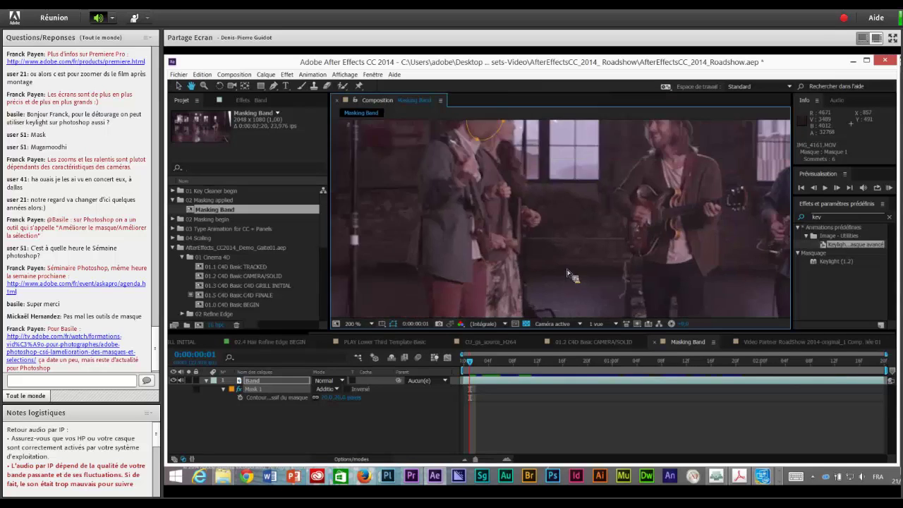
scroll(611, 226, left, 4)
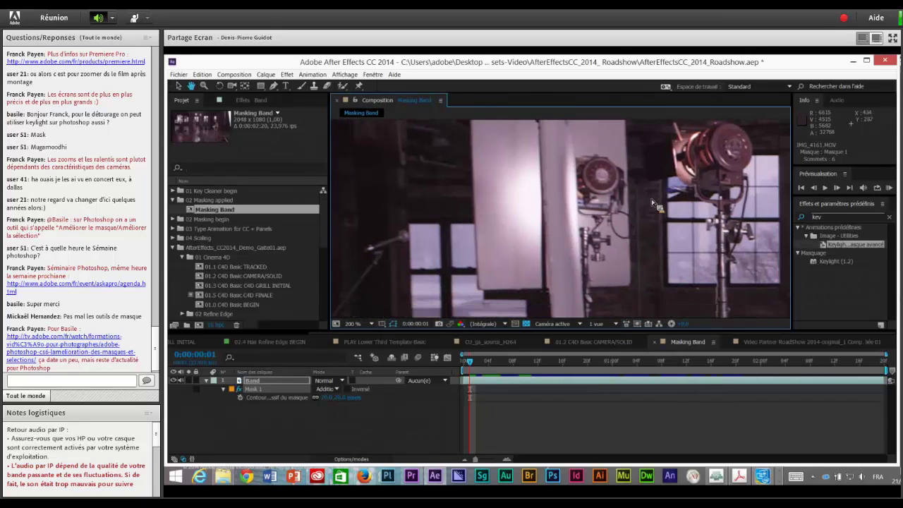
scroll(654, 204, down, 2)
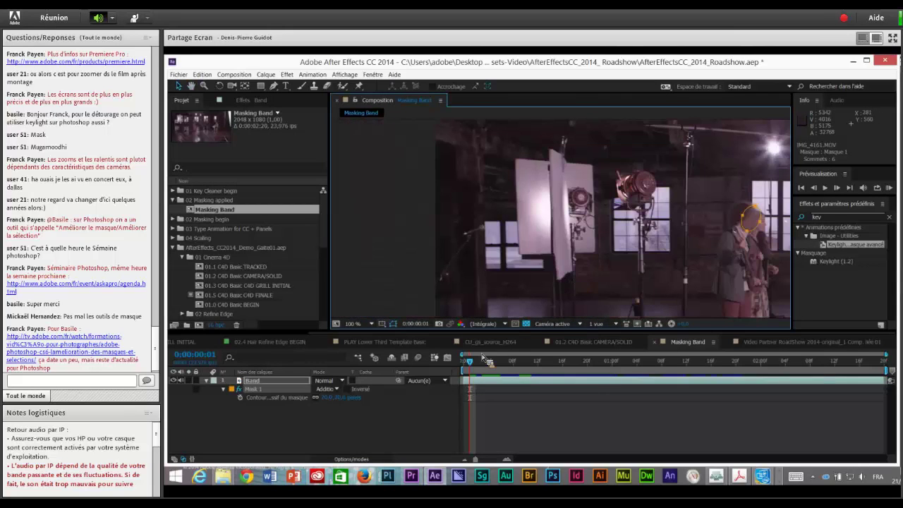
key(space)
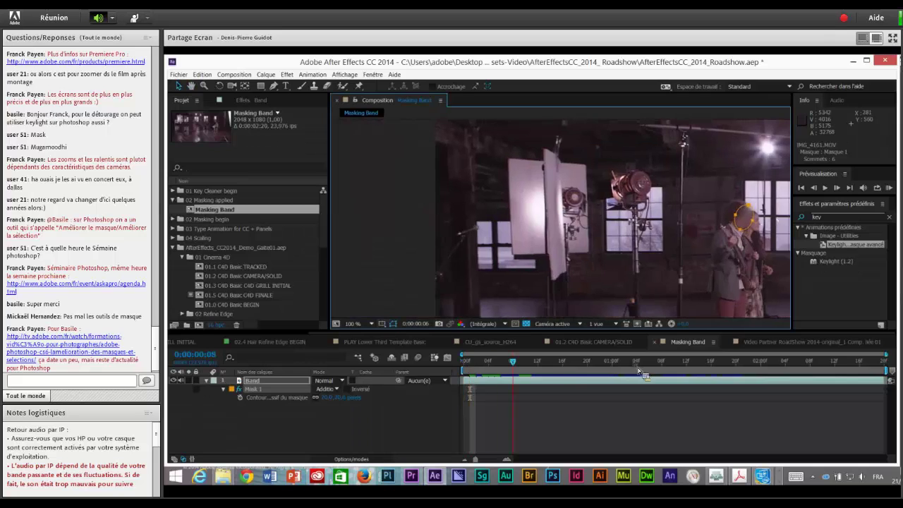
click(466, 362)
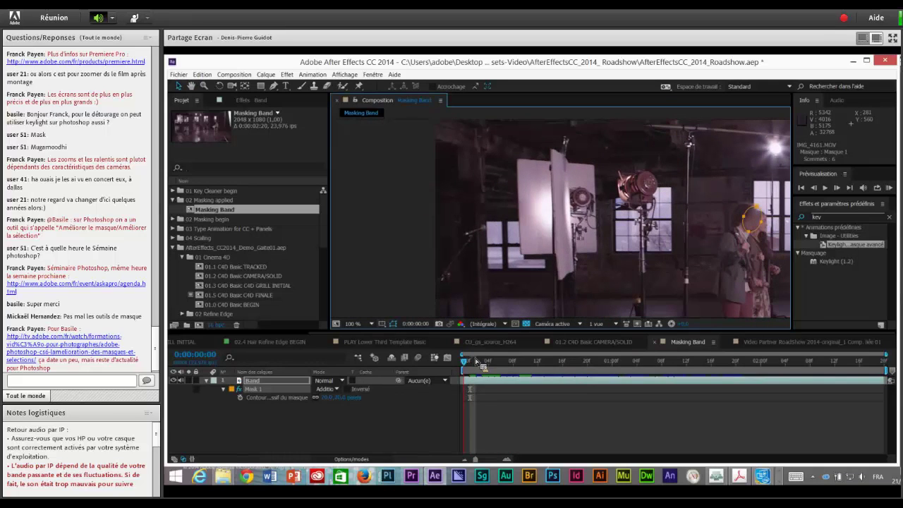
click(464, 363)
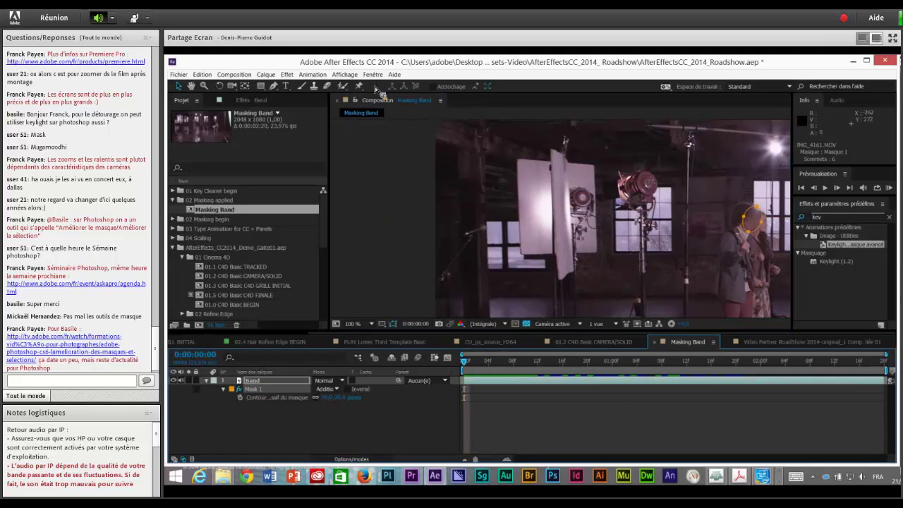
With the Pen tool, outline the white panel and studio light in a closed eight-point mask
click(343, 86)
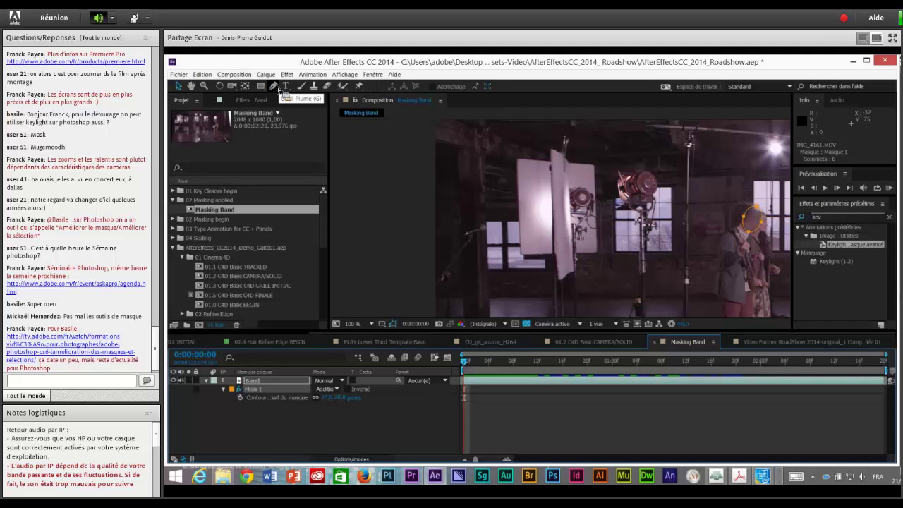
click(278, 87)
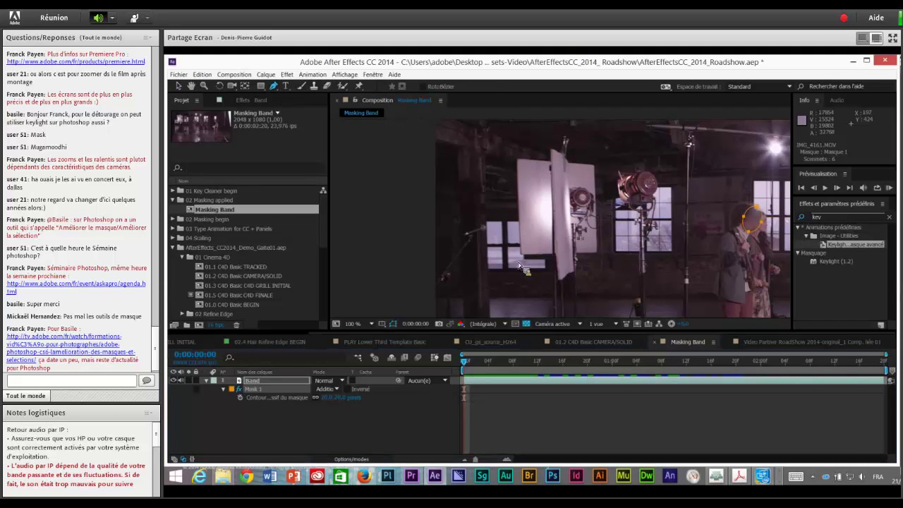
click(521, 190)
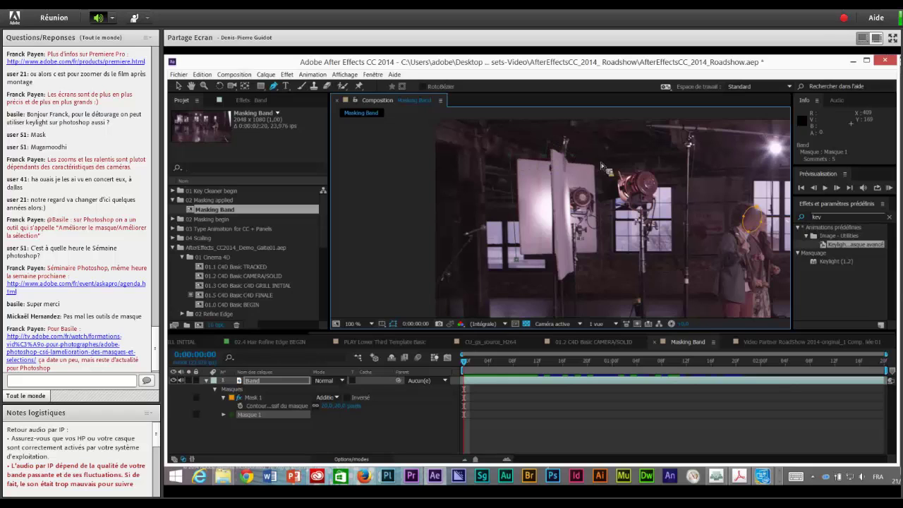
click(584, 262)
click(586, 283)
click(569, 281)
click(554, 290)
click(551, 265)
click(521, 264)
click(519, 262)
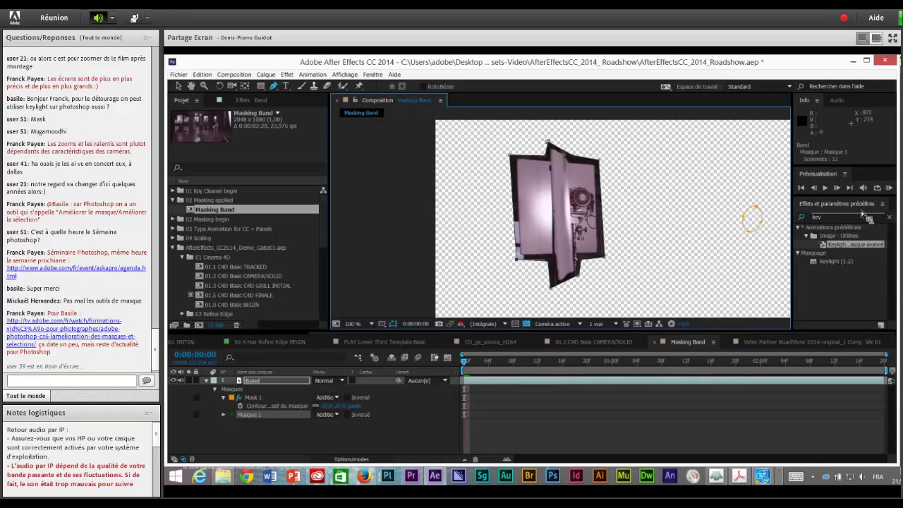
Apply Luminosité et contraste to the Band layer, lower brightness, and toggle it off/on to compare
click(806, 220)
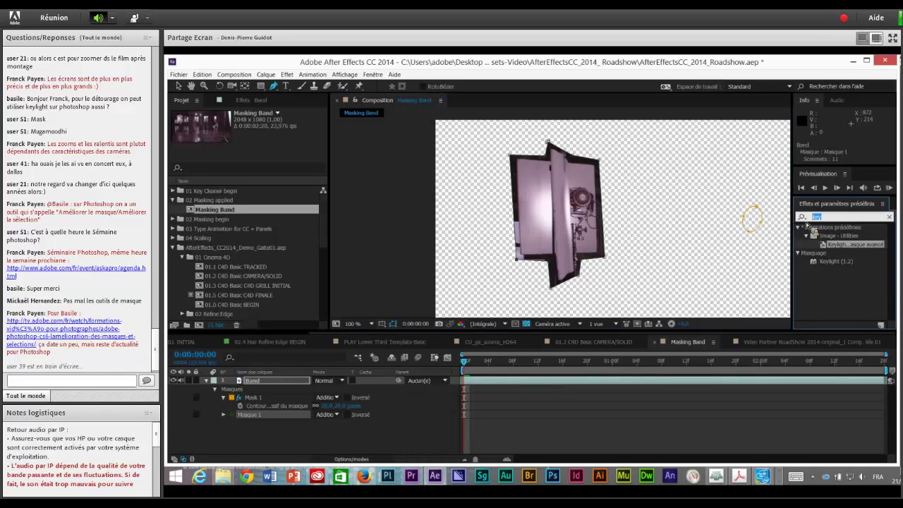
text(contrast)
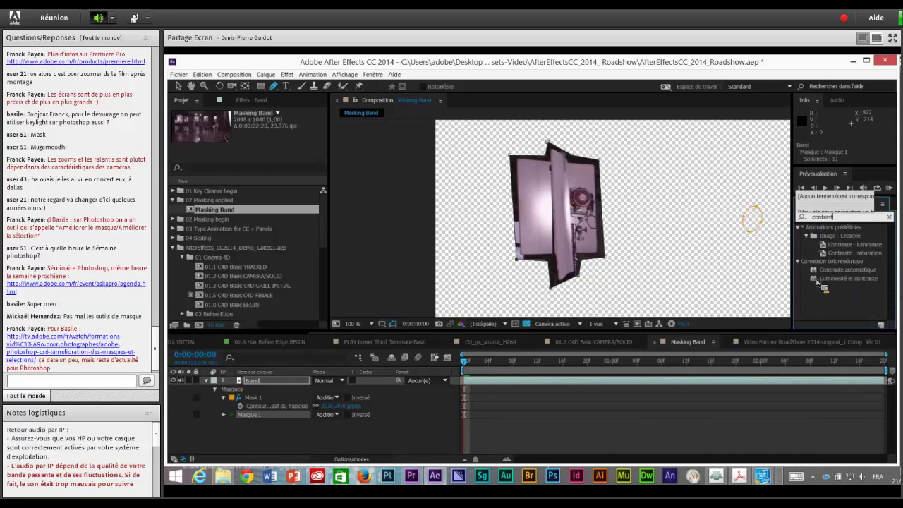
drag(822, 287, 620, 240)
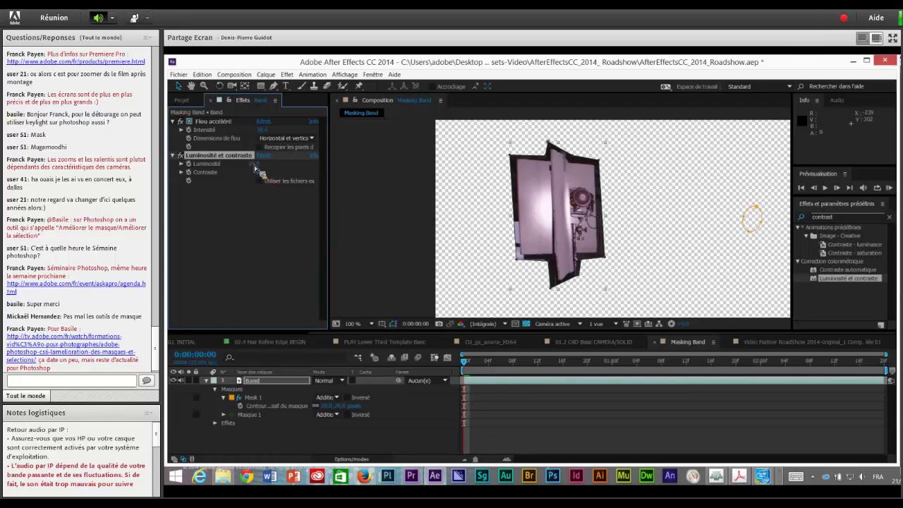
drag(259, 172, 308, 181)
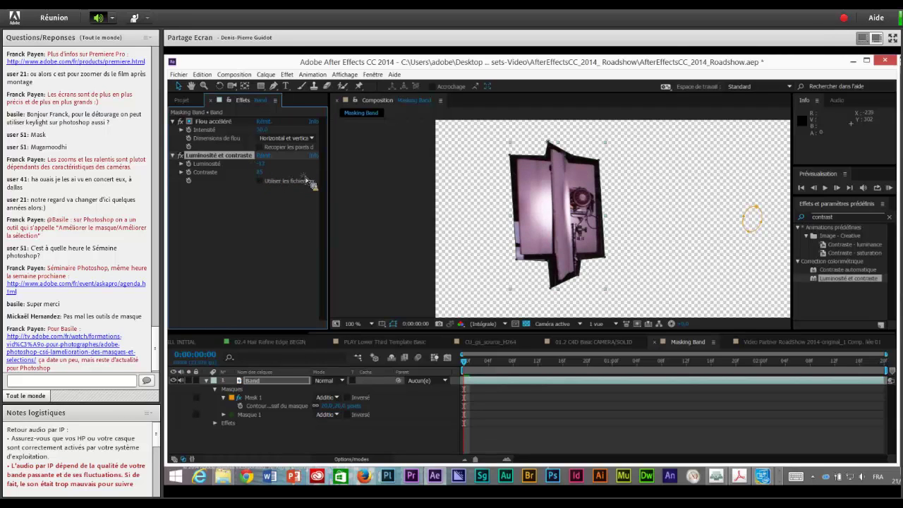
click(181, 156)
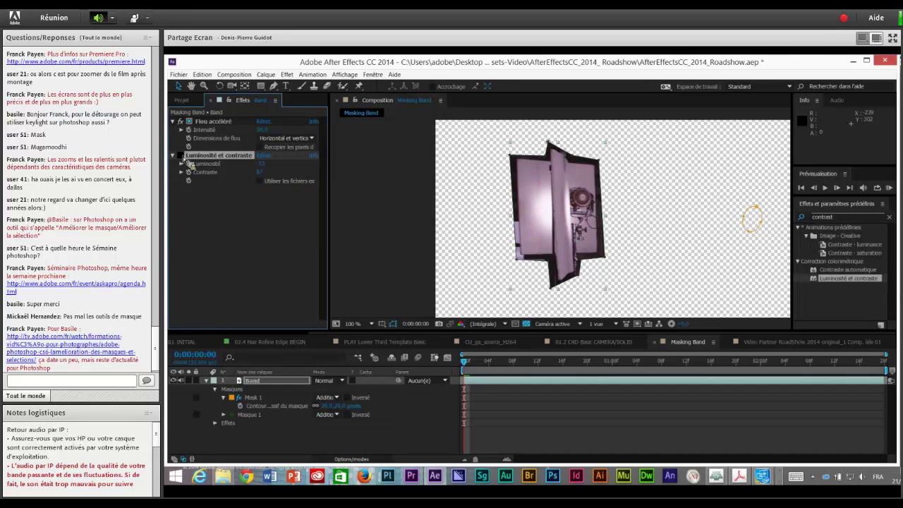
click(182, 156)
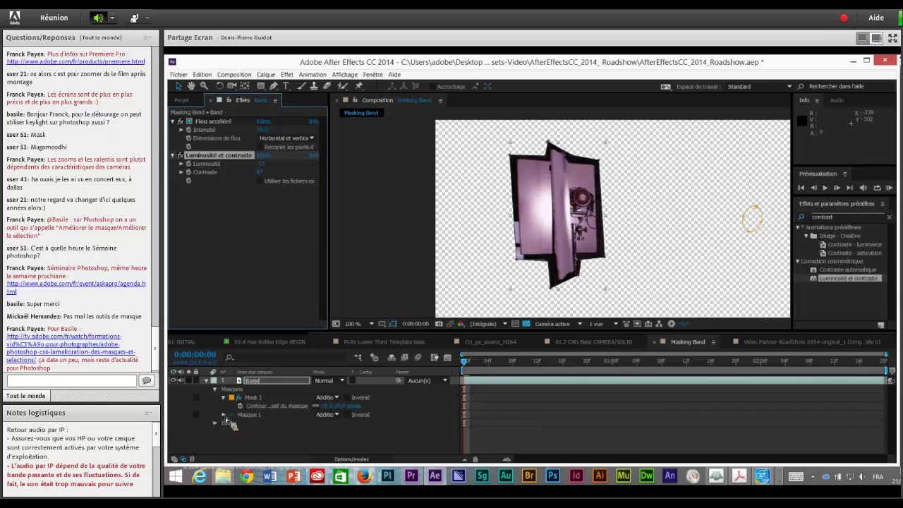
click(224, 415)
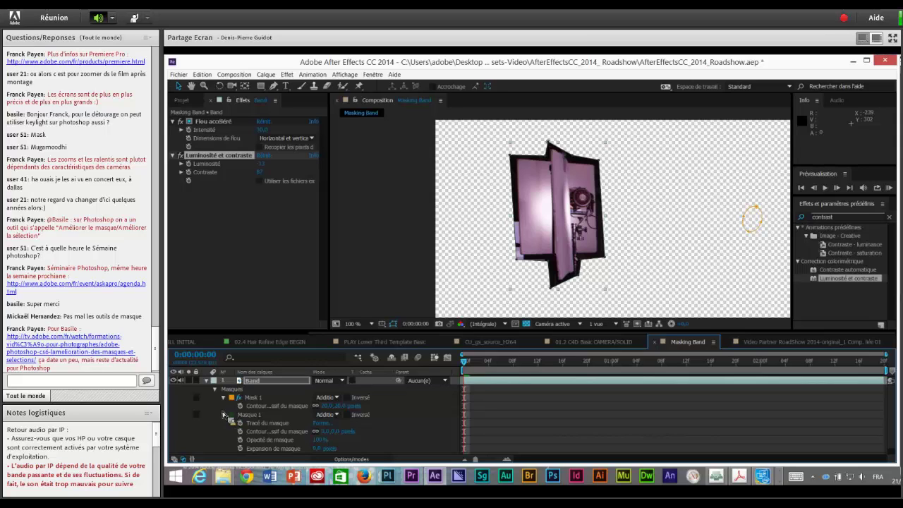
Add a mask reference to Luminosité et contraste's Options de composition and set it to Masque 1
scroll(263, 443, down, 2)
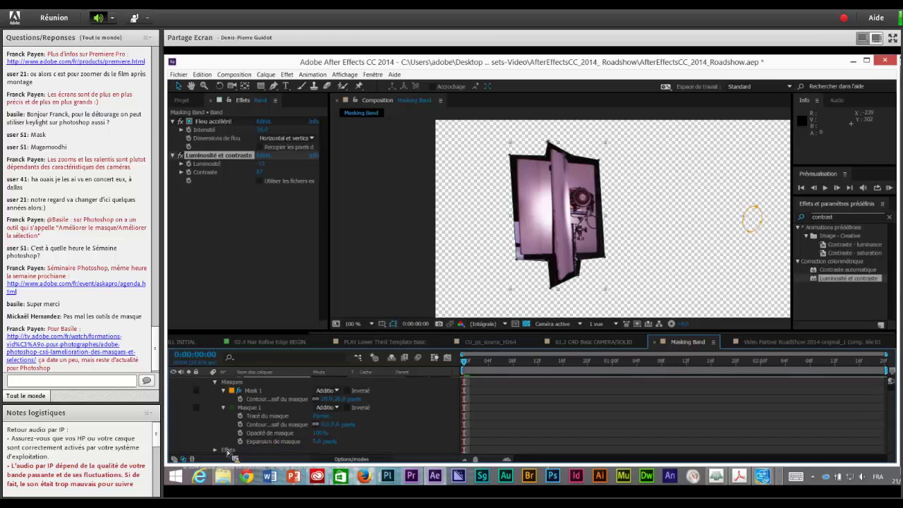
scroll(226, 455, down, 1)
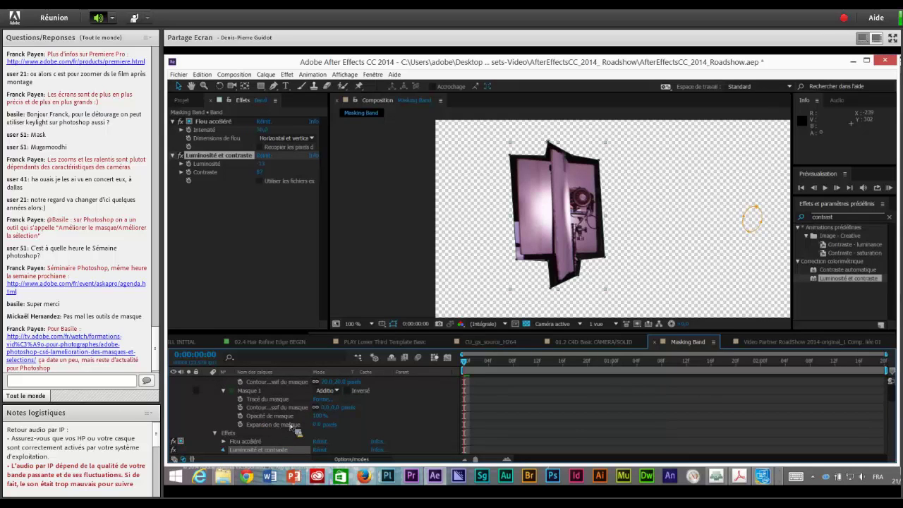
click(223, 451)
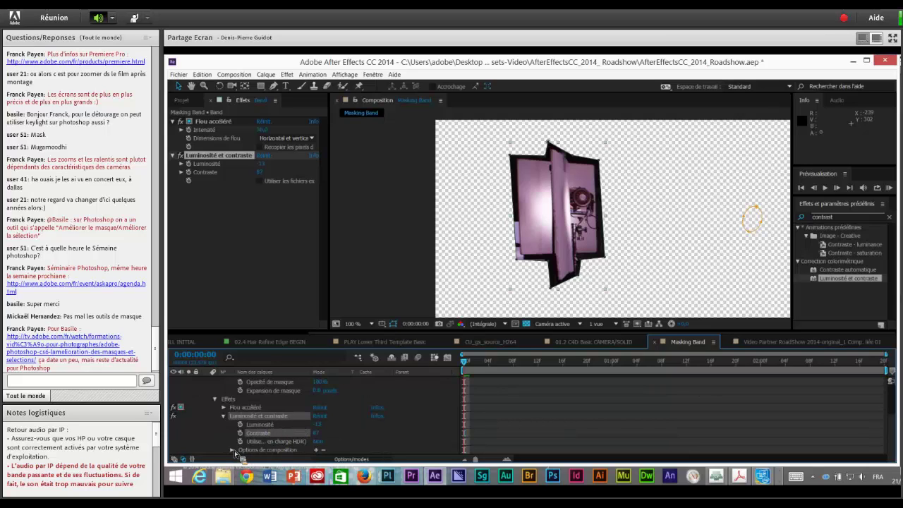
click(316, 450)
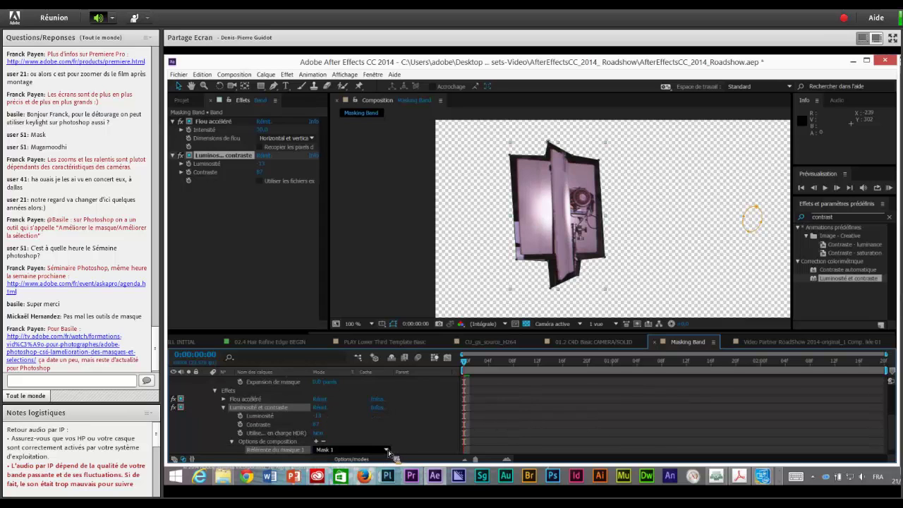
click(367, 450)
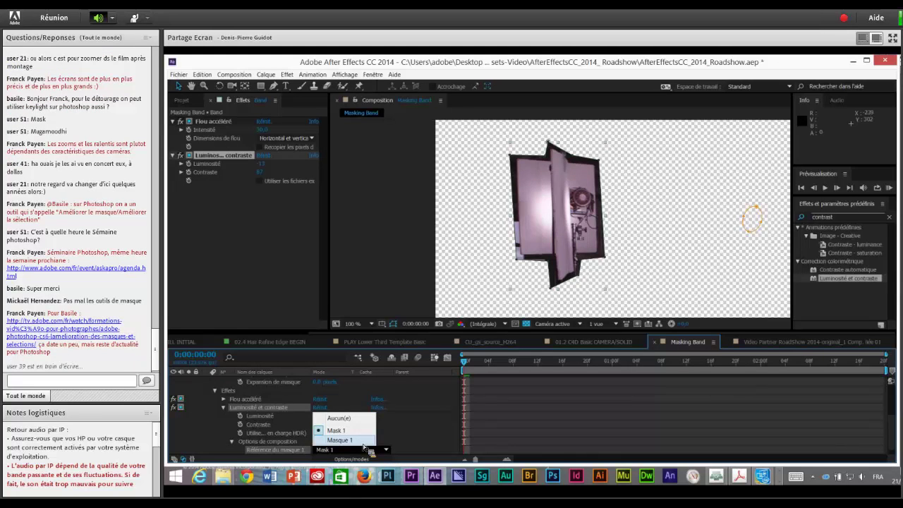
click(363, 442)
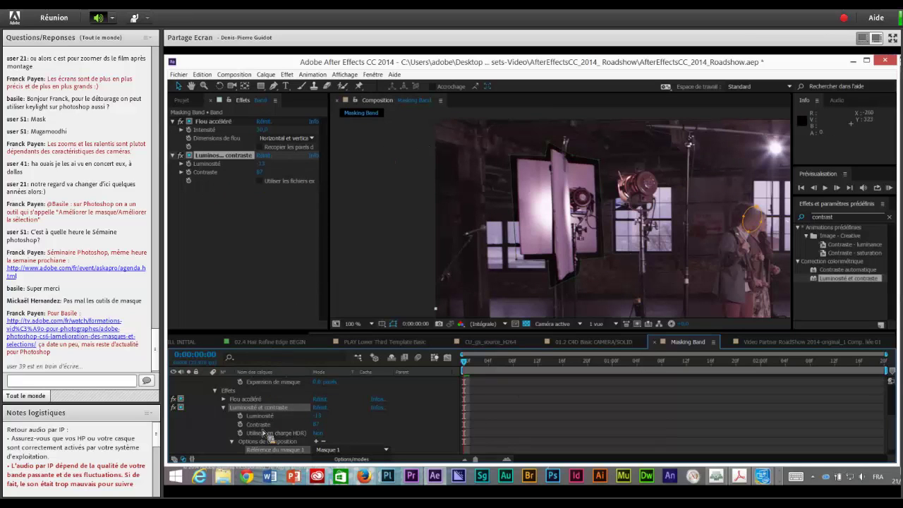
right_click(265, 452)
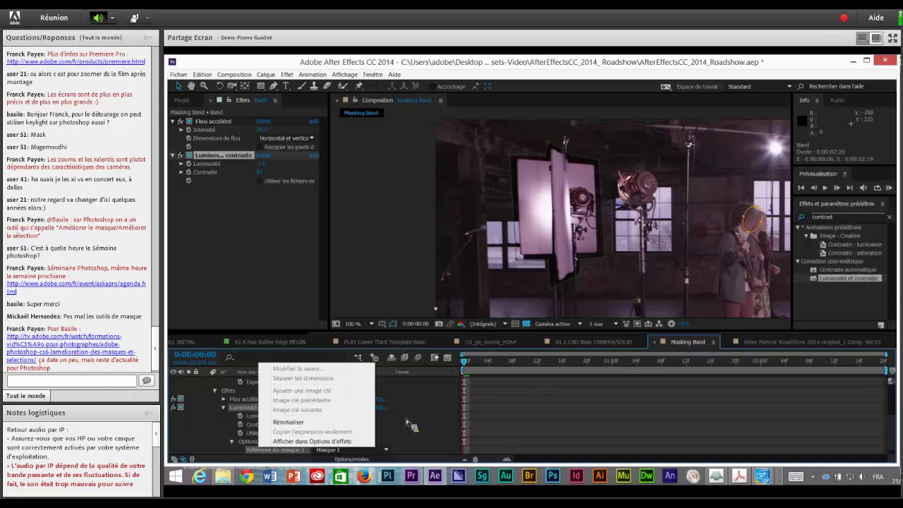
click(251, 418)
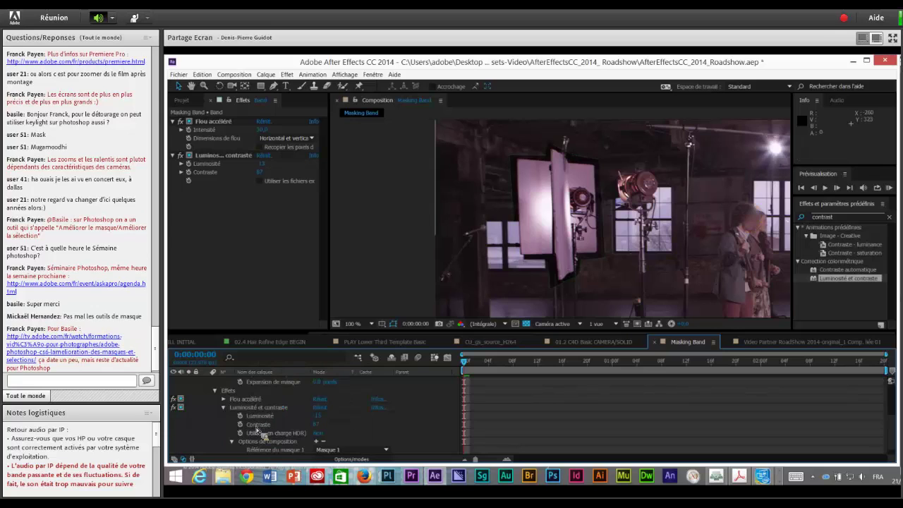
scroll(258, 424, up, 3)
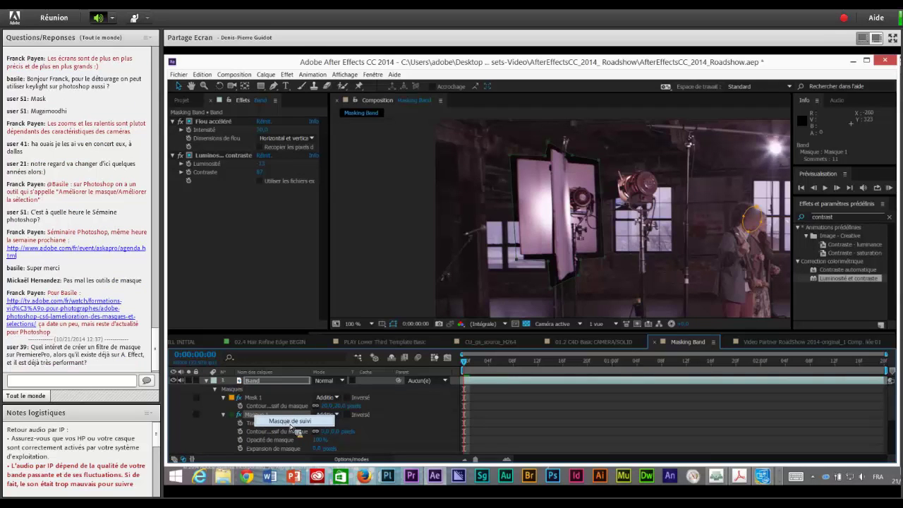
Track Masque 1 forward, return to frame 0, and expand Type Animation for CC + Panels in the project bin
click(291, 422)
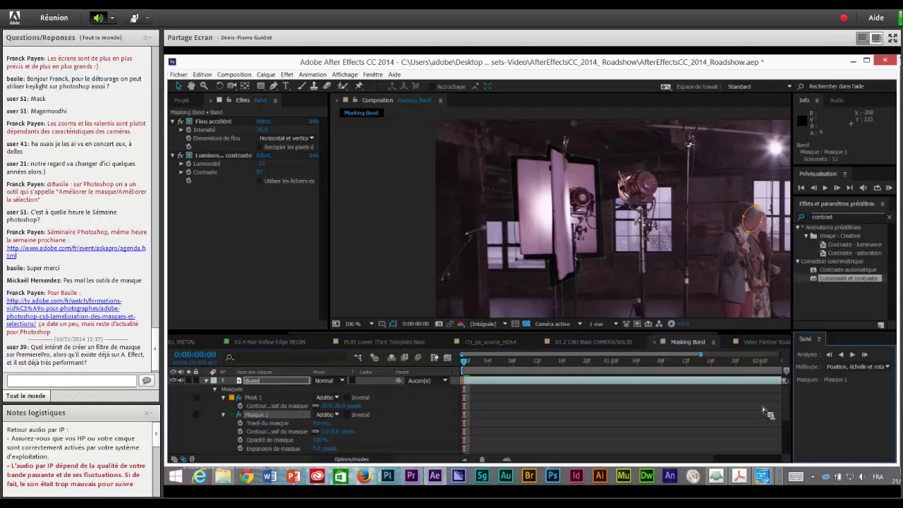
click(853, 355)
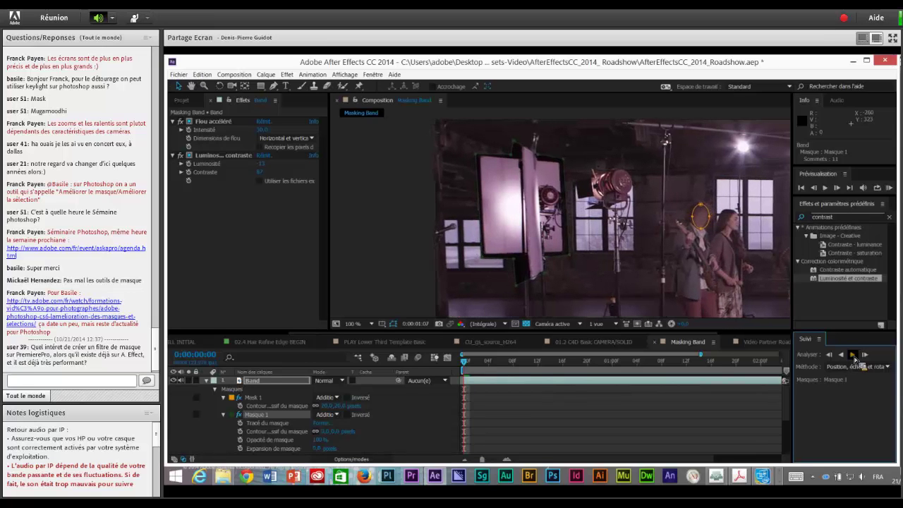
click(853, 355)
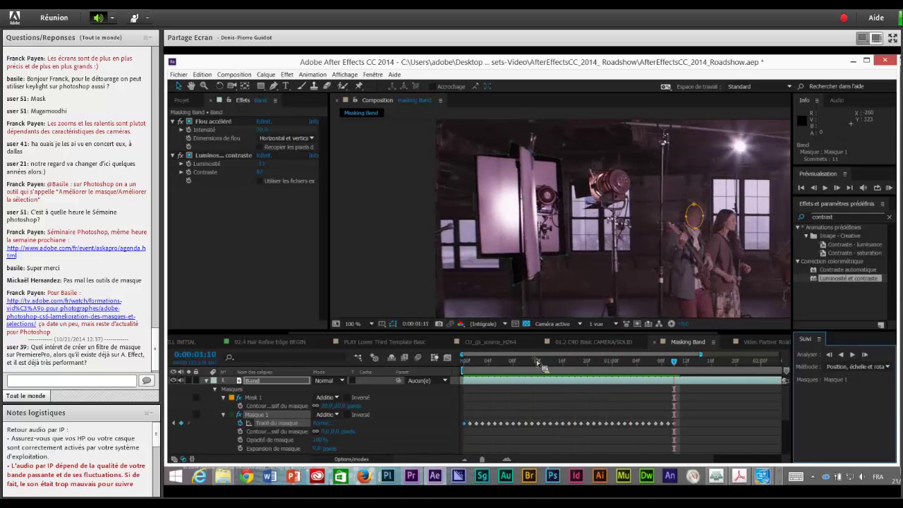
click(465, 367)
click(465, 369)
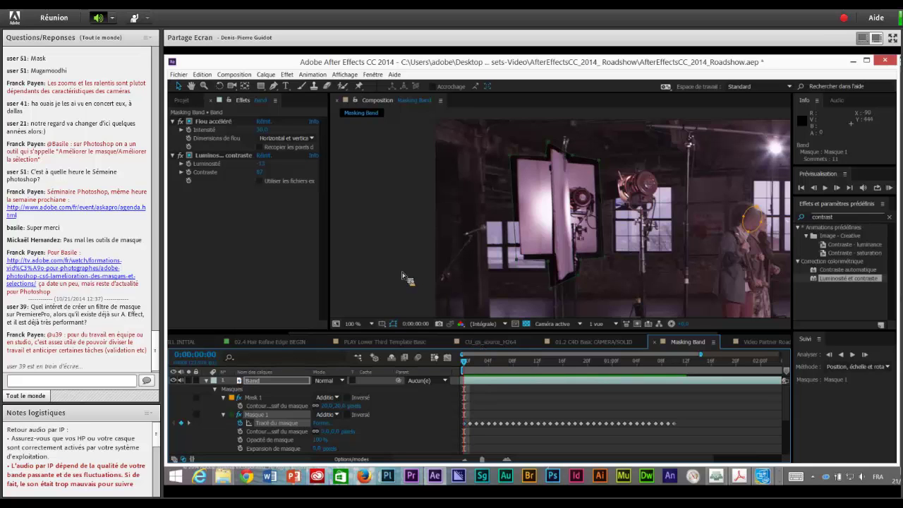
click(182, 99)
click(174, 230)
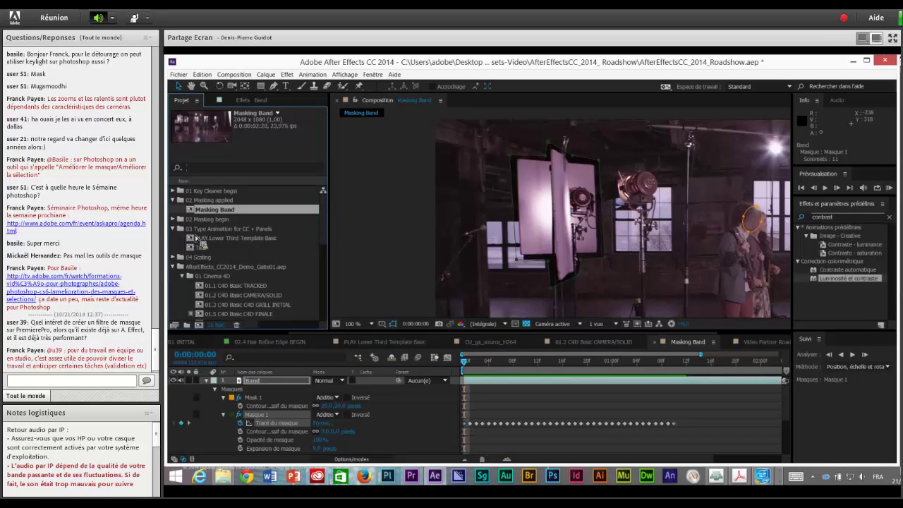
Open PLAY Lower Third Template Basic and RAM-preview its lower third from 0:00:04:01
click(193, 238)
double_click(193, 238)
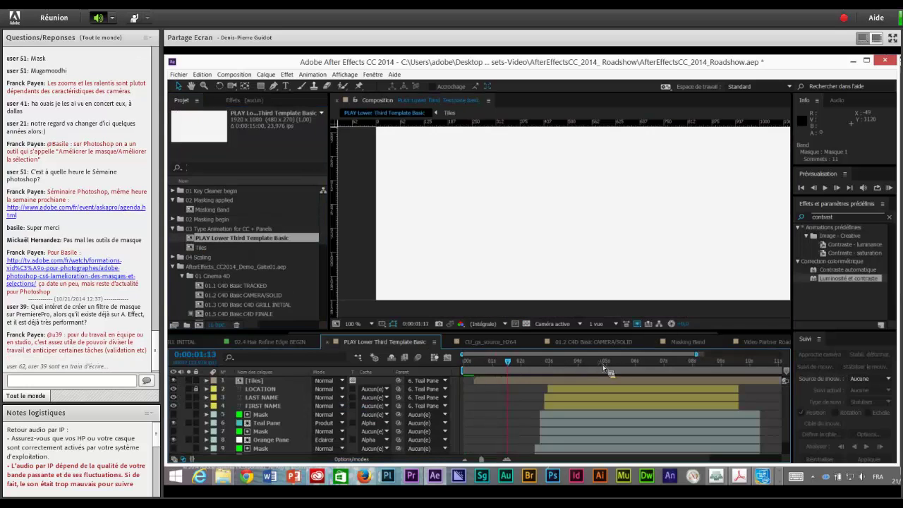
click(578, 362)
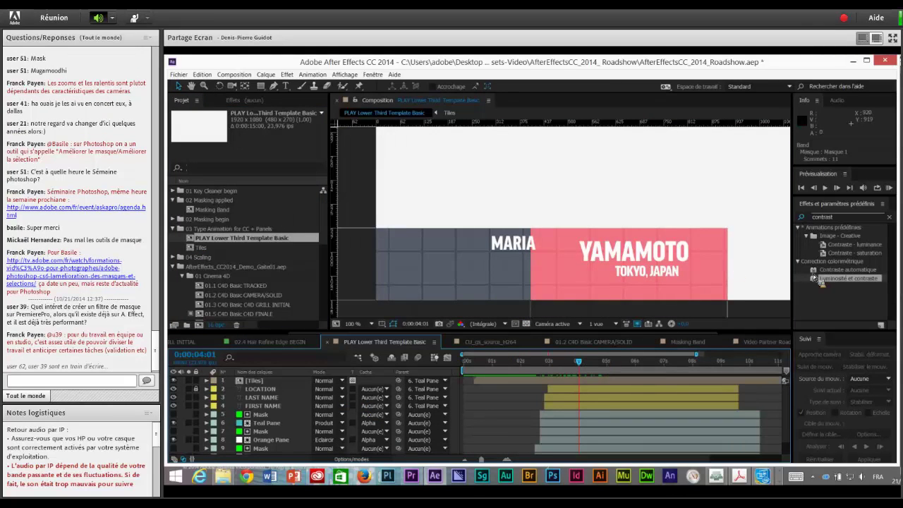
click(891, 189)
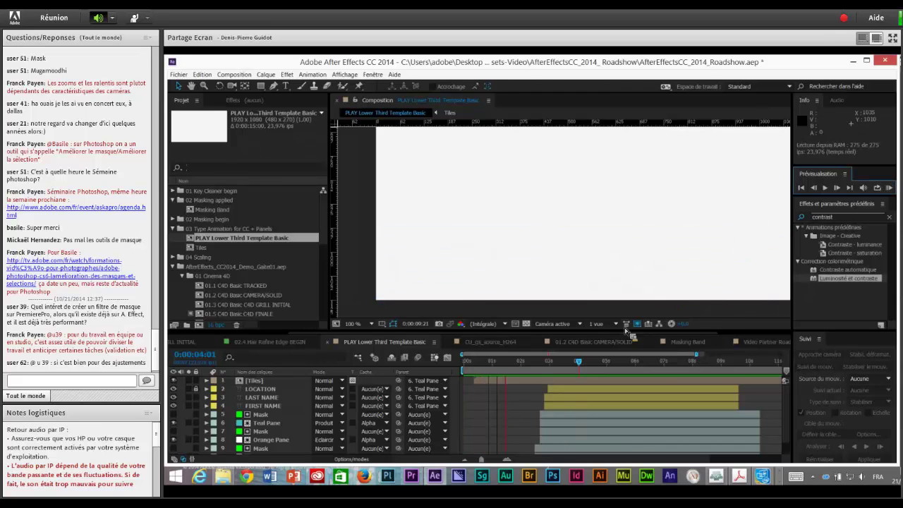
click(554, 372)
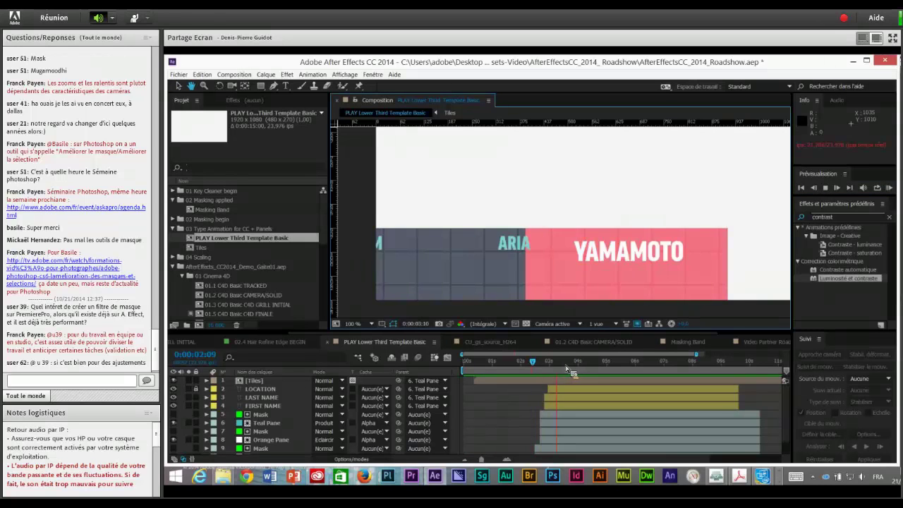
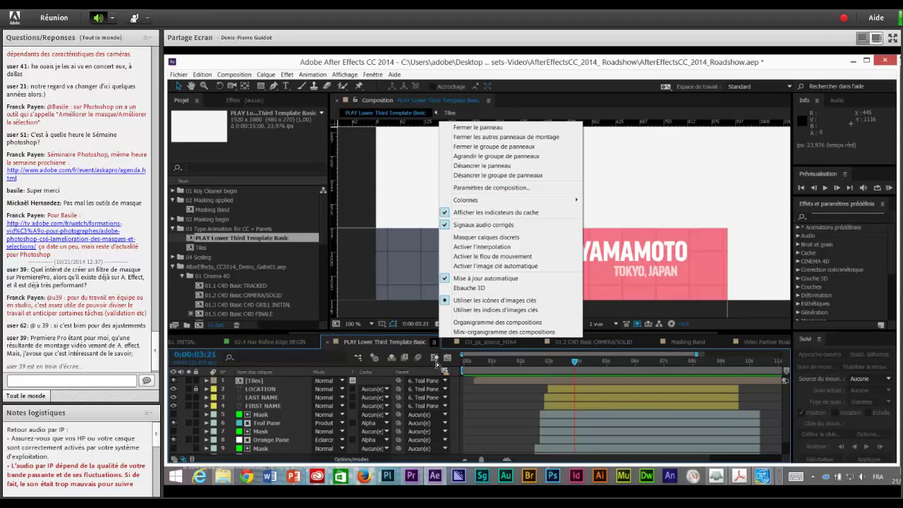
Review the lower-third composition's settings, including the advanced options, without changing anything
click(245, 79)
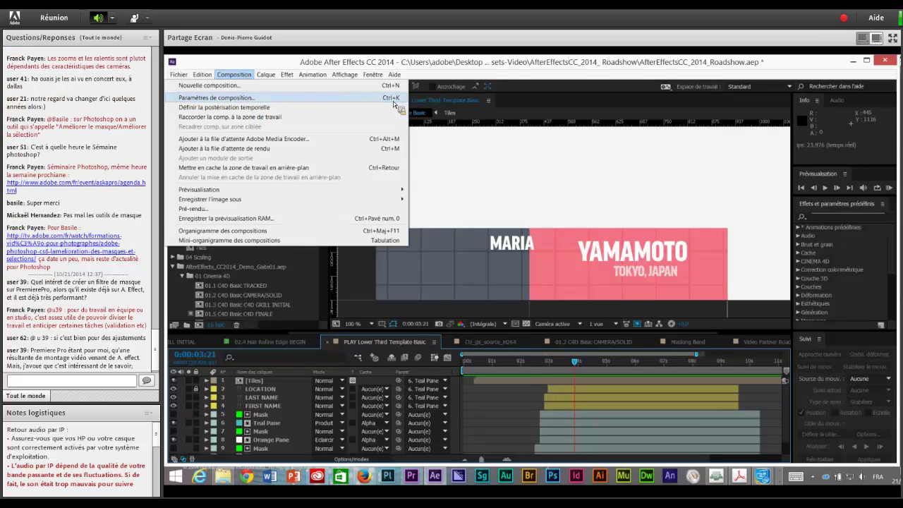
click(244, 77)
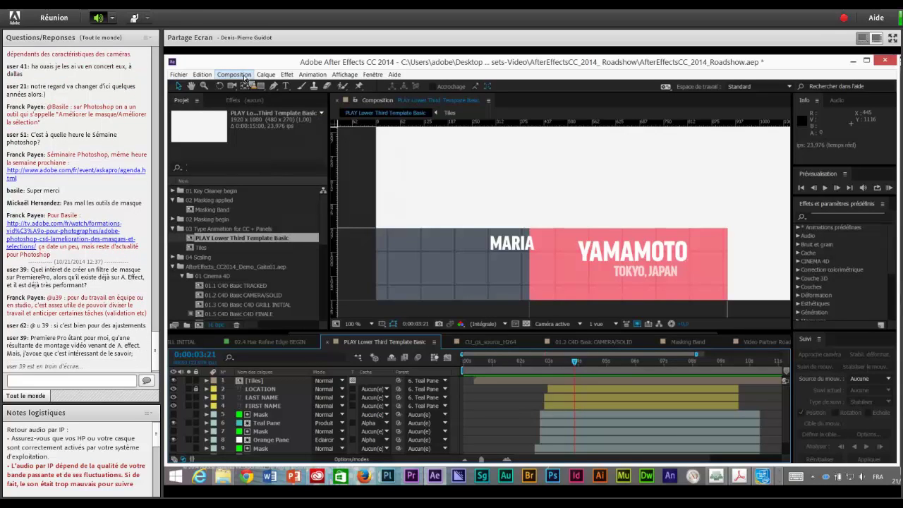
key(ctrl+k)
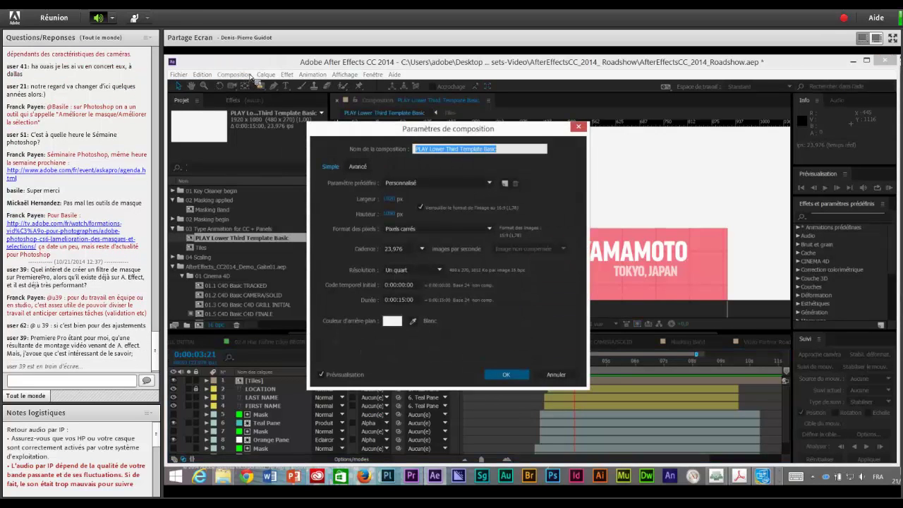
drag(435, 138, 599, 133)
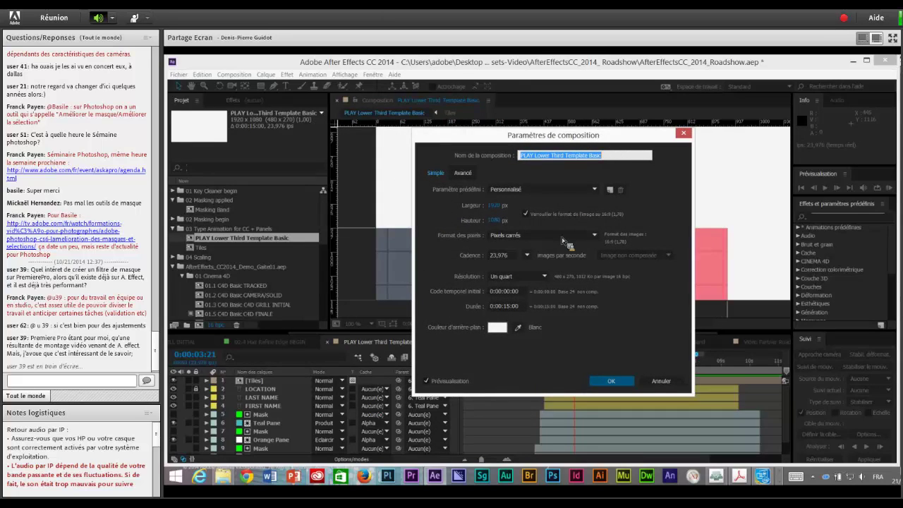
click(463, 173)
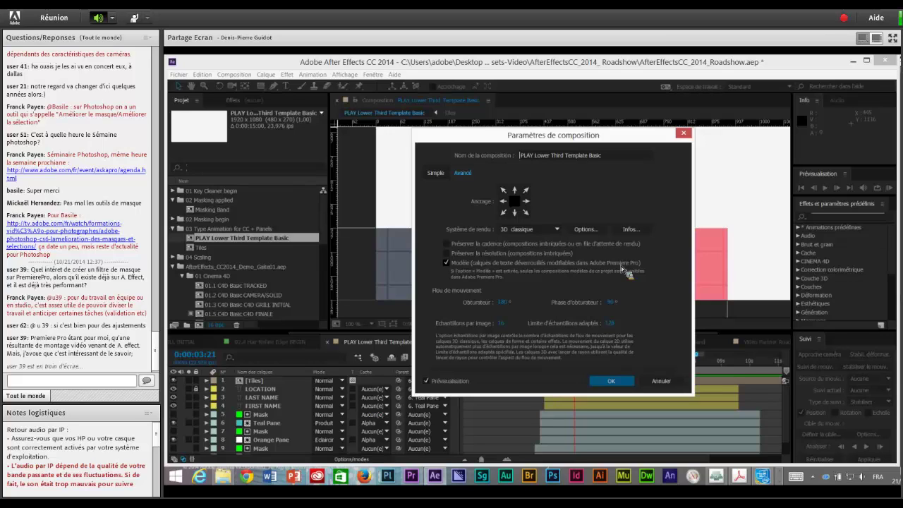
click(684, 135)
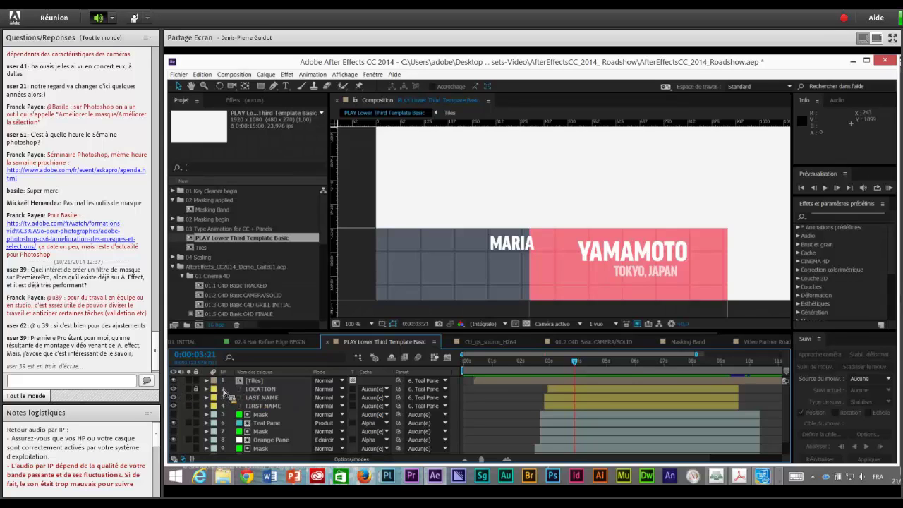
Toggle the LAST NAME and FIRST NAME layers off and back on in the comp
click(174, 397)
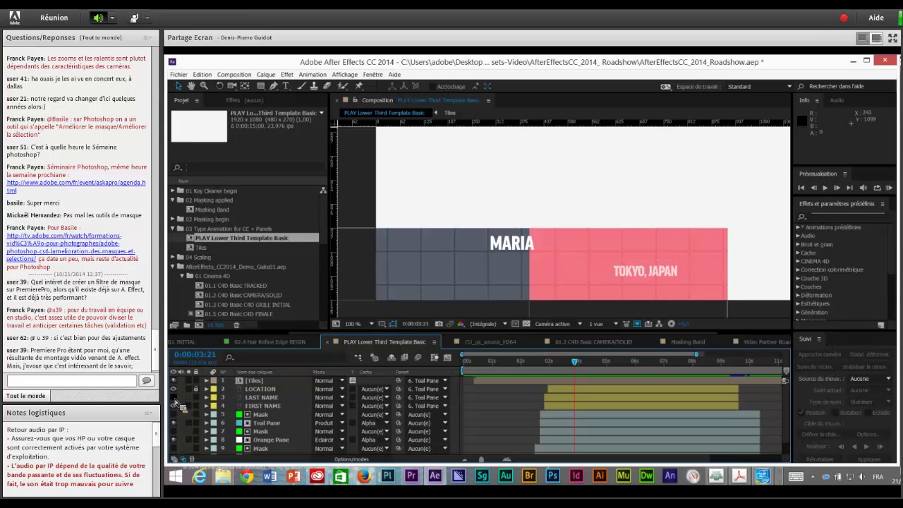
click(173, 397)
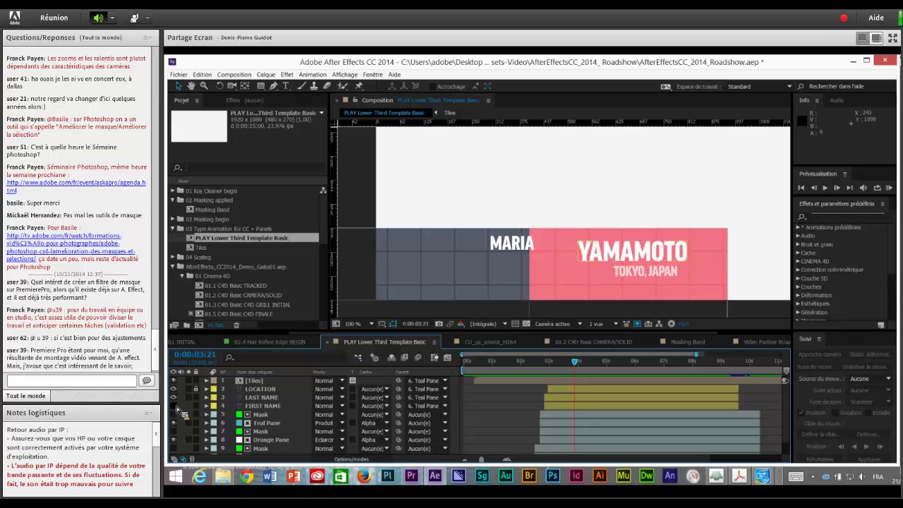
click(175, 406)
click(175, 406)
In Premiere Pro, open the Direct Link DL sequence with the monitor zoom set to Adapter, parked near four seconds
key(alt+Tab)
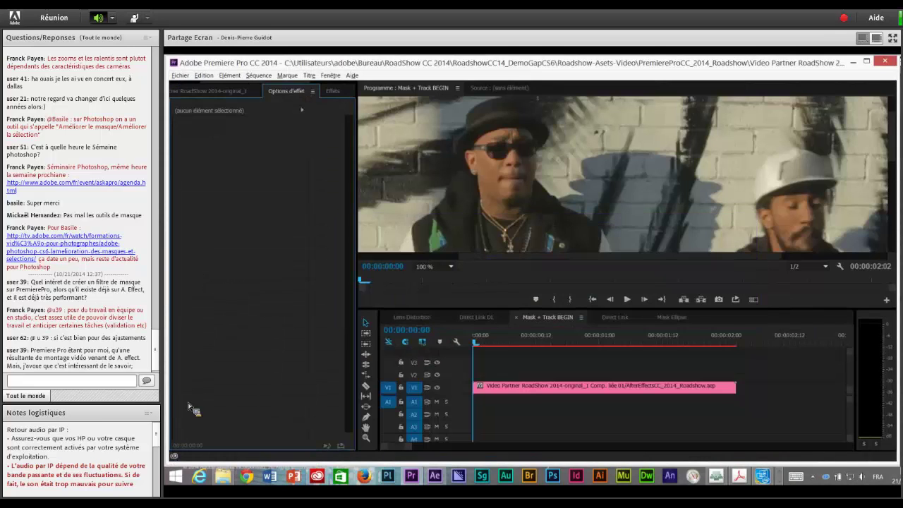
click(228, 97)
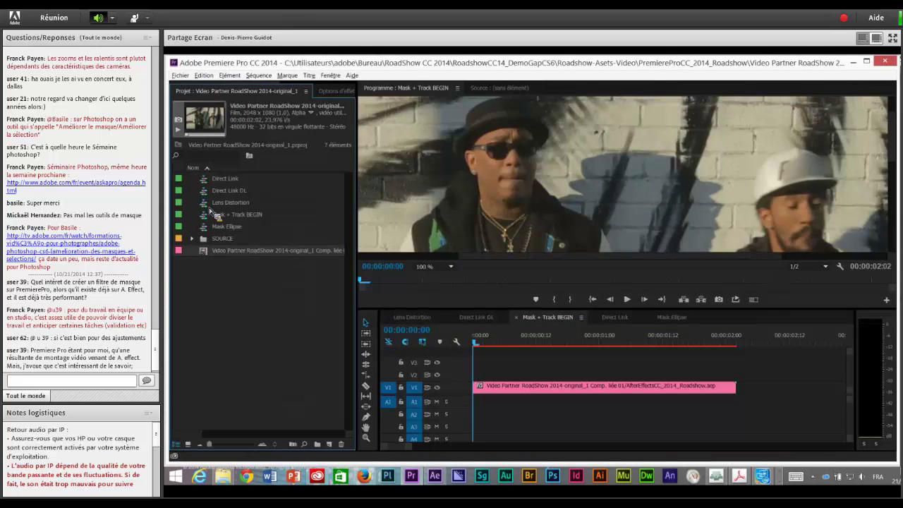
drag(229, 191, 386, 326)
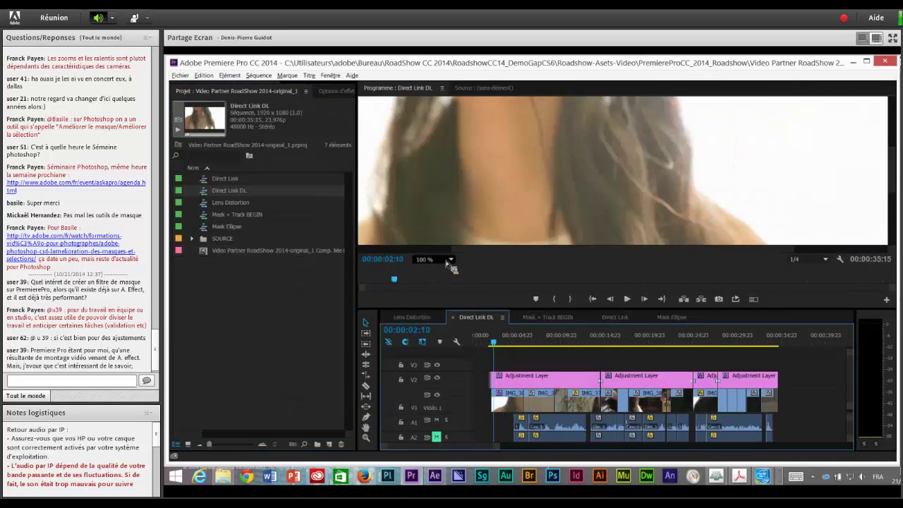
click(444, 259)
click(435, 265)
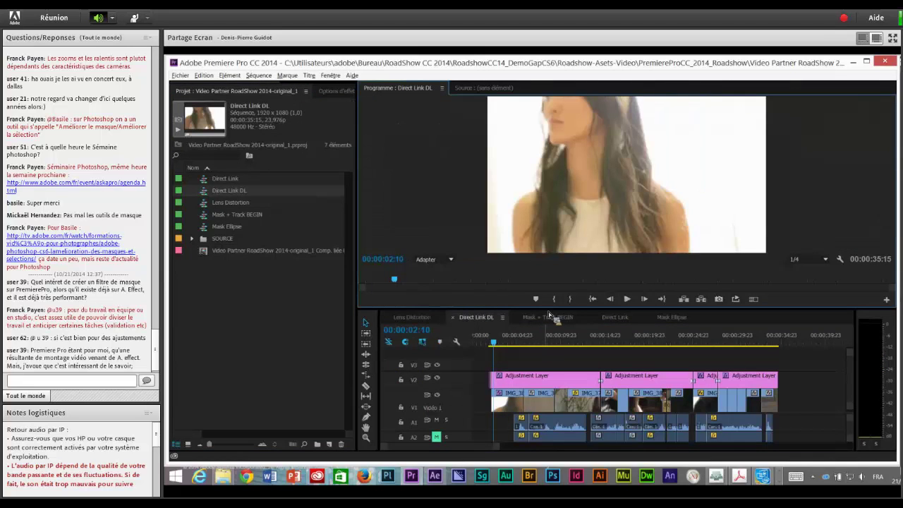
drag(551, 310, 550, 325)
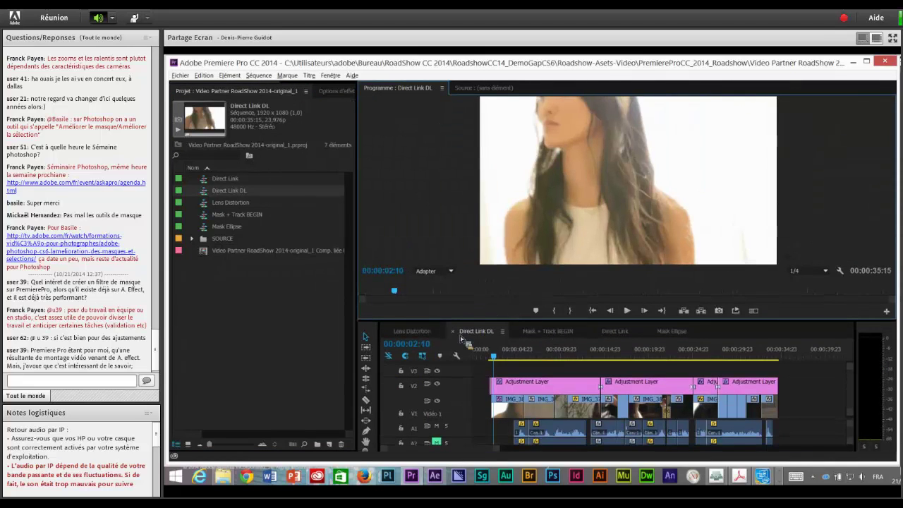
click(509, 357)
drag(519, 363, 497, 367)
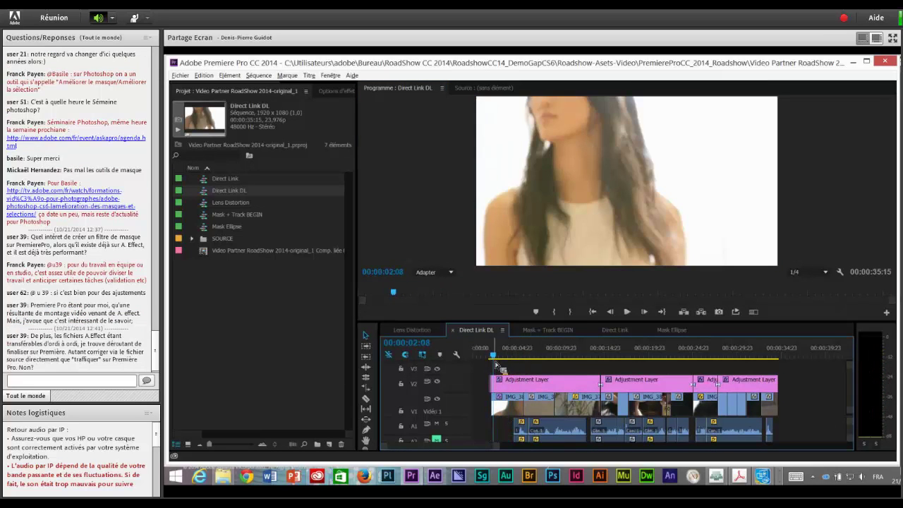
Drag the PLAY Lower Third Template Basic comp from After Effects onto track V4
key(alt+Tab)
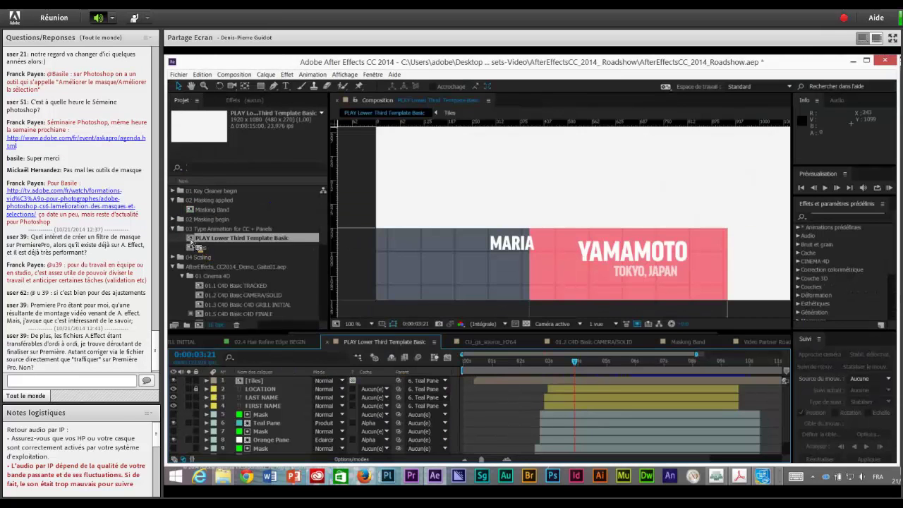
drag(191, 241, 211, 339)
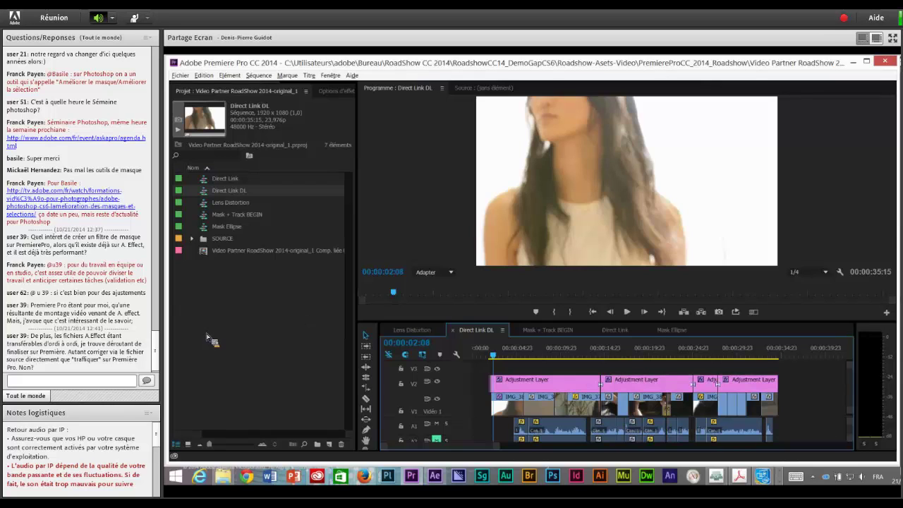
drag(209, 244, 499, 374)
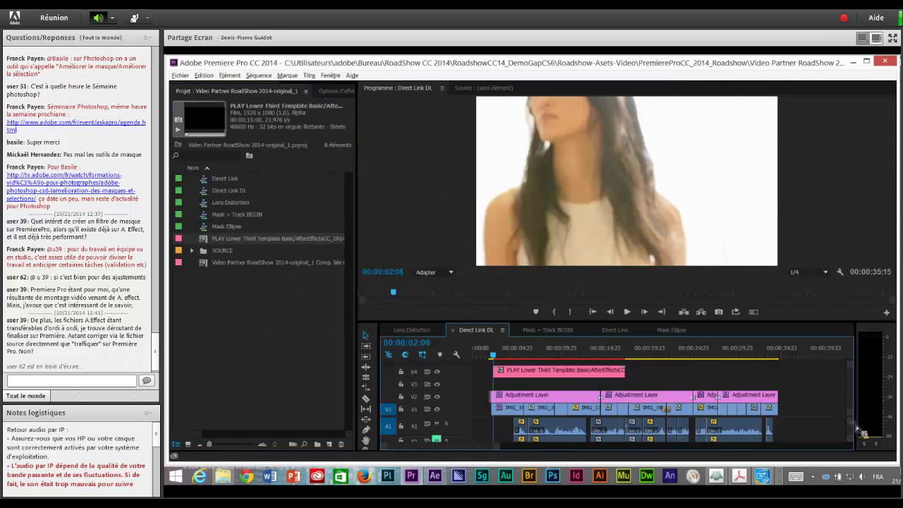
Play the sequence, set the Program monitor to 100 % zoom, and replay the title from about four seconds
key(space)
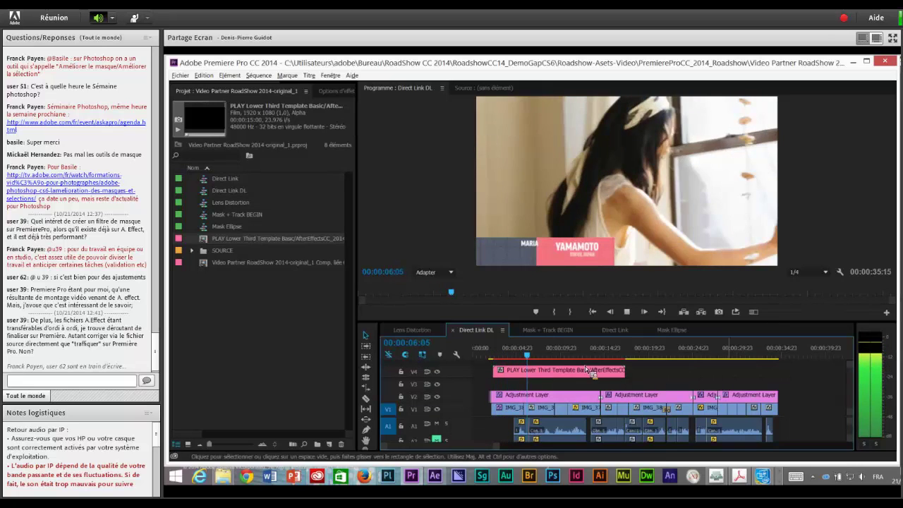
key(space)
click(432, 273)
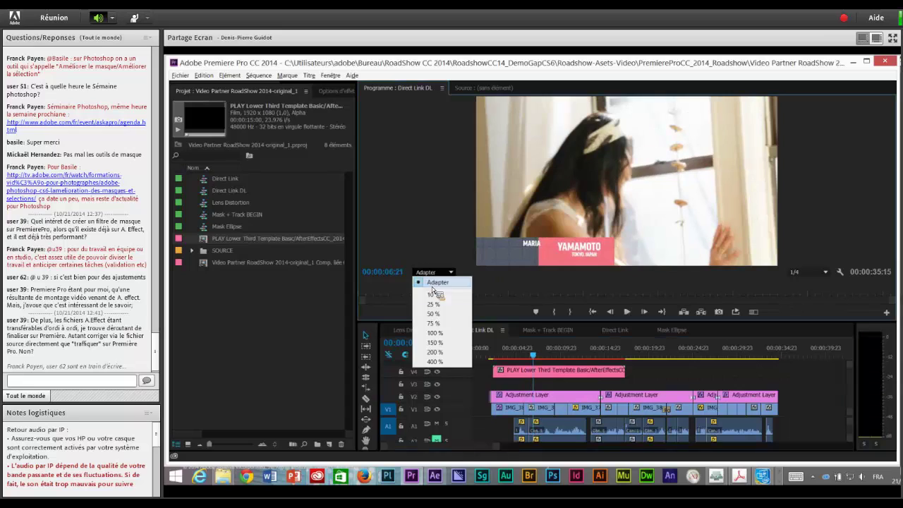
click(434, 333)
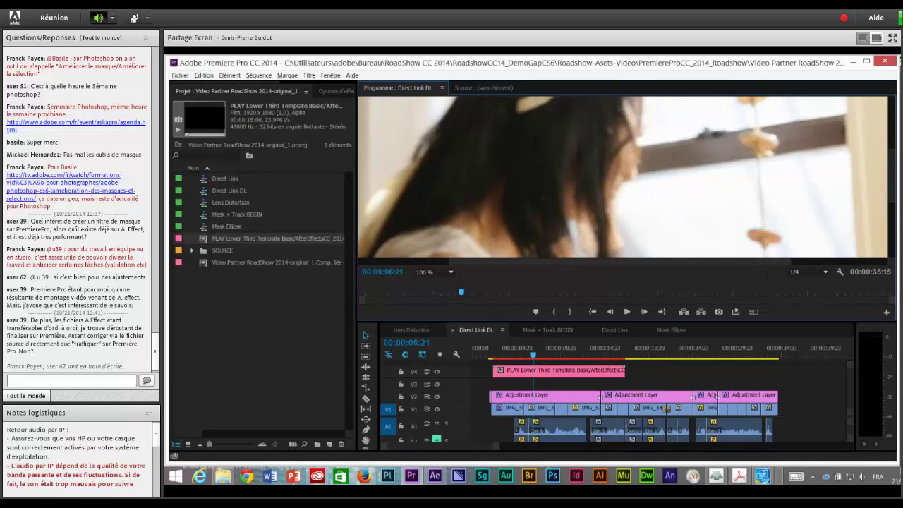
drag(559, 262, 479, 262)
drag(893, 191, 899, 244)
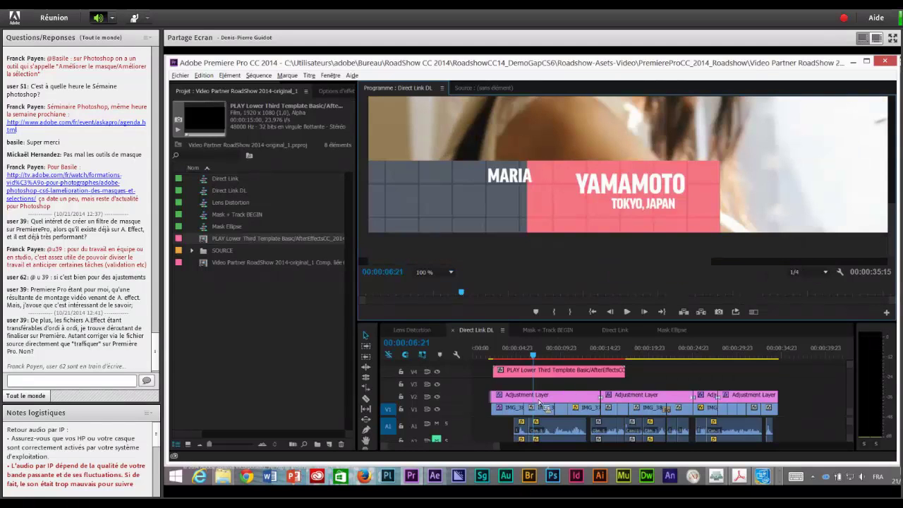
click(511, 355)
key(space)
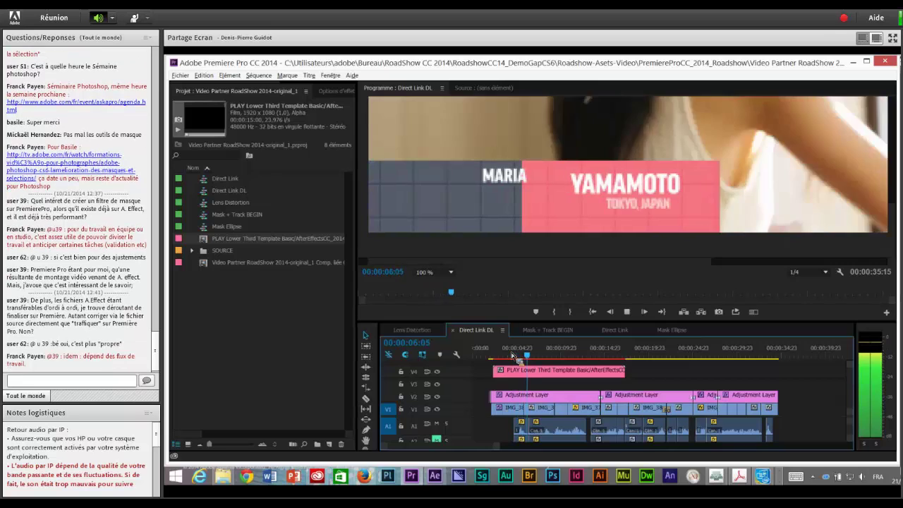
key(space)
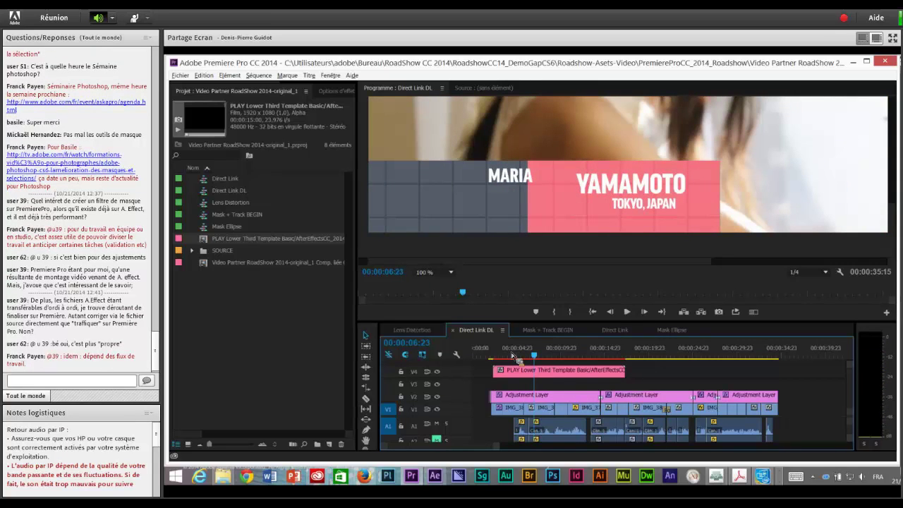
Load the V4 lower-third clip into the Source monitor at 00:00:06:13
click(542, 374)
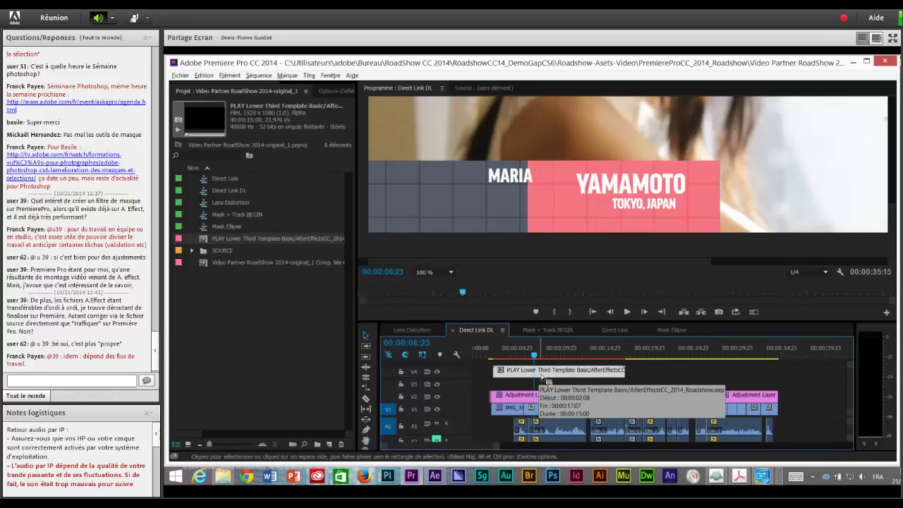
click(330, 75)
mouse_move(333, 87)
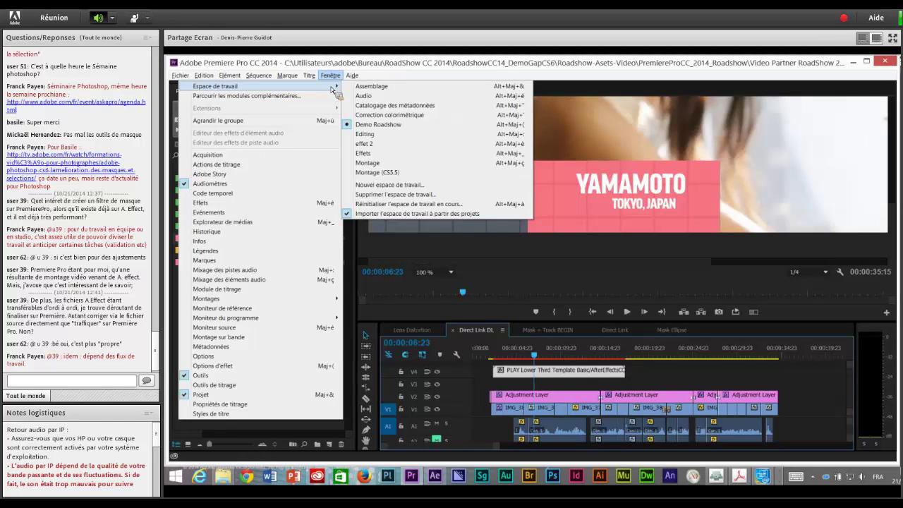
key(Escape)
key(Escape)
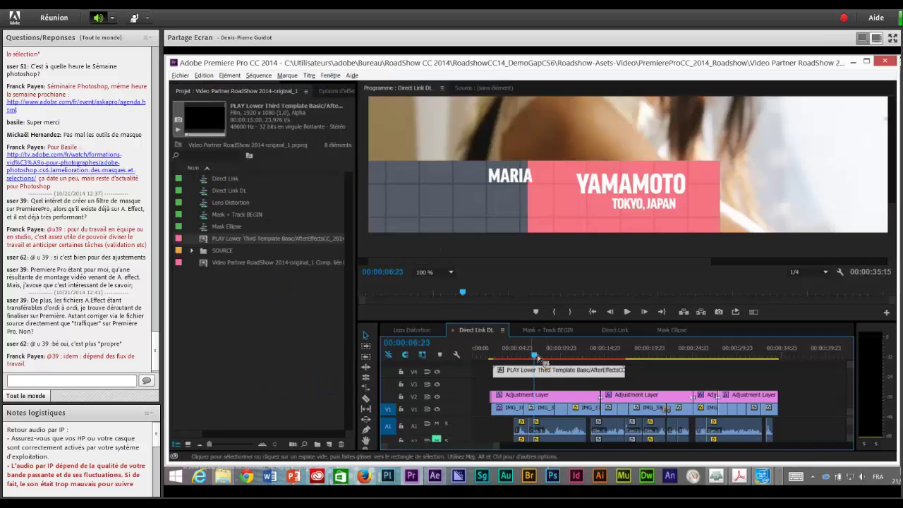
drag(536, 359, 530, 359)
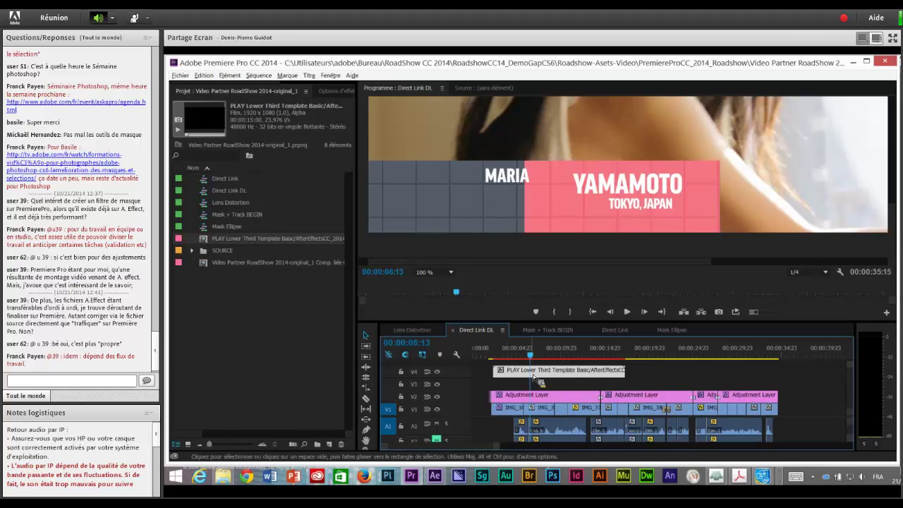
double_click(534, 377)
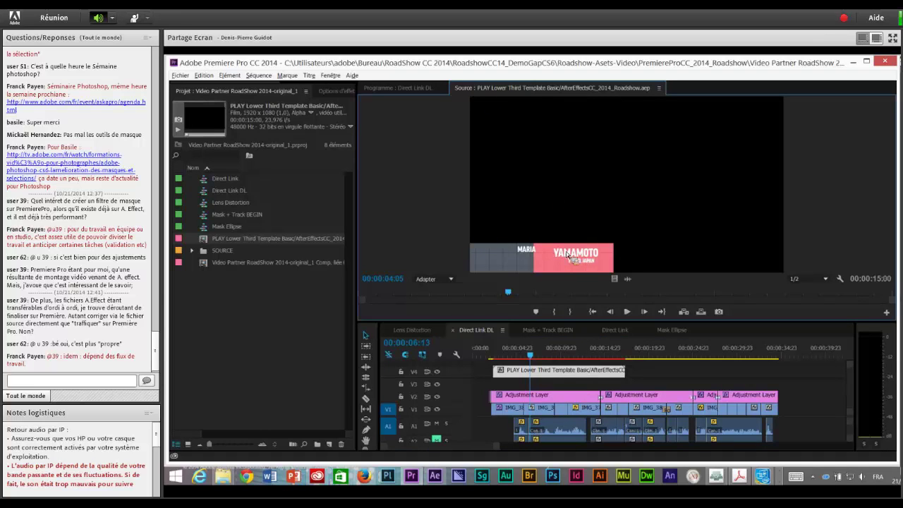
In the title clip's effect controls, replace the FIRST NAME text with a new first name and commit it
click(339, 92)
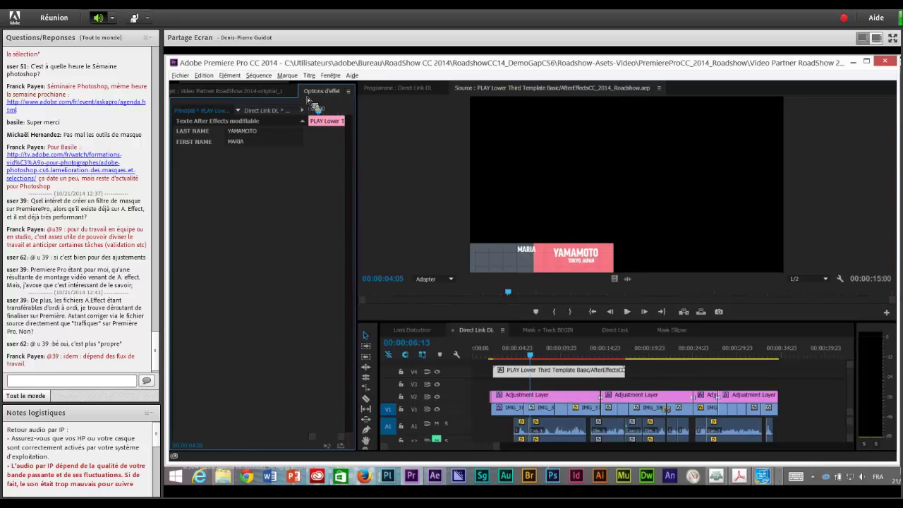
click(247, 131)
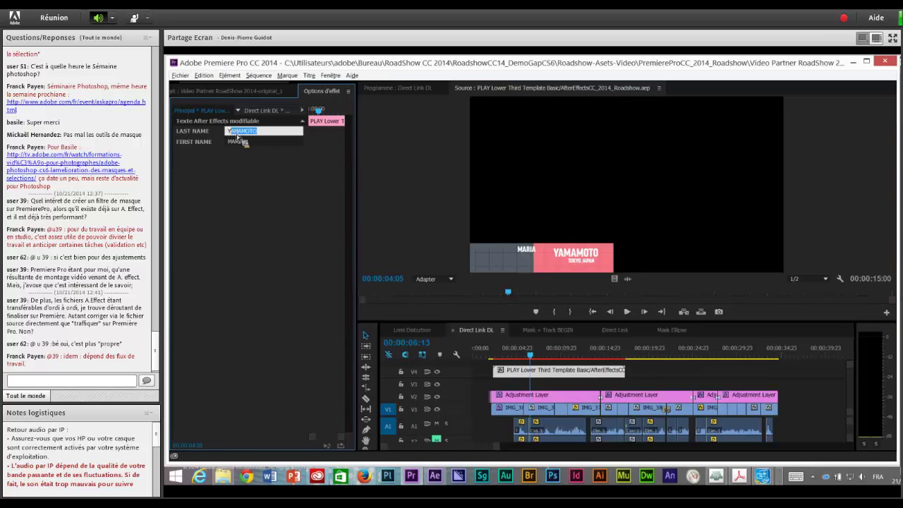
click(232, 141)
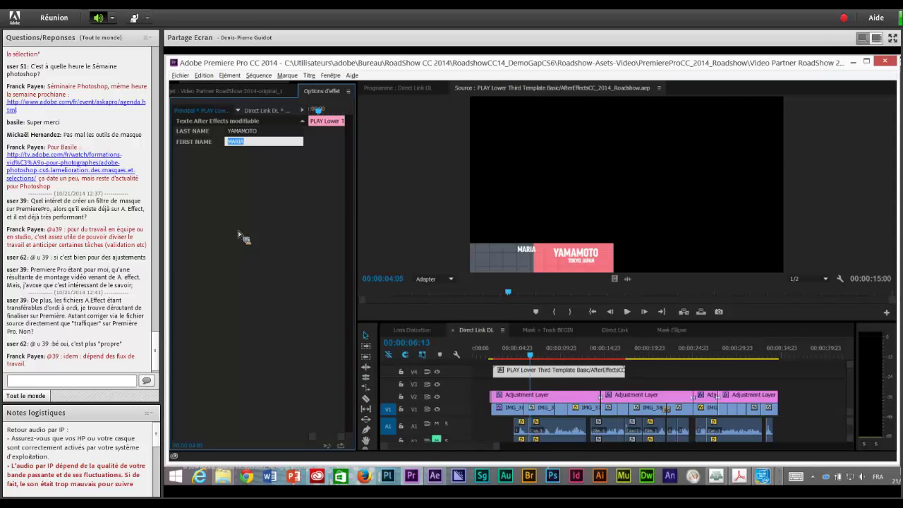
text(ZOAN)
key(Return)
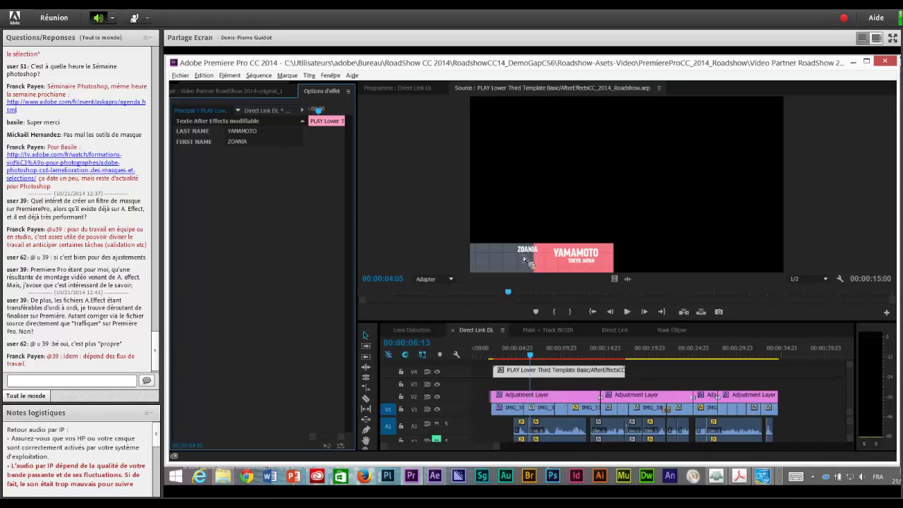
drag(542, 266, 205, 245)
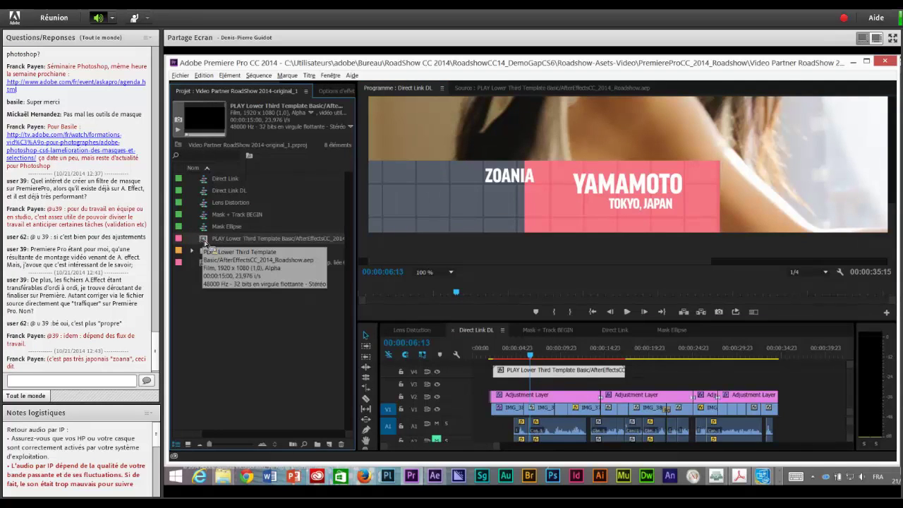
Open and dismiss the lower-third clip's context menu in the Project panel, then return to After Effects
right_click(205, 245)
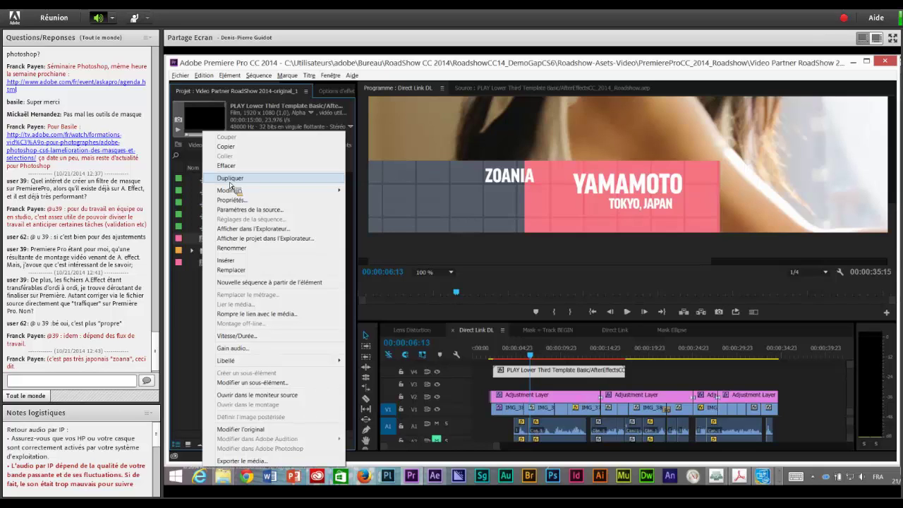
click(189, 325)
key(alt+Tab)
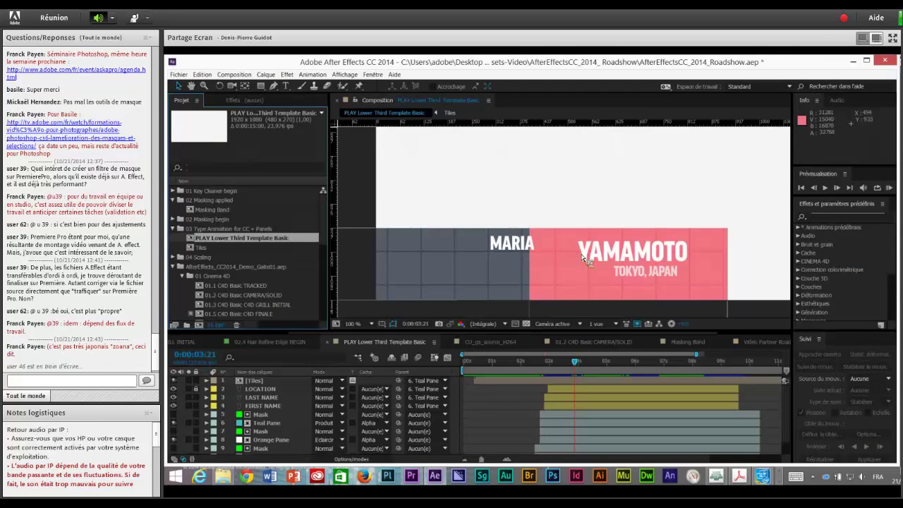
Select the LAST NAME text layer in the PLAY Lower Third Template Basic comp
click(591, 259)
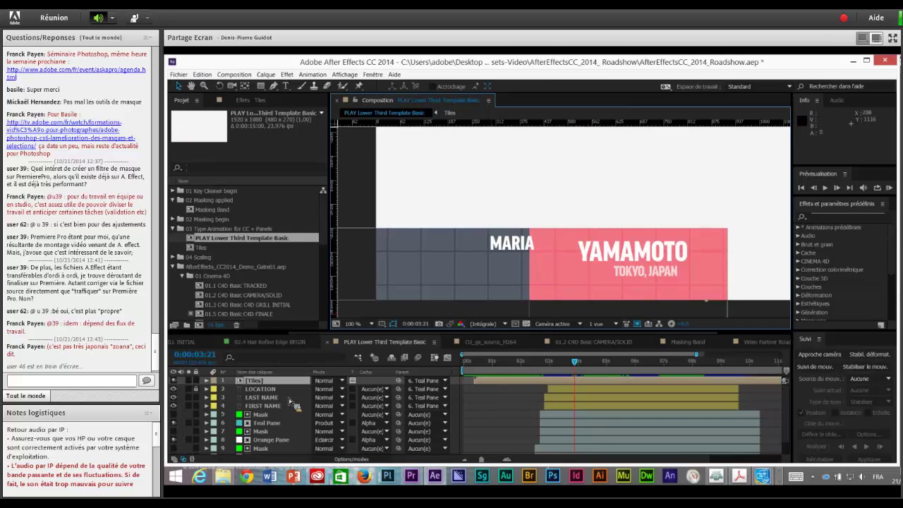
click(289, 398)
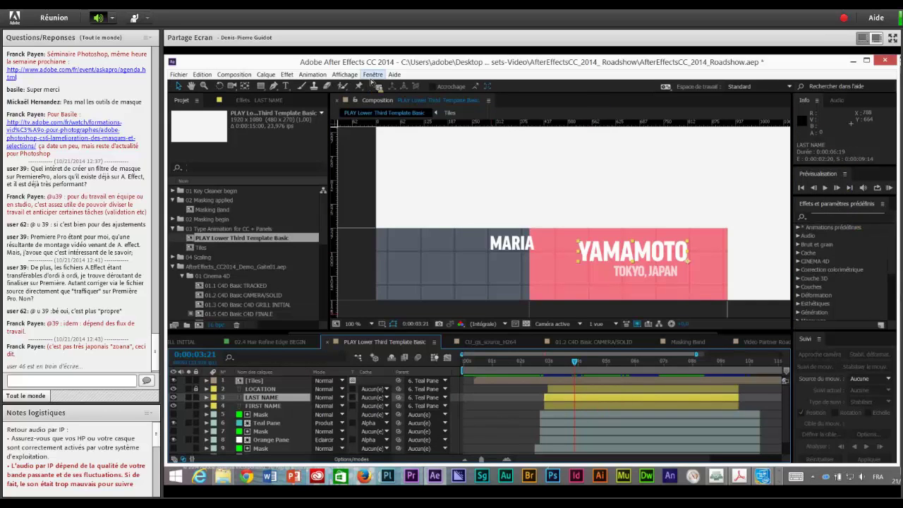
Show the Caractère panel via the Fenêtre menu and set the LAST NAME text to Adobe Gurmukhi
click(344, 74)
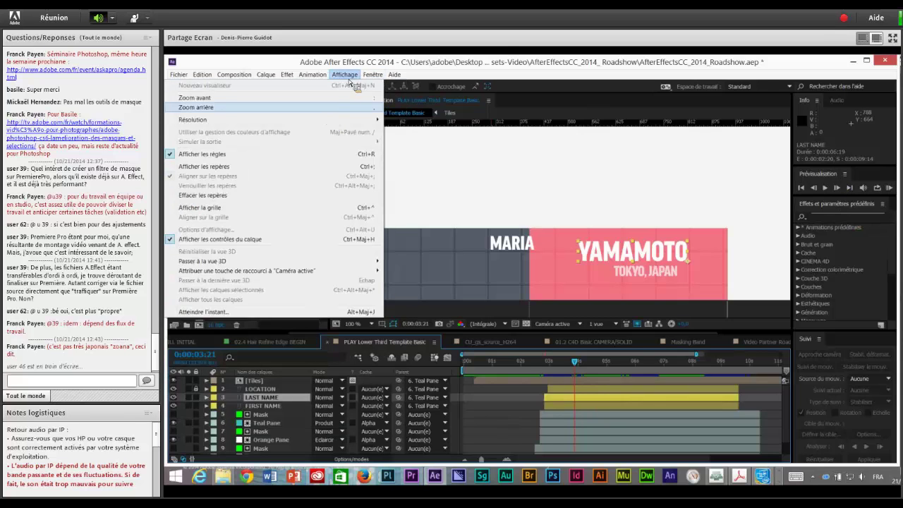
mouse_move(373, 75)
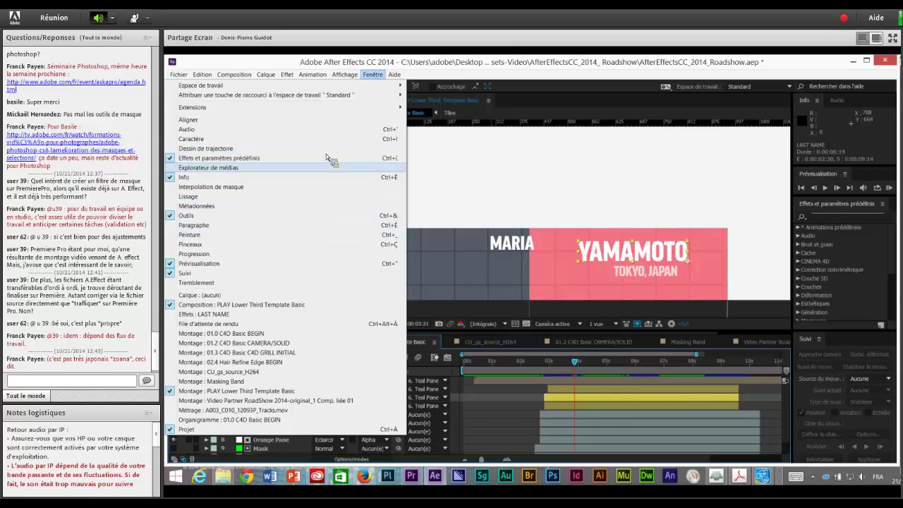
click(381, 139)
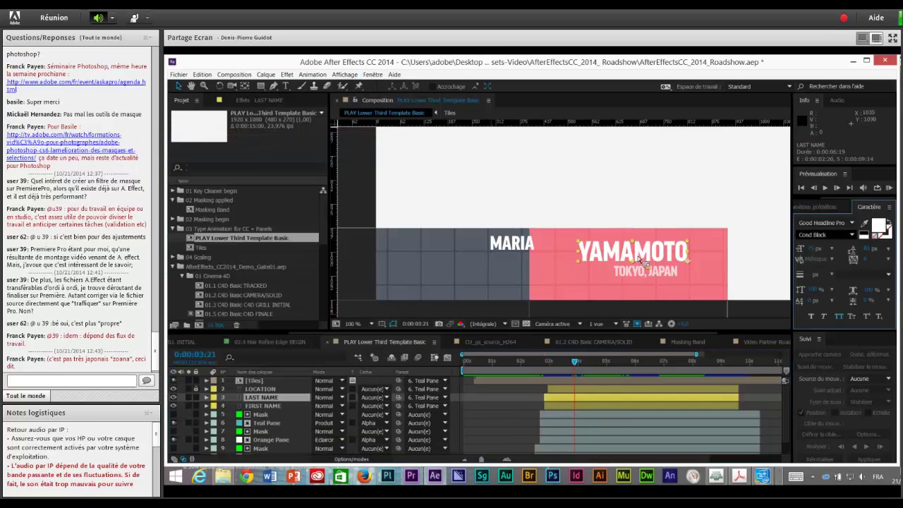
click(852, 223)
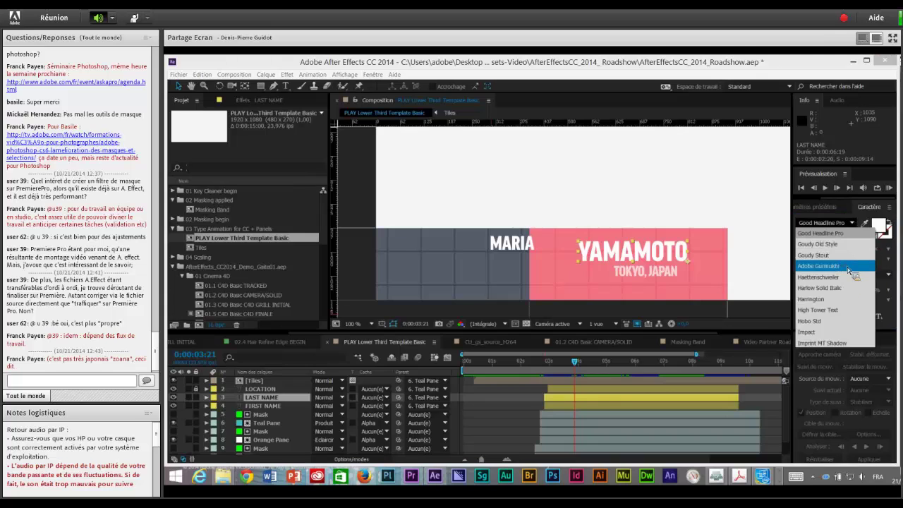
click(851, 267)
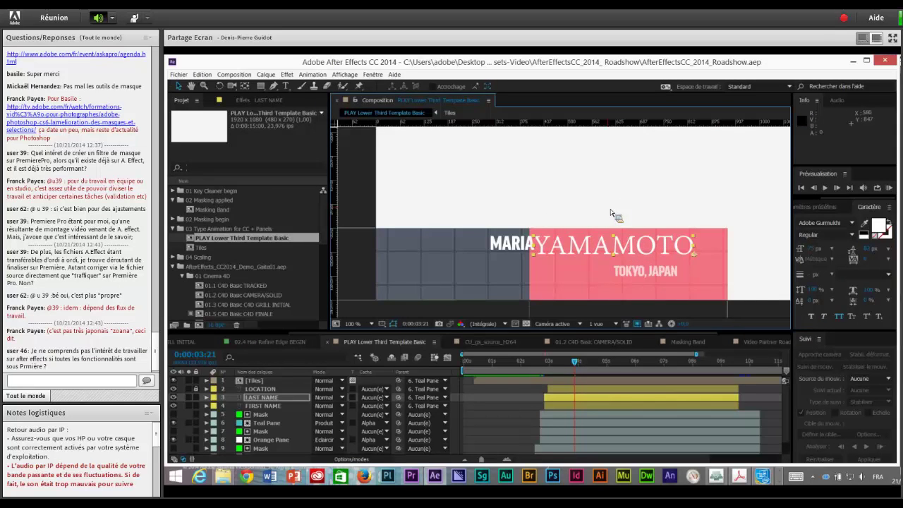
key(alt+Tab)
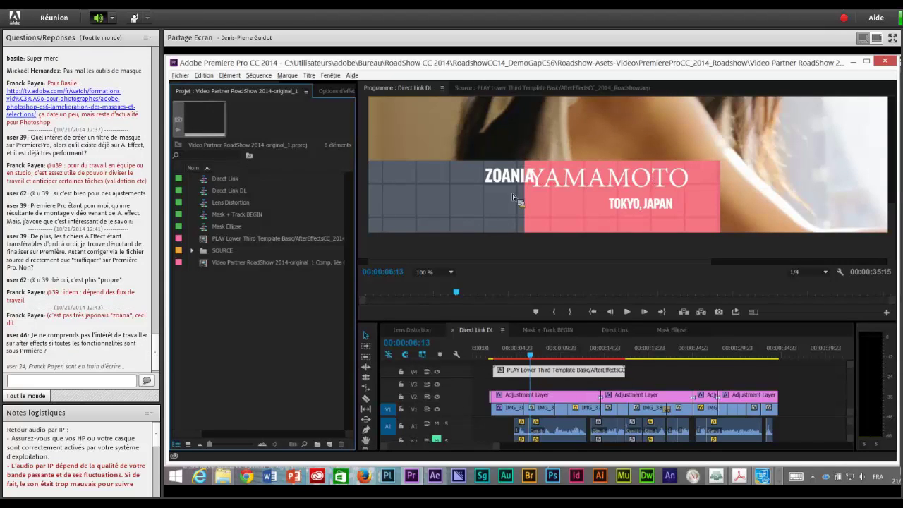
Switch between After Effects and Premiere Pro to compare the restyled surname, ending in After Effects
key(alt+Tab)
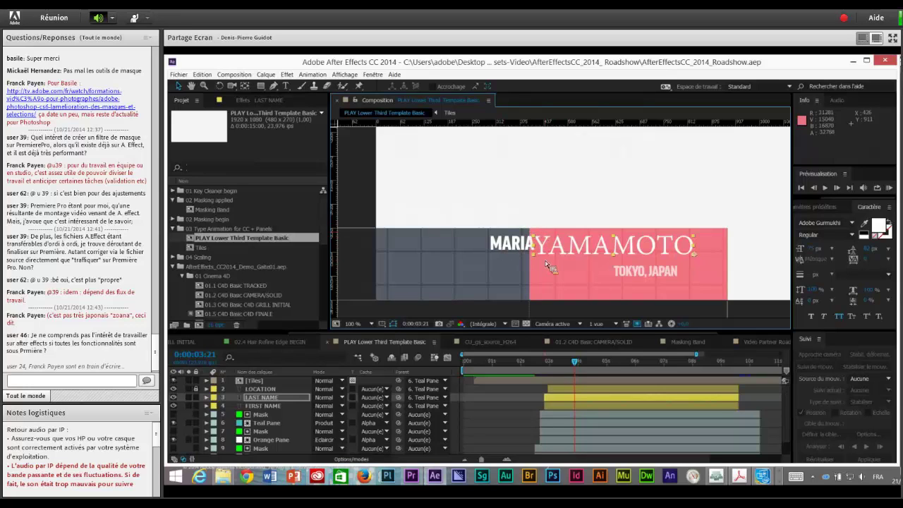
key(alt+Tab)
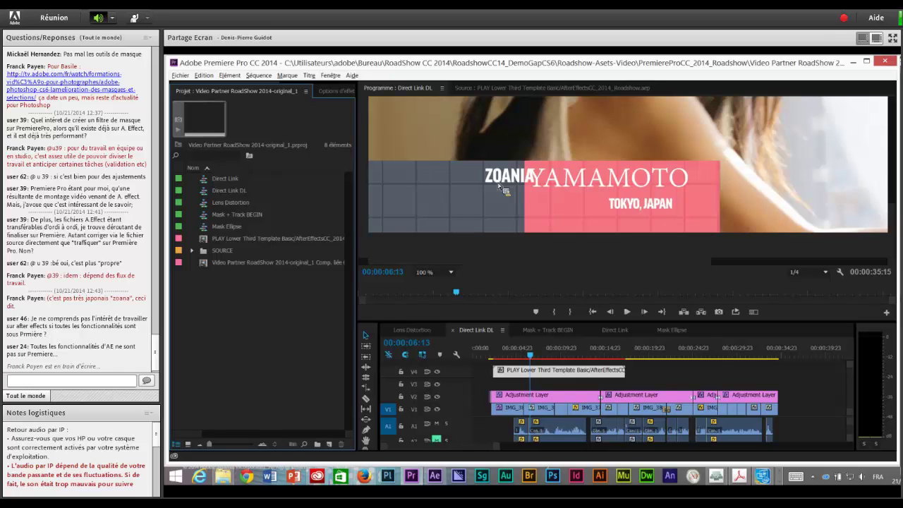
key(alt+Tab)
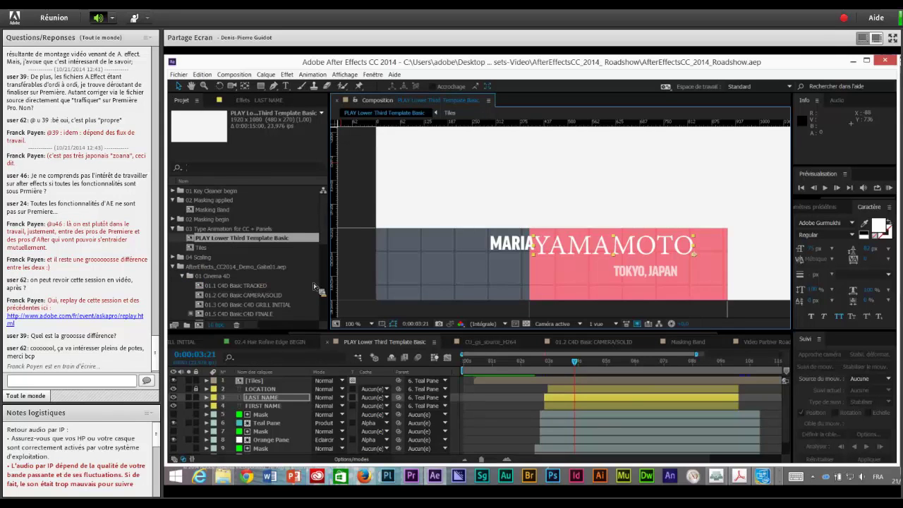
Open the Scaling comp from the 04 Scaling folder, scrub its animation, and select the Regular Scale layers
click(172, 256)
double_click(205, 267)
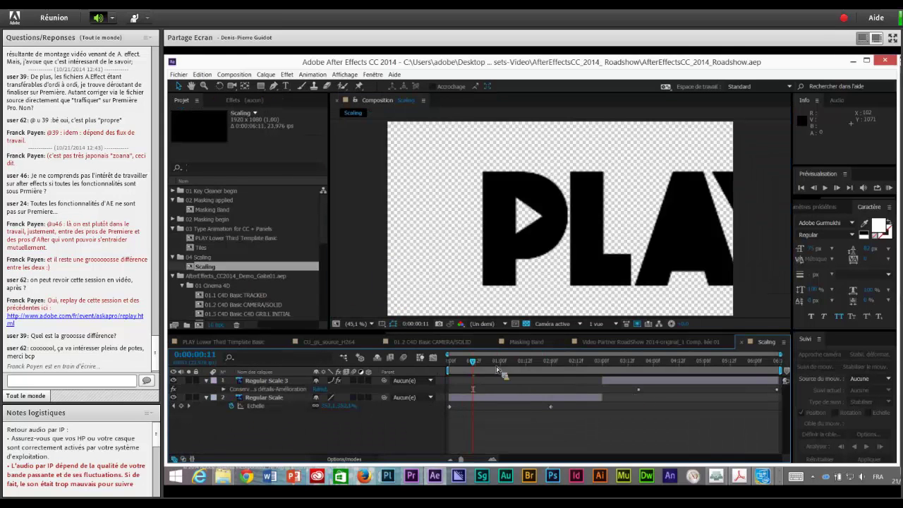
drag(491, 370, 600, 381)
click(553, 407)
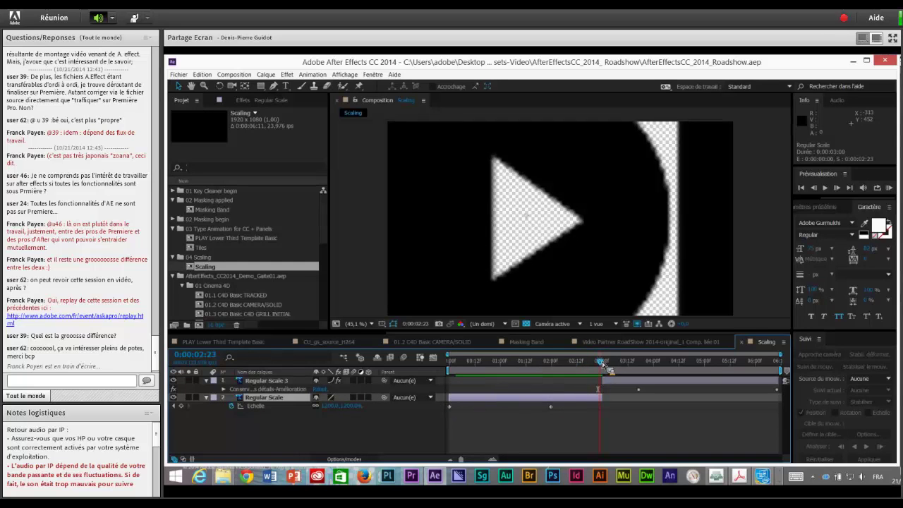
mouse_move(599, 363)
mouse_down()
mouse_move(564, 363)
mouse_move(599, 363)
mouse_up()
click(629, 384)
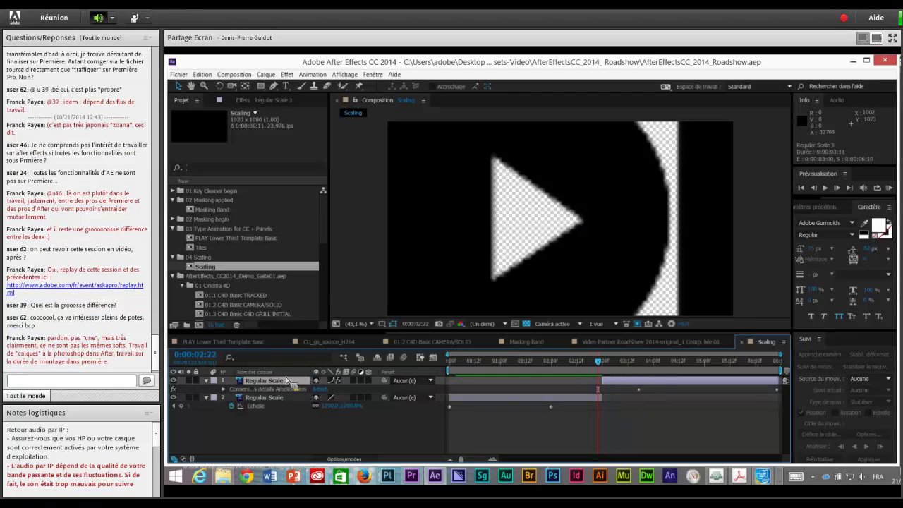
Turn off Regular Scale 3's upscale effect, move to 0:00:04:00, and expand the effect's settings
key(u)
key(e)
click(267, 390)
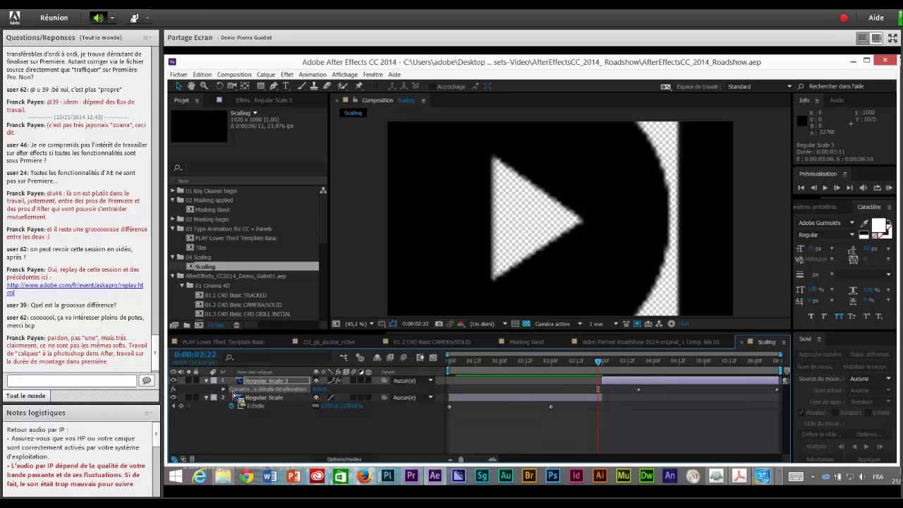
click(174, 390)
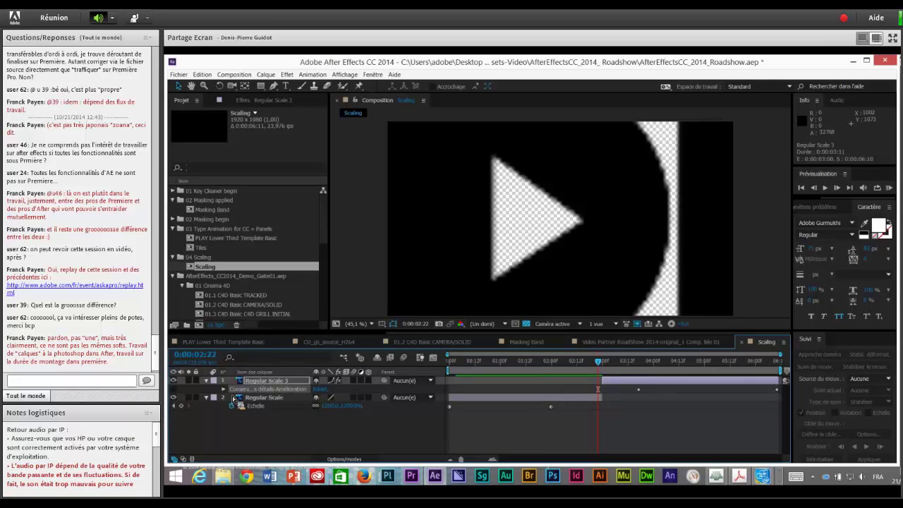
click(606, 363)
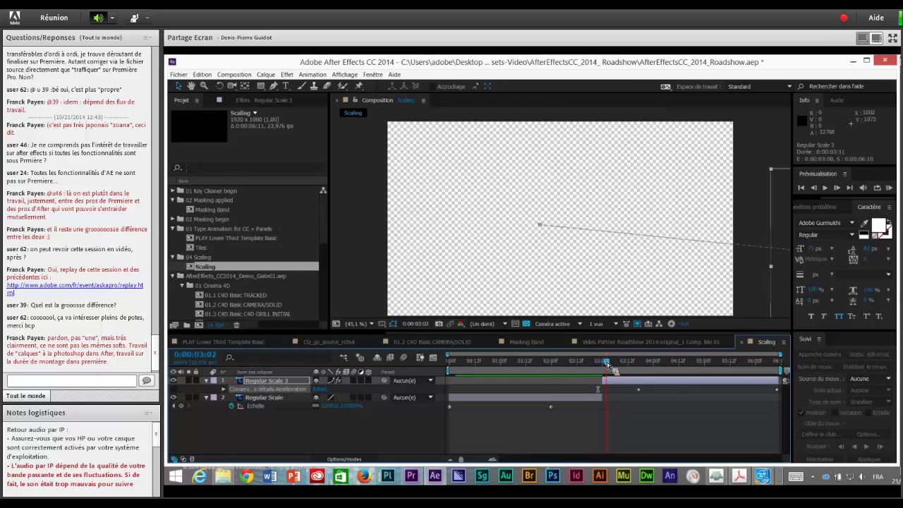
mouse_move(606, 362)
mouse_down()
mouse_move(763, 369)
mouse_move(606, 372)
mouse_up()
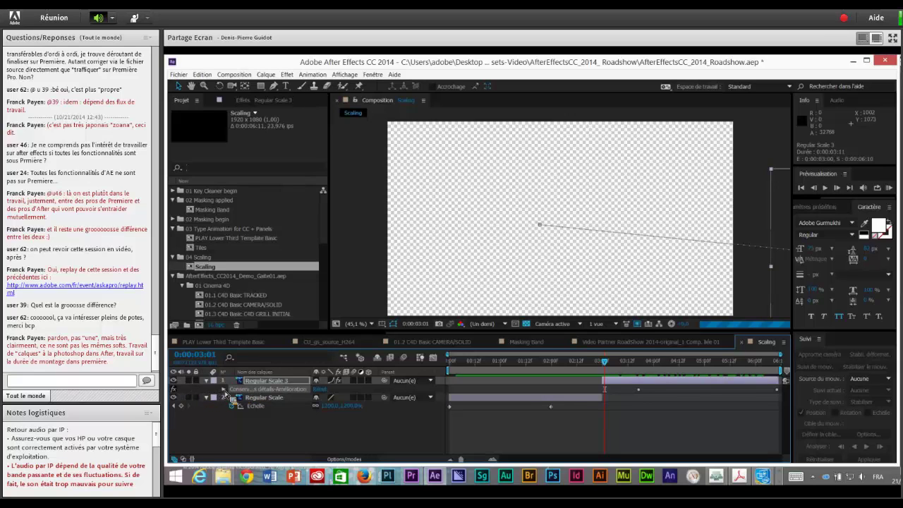
click(224, 390)
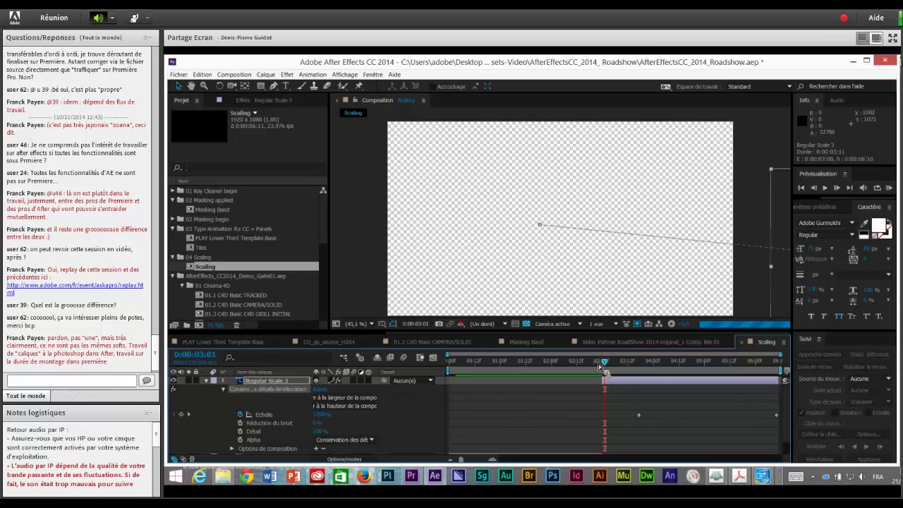
Compare frames 0:00:02:22 and 0:00:03:02, then show the Effets et paramètres prédéfinis panel
mouse_move(603, 366)
mouse_down()
mouse_move(619, 366)
mouse_move(609, 368)
mouse_up()
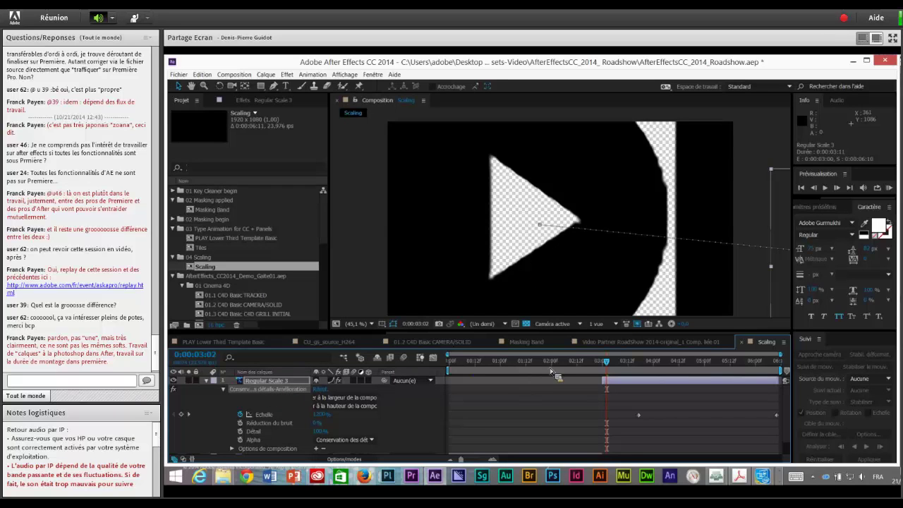
click(600, 364)
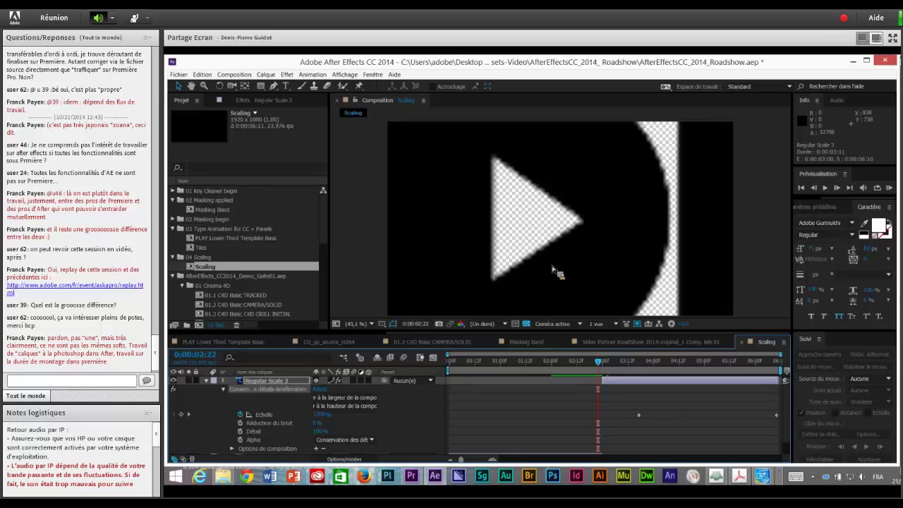
click(608, 364)
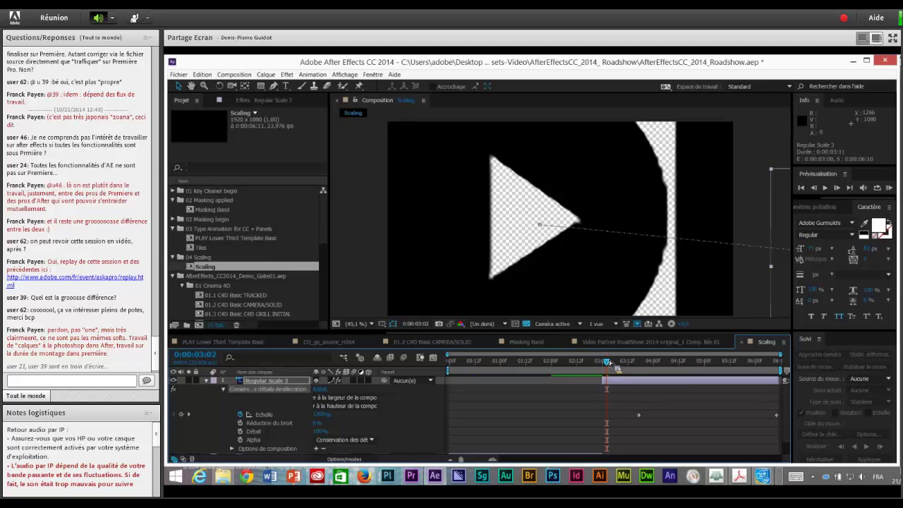
click(837, 207)
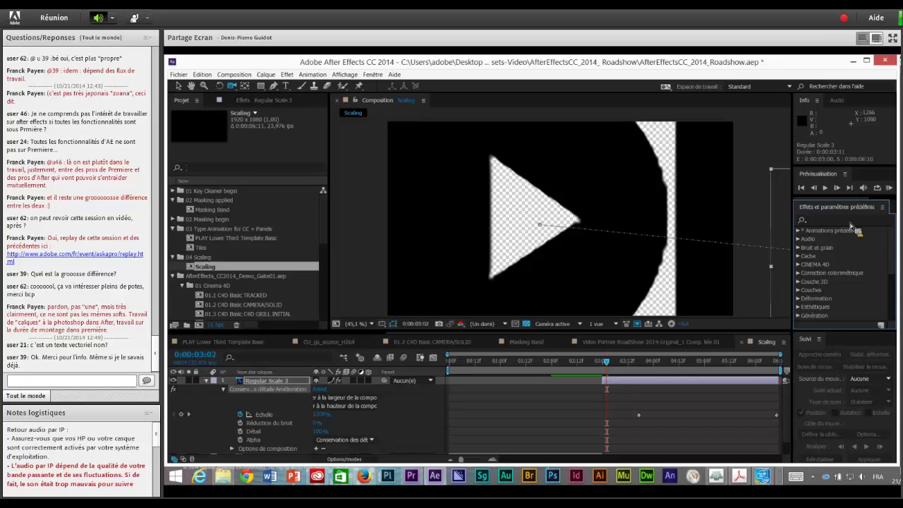
Apply Conservation des détails-Amélioration to the Regular Scale 3 layer, then bring Firefox forward
click(850, 224)
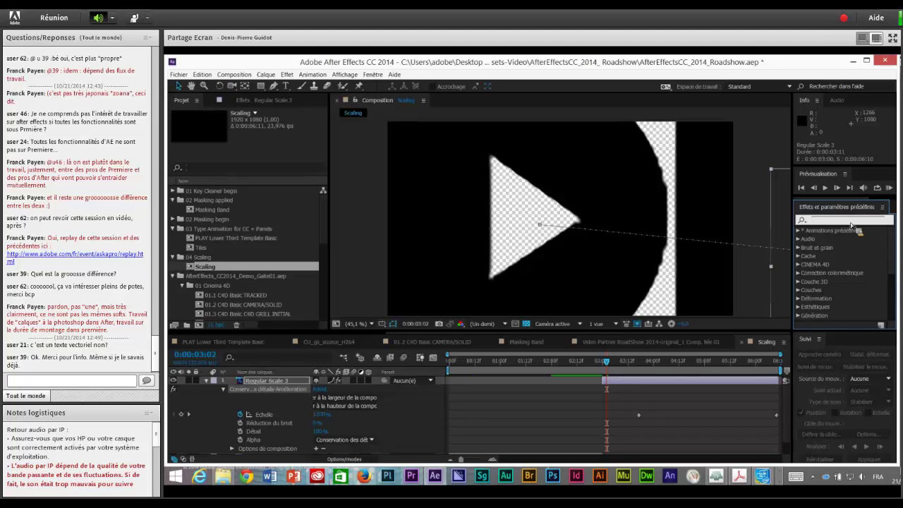
text(conserv)
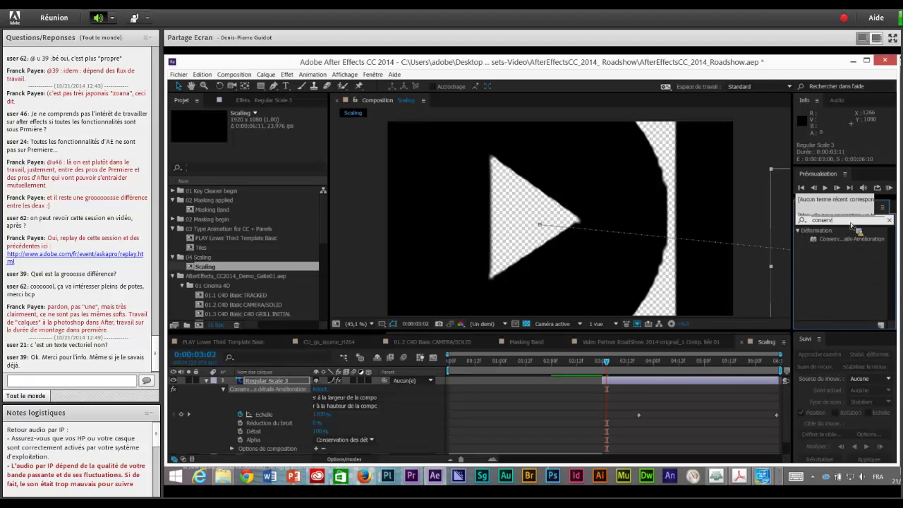
drag(852, 225, 799, 244)
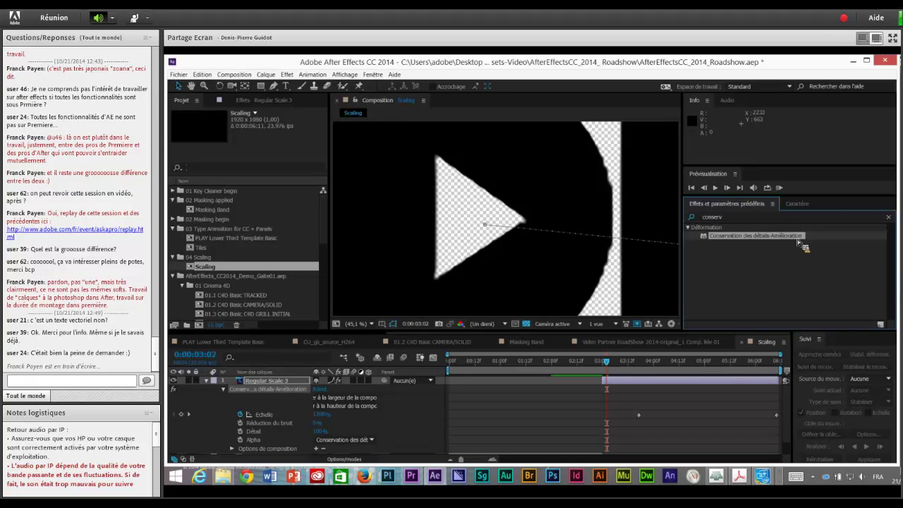
drag(800, 242, 830, 242)
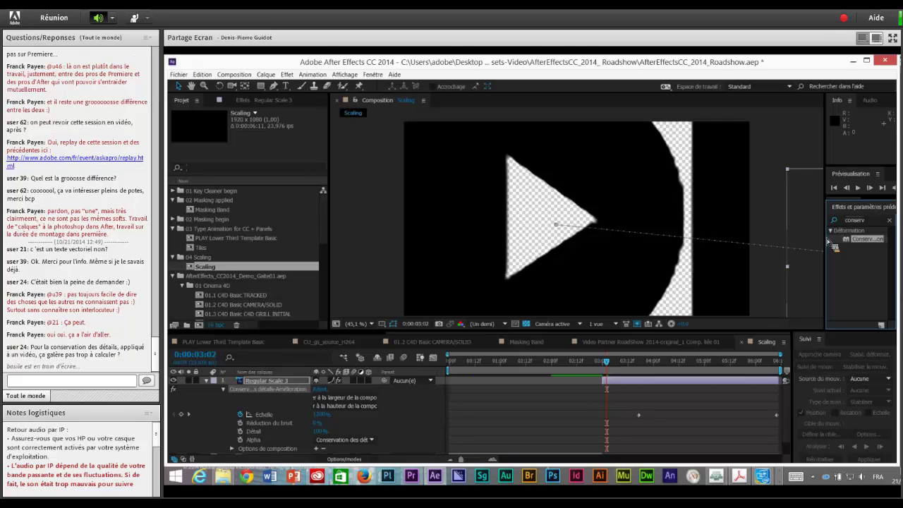
click(363, 477)
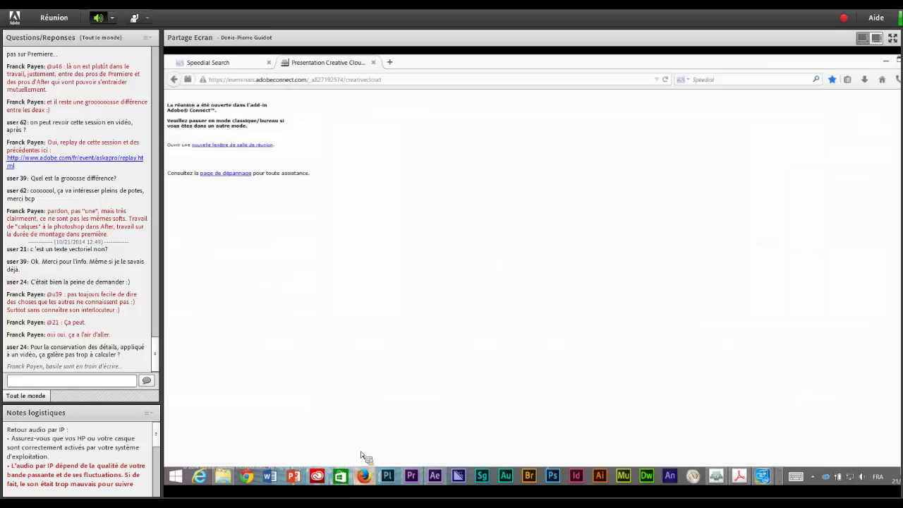
Load adobe.com/fr in a new Firefox tab
click(394, 63)
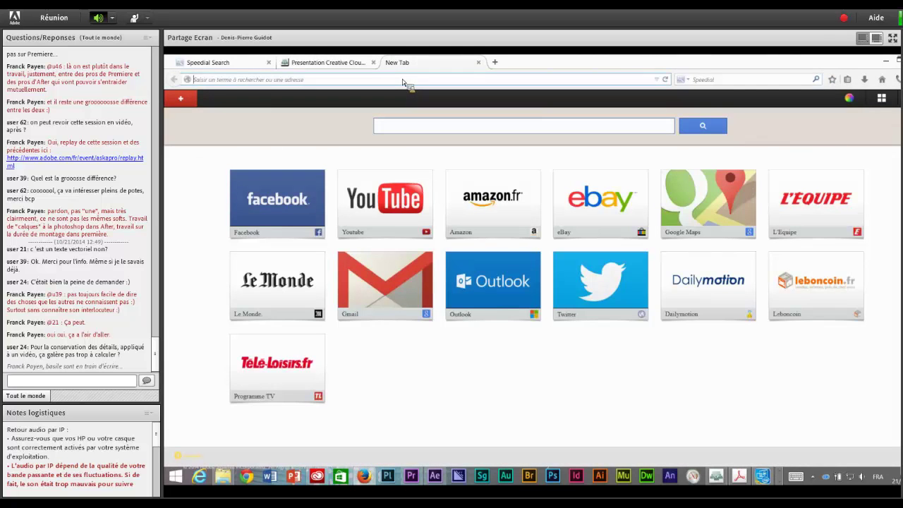
text(adobe.com/)
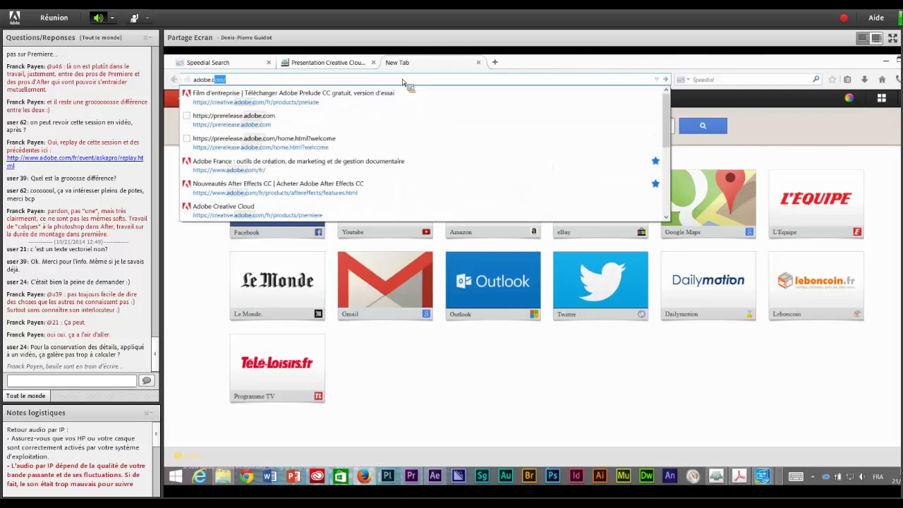
key(Right)
text(fr)
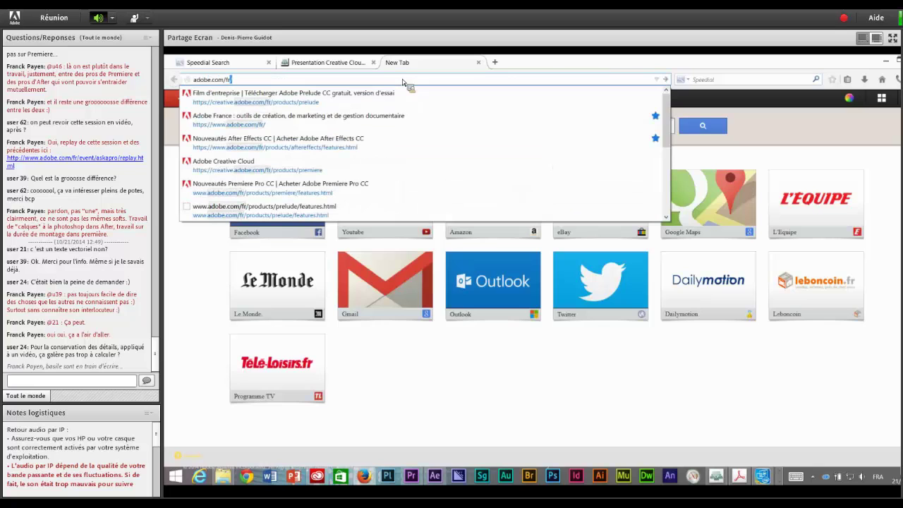
key(Return)
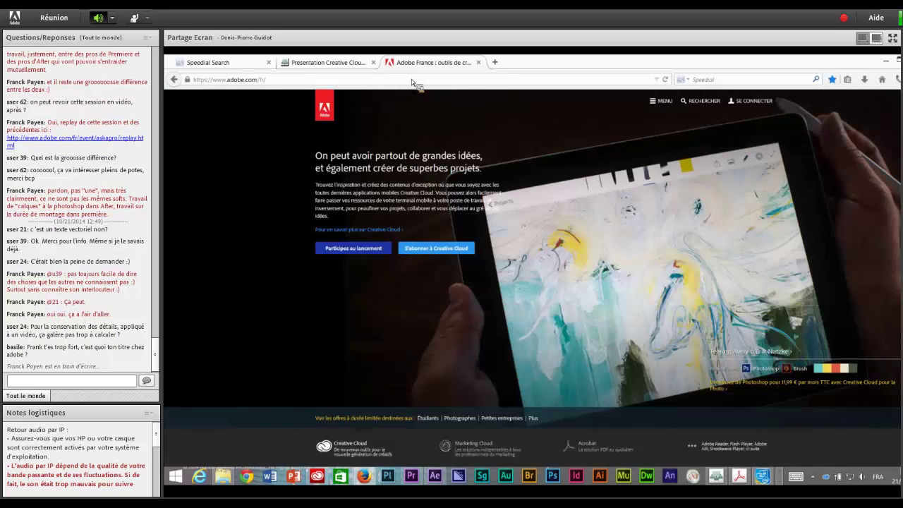
Sign in to Adobe ID with the saved account e-mail and password
click(757, 104)
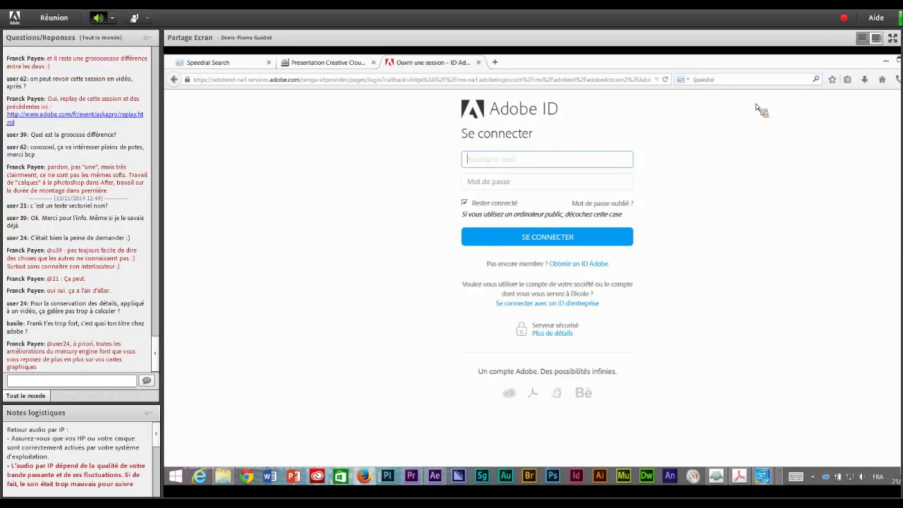
text(dguidot)
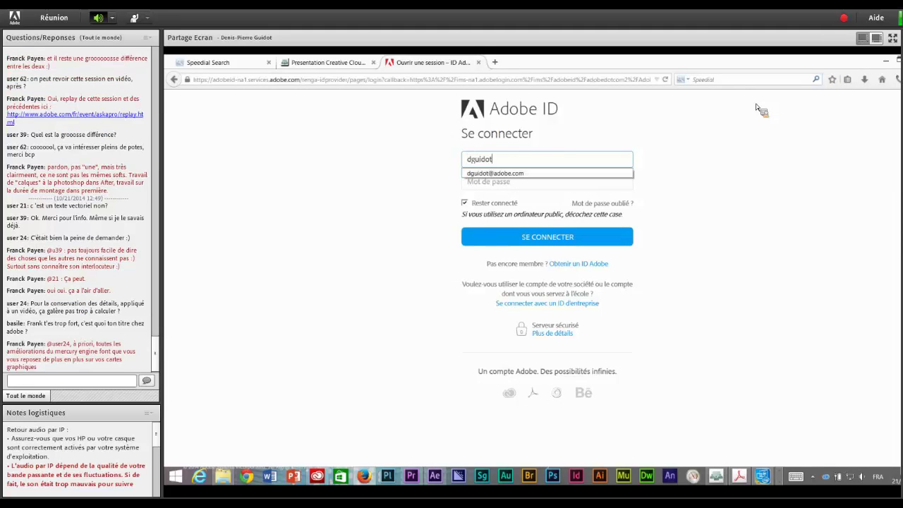
key(Down)
key(Return)
key(Tab)
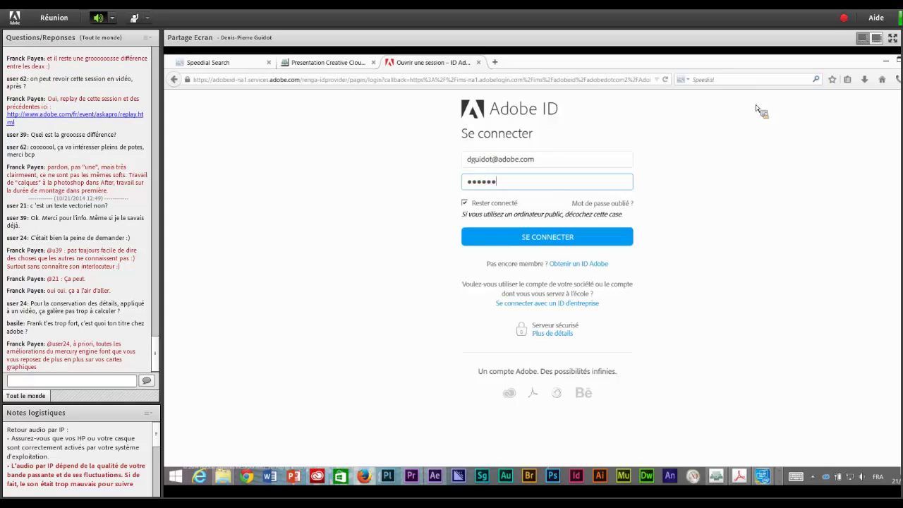
click(565, 244)
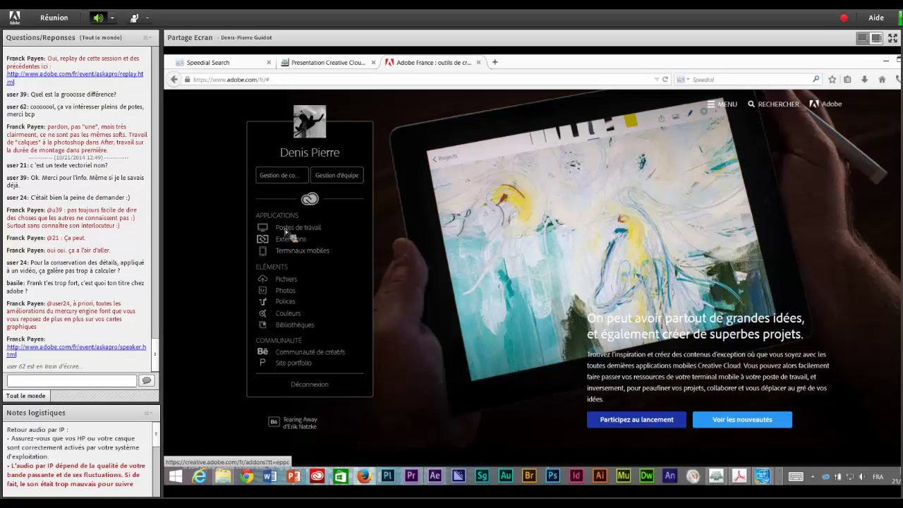
Open the Postes de travail desktop applications page in a new tab and view it
right_click(286, 233)
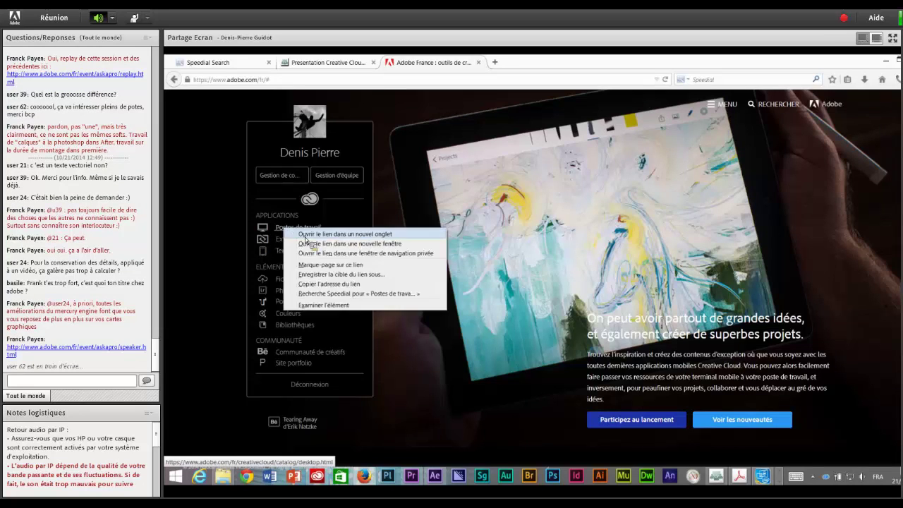
click(321, 233)
click(538, 63)
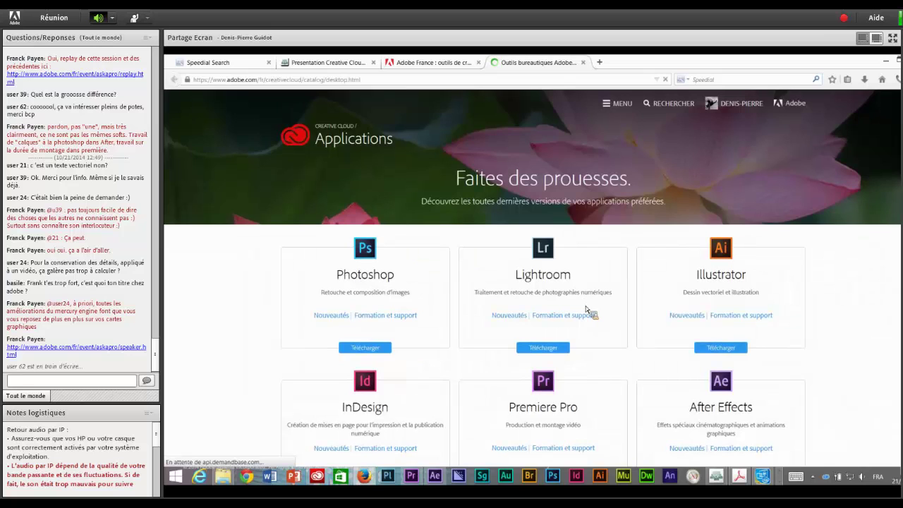
Scroll through the Creative Cloud desktop apps catalog and right-click the After Effects link
scroll(586, 311, down, 10)
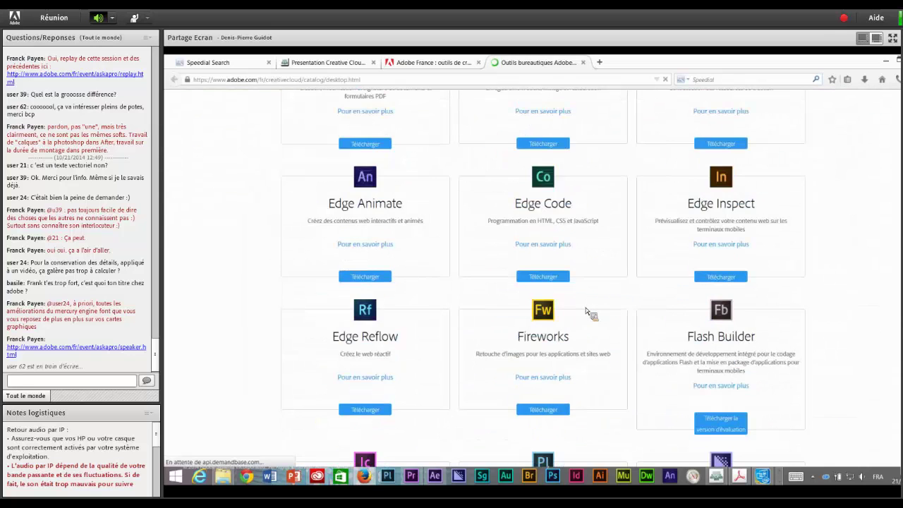
scroll(588, 311, down, 5)
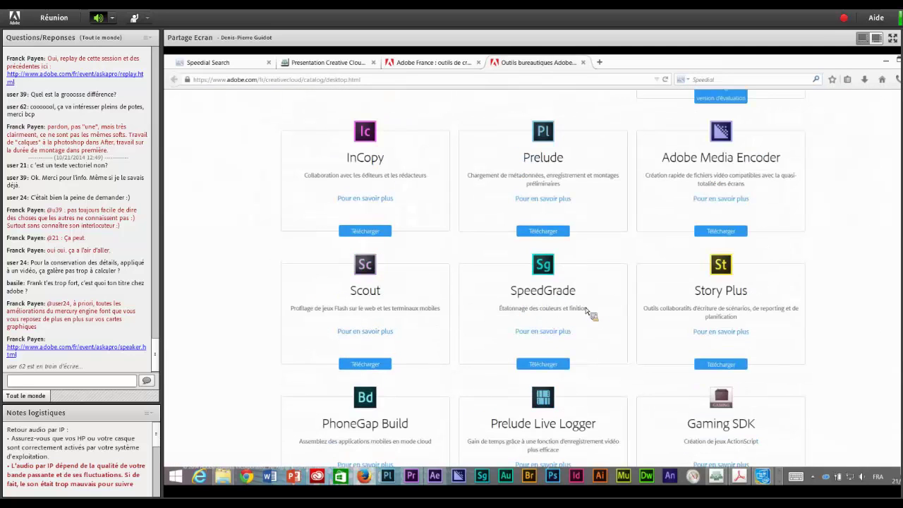
scroll(586, 311, down, 1)
scroll(586, 310, up, 3)
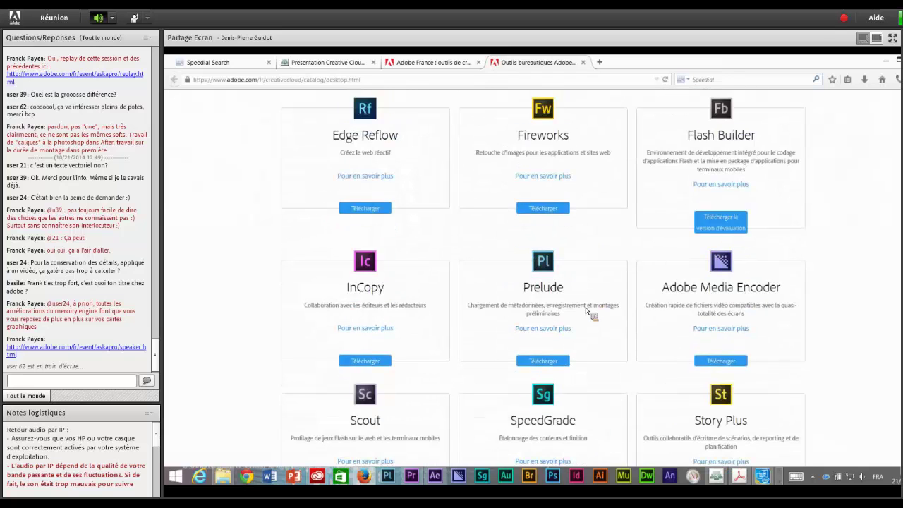
scroll(585, 310, up, 5)
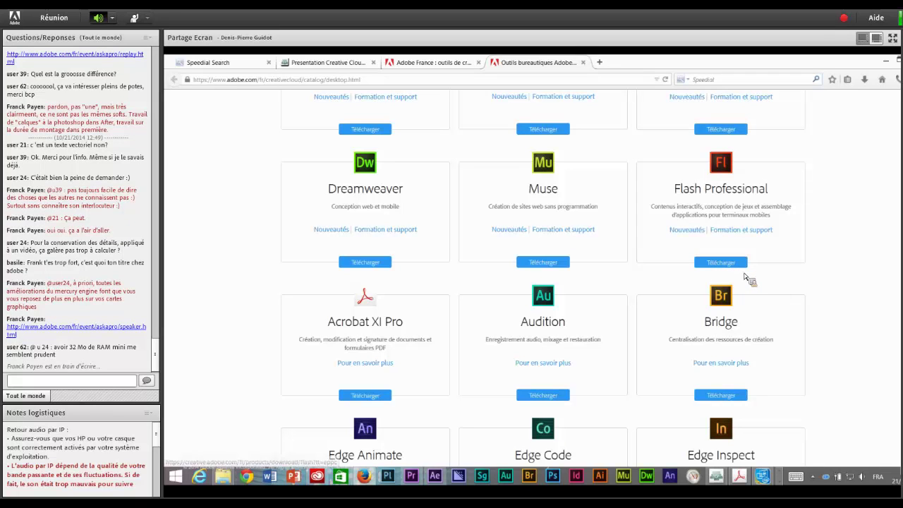
scroll(748, 293, down, 3)
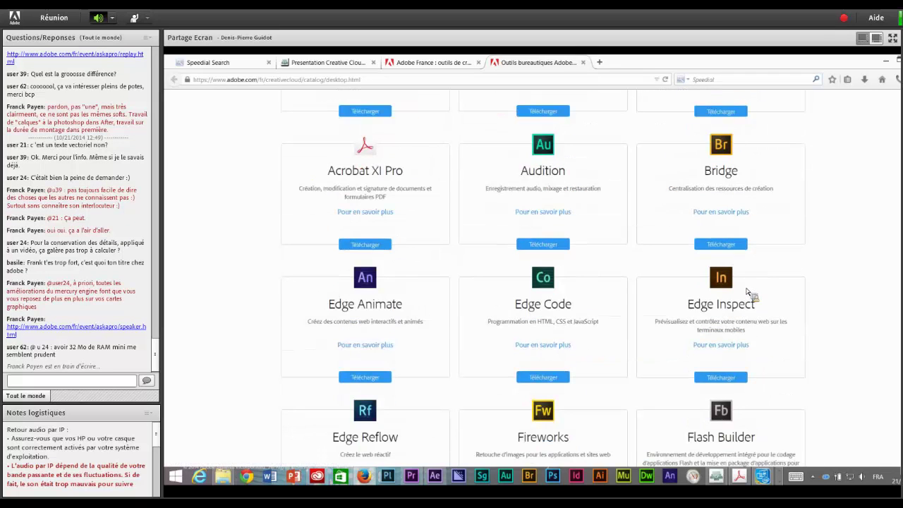
scroll(748, 293, up, 1)
scroll(748, 293, up, 3)
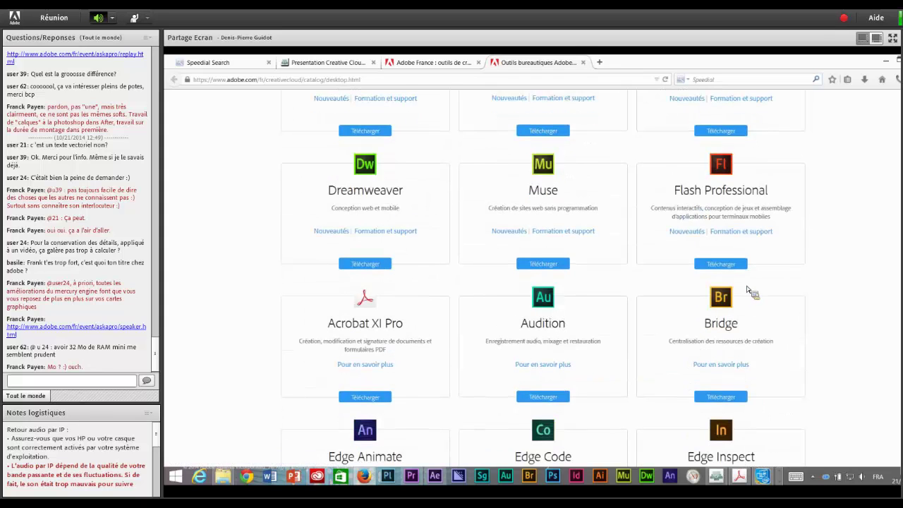
scroll(726, 239, up, 3)
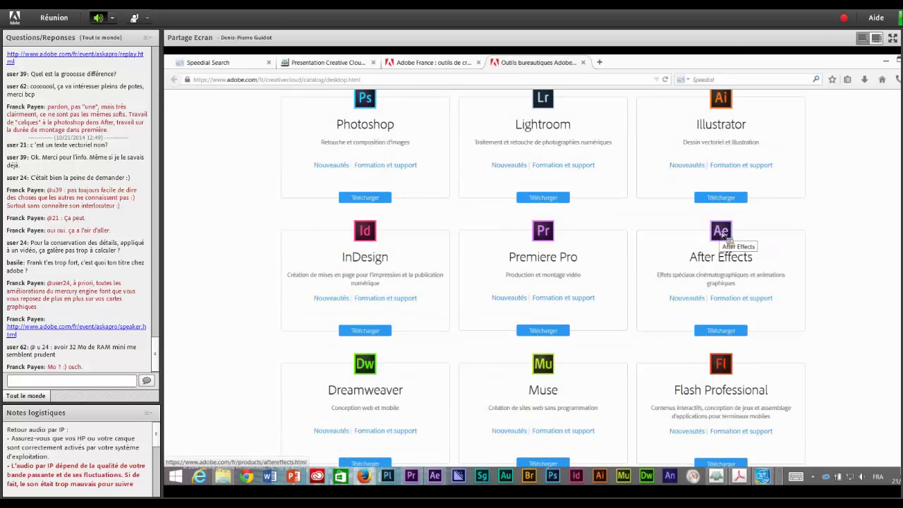
right_click(732, 240)
Open the After Effects CC product page in a new tab and scroll through it
click(734, 238)
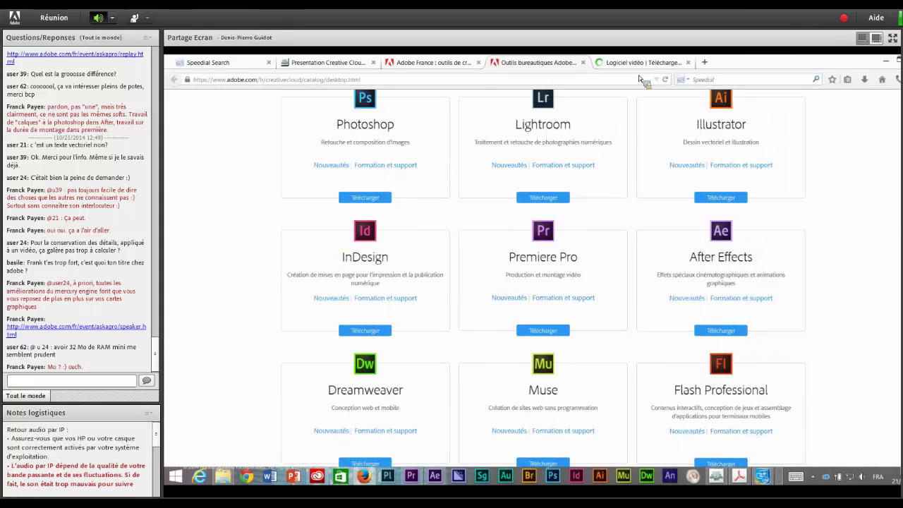
click(638, 63)
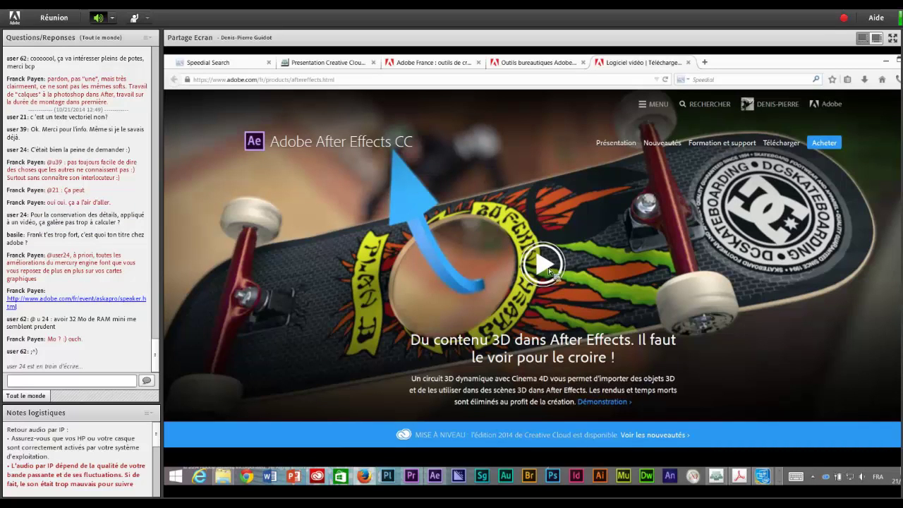
scroll(550, 272, down, 1)
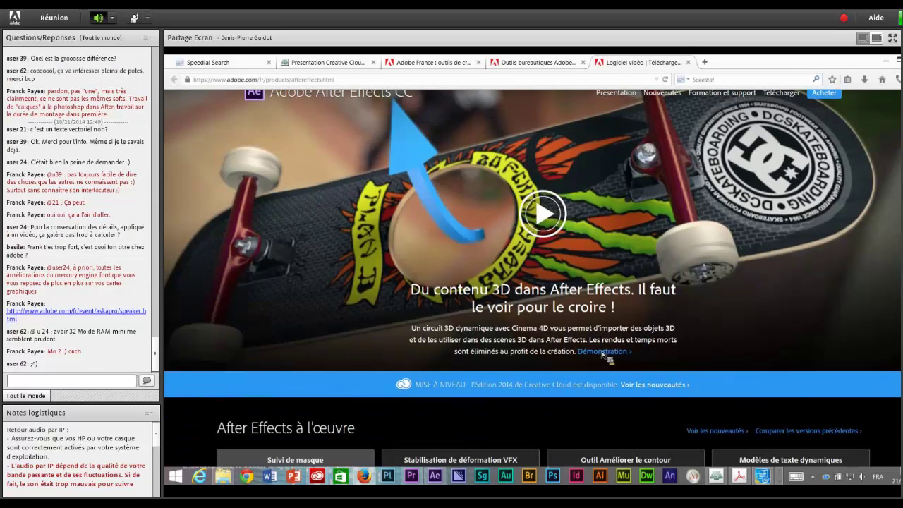
scroll(528, 325, down, 1)
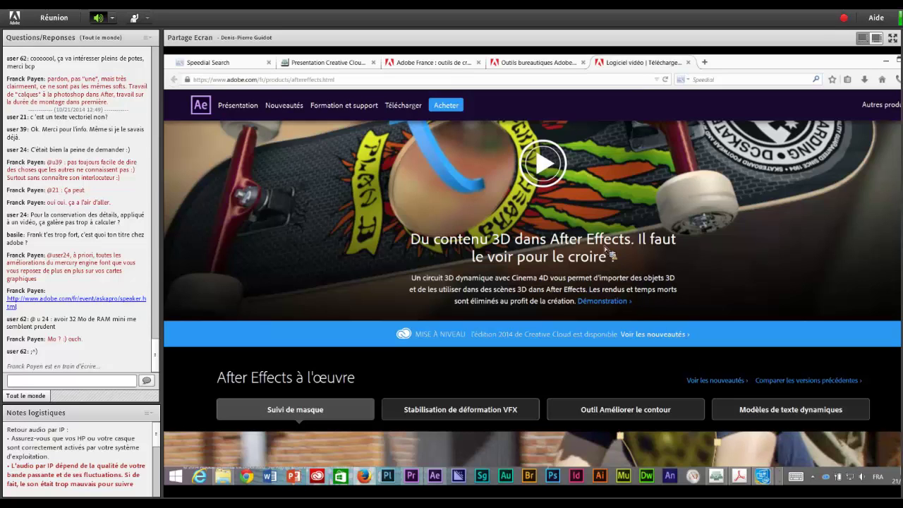
scroll(607, 250, up, 1)
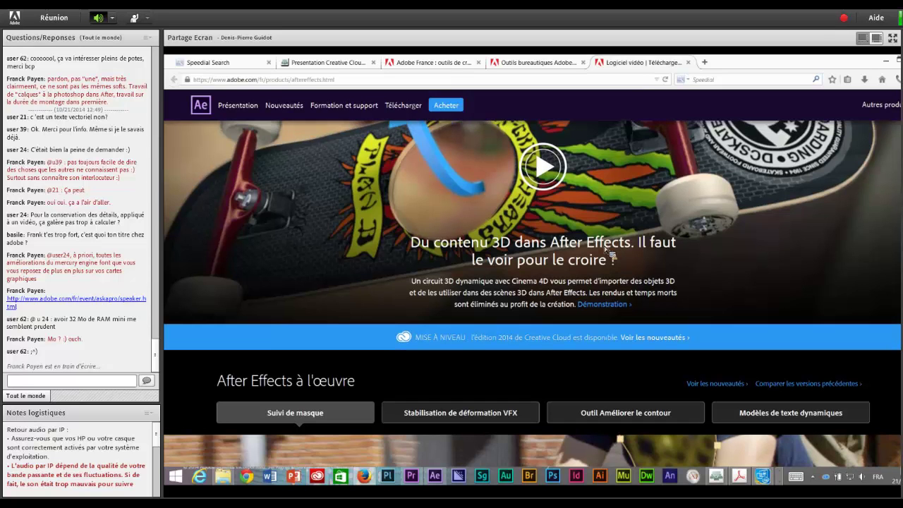
scroll(606, 248, up, 3)
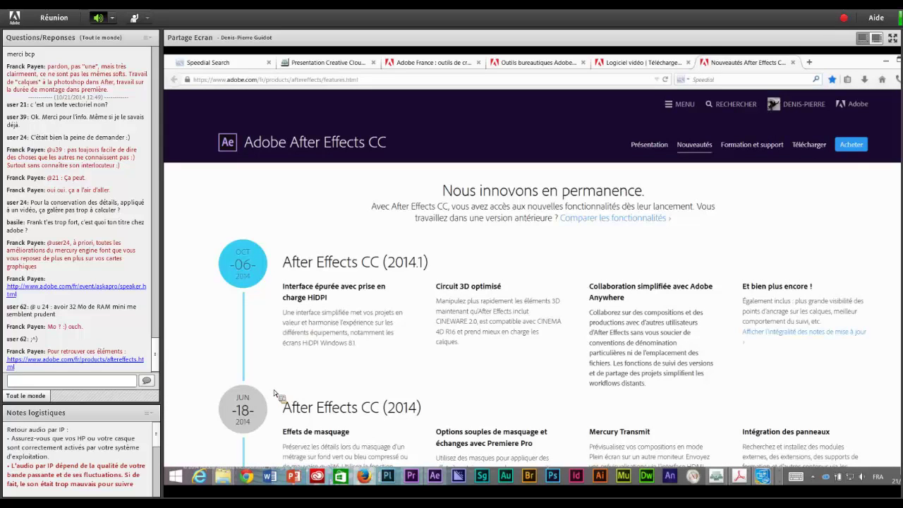
Scroll the Nouveautés timeline through CC (12,2) and (12,1), then right-click the comparison link
scroll(357, 373, down, 2)
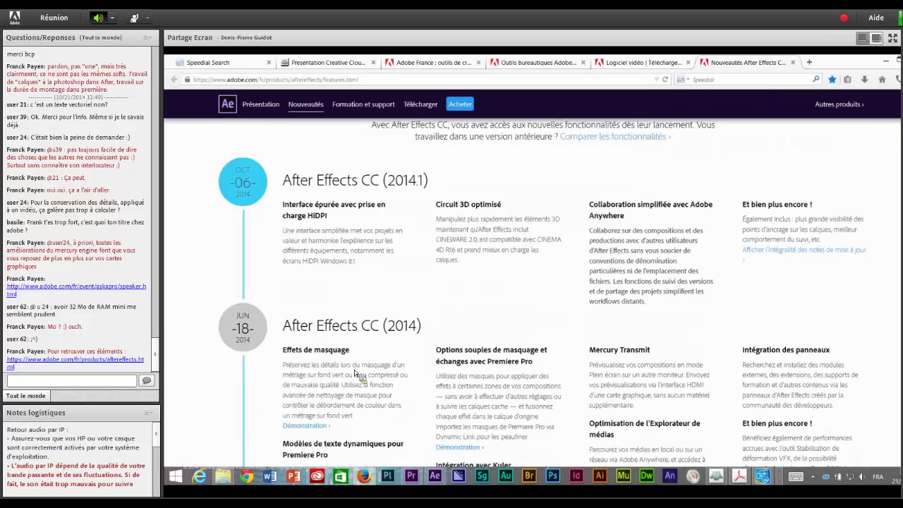
scroll(357, 373, down, 1)
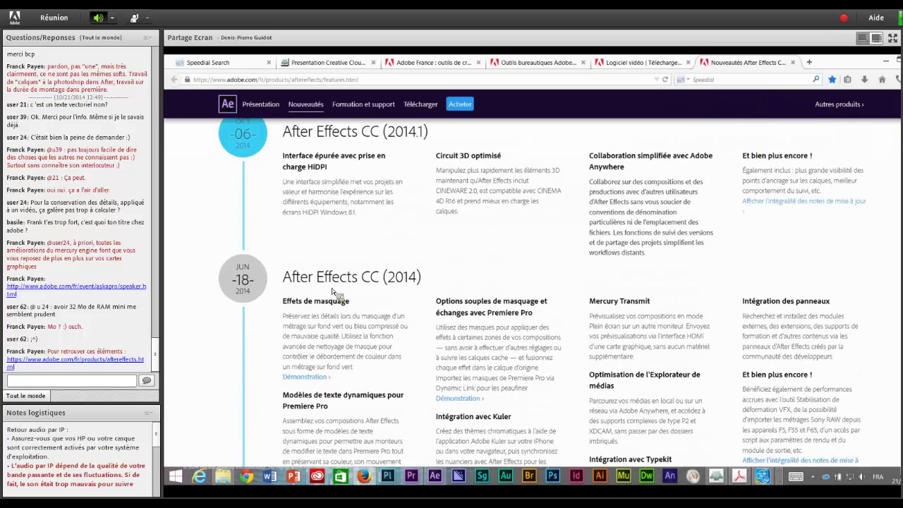
scroll(332, 290, down, 2)
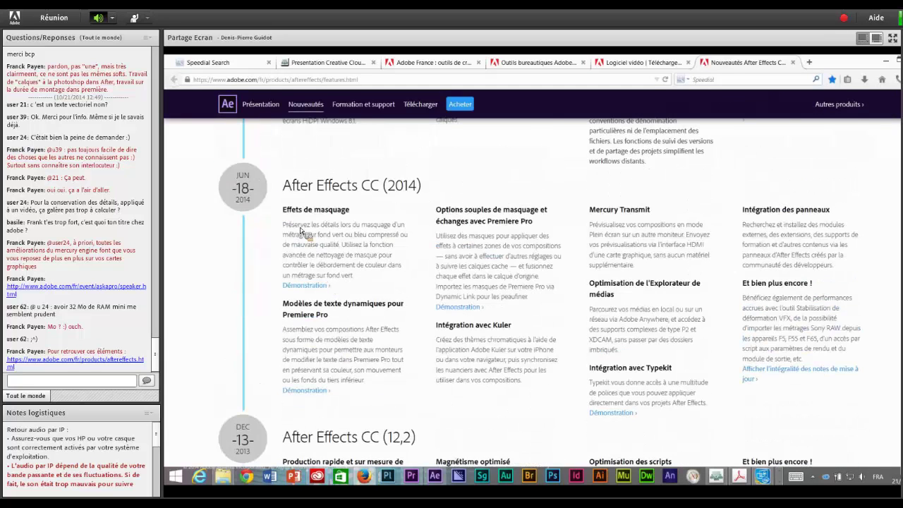
scroll(397, 233, up, 1)
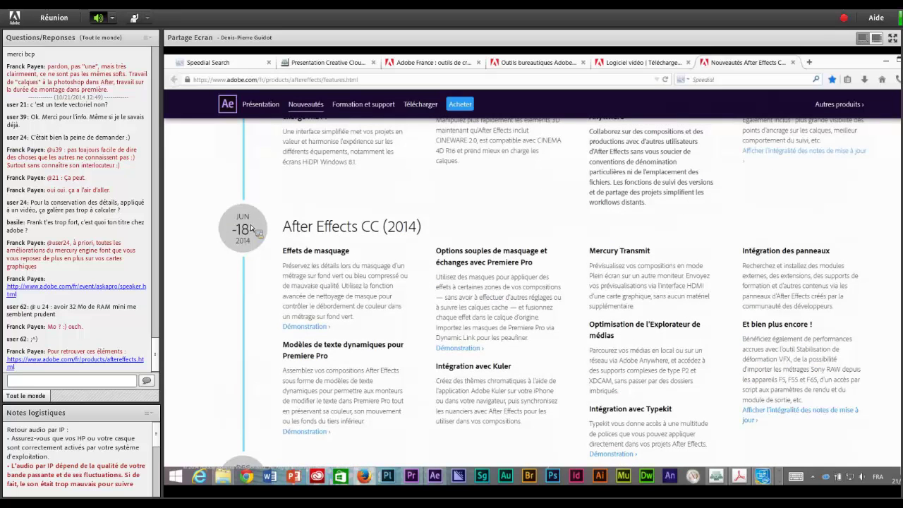
scroll(252, 227, up, 2)
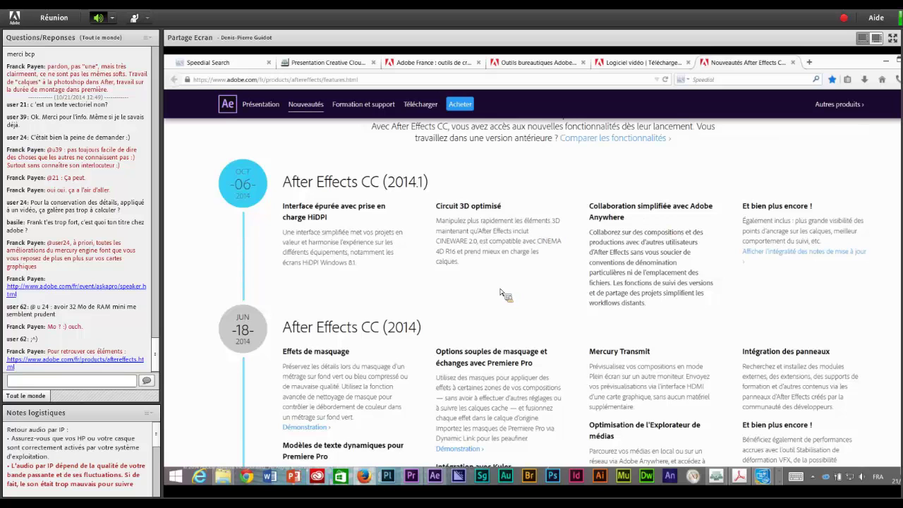
scroll(506, 295, down, 3)
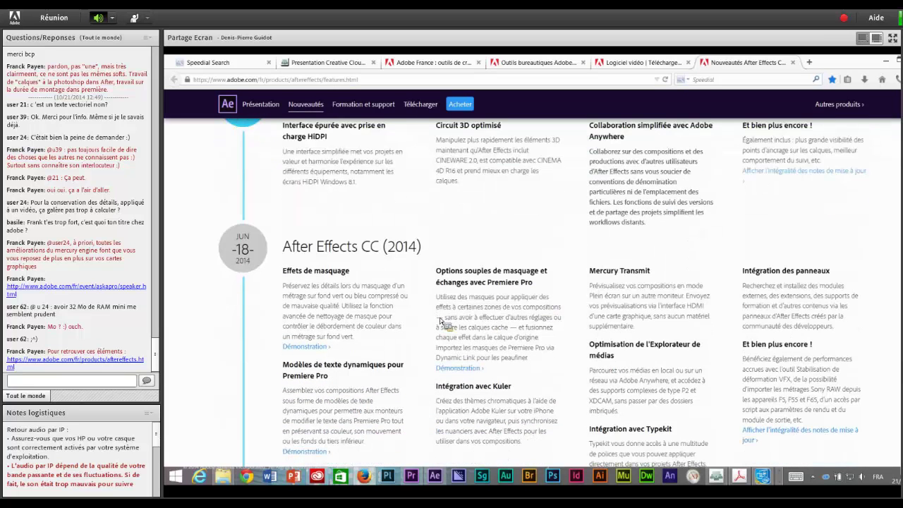
scroll(440, 322, down, 3)
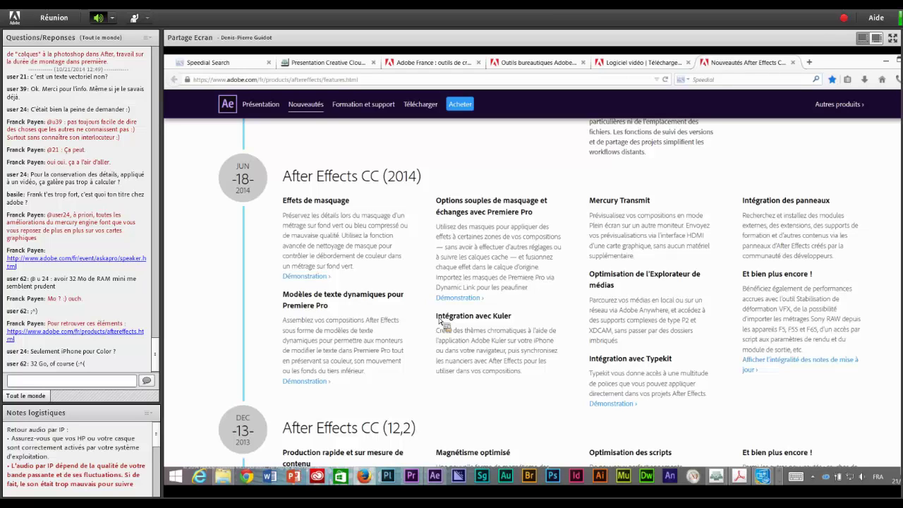
scroll(442, 321, down, 2)
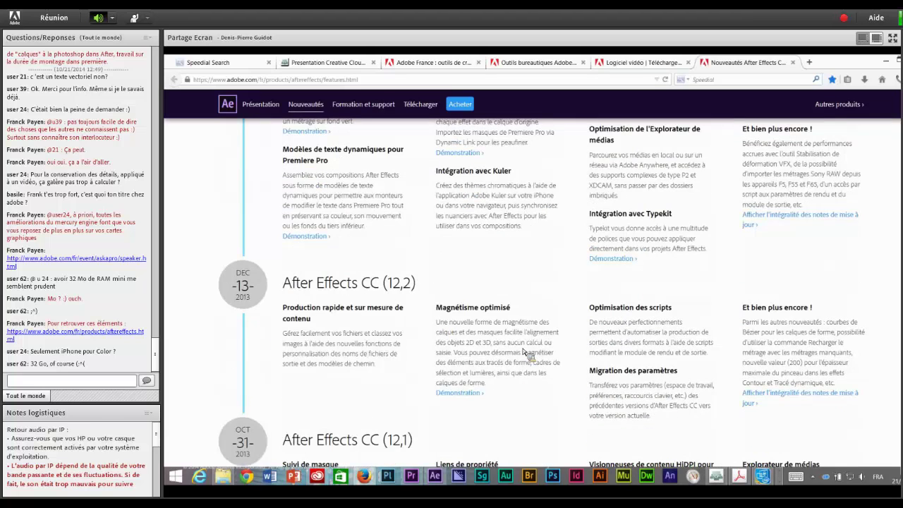
scroll(526, 332, down, 2)
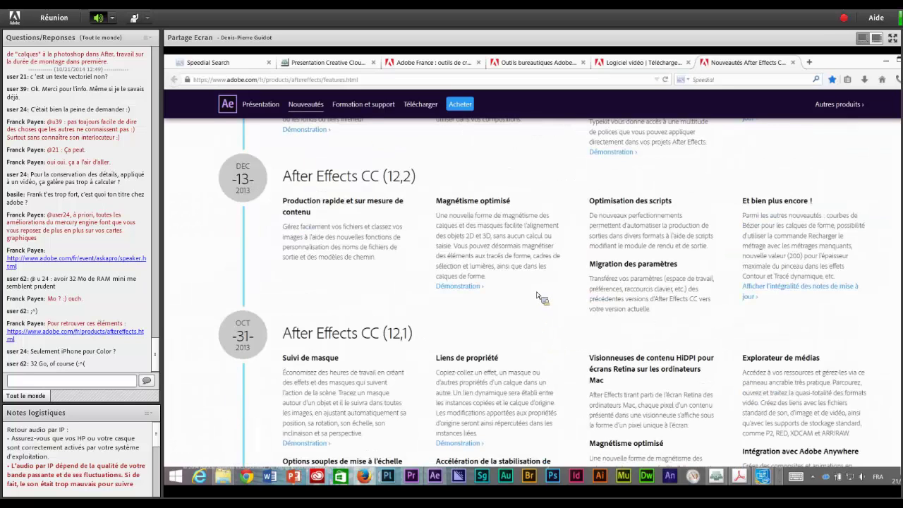
scroll(540, 297, down, 2)
scroll(540, 297, up, 5)
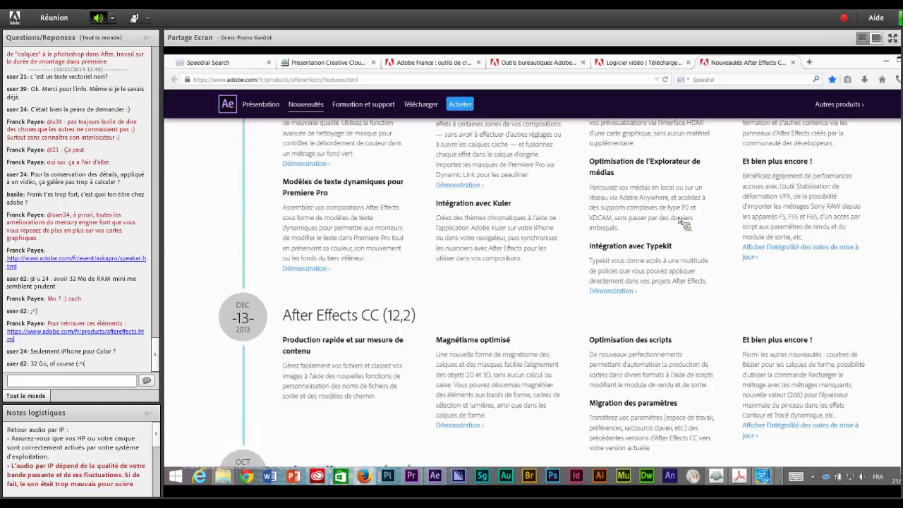
scroll(600, 227, up, 10)
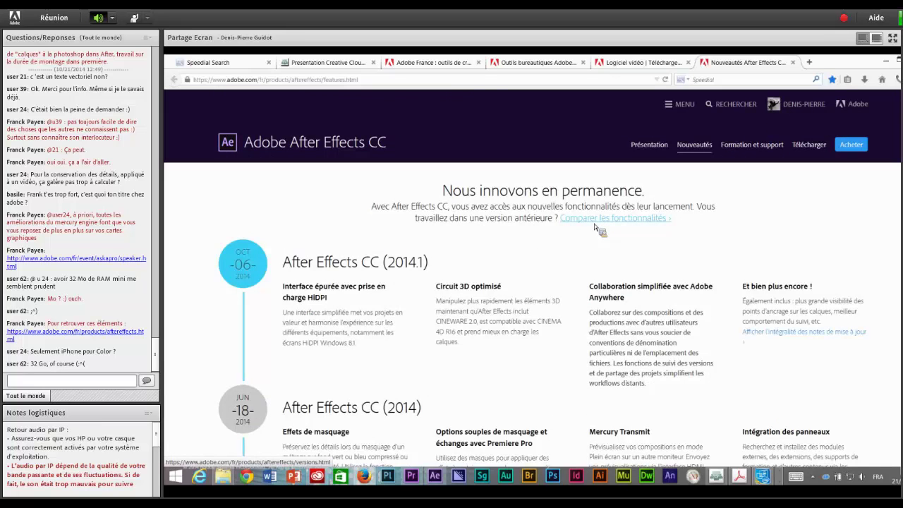
right_click(594, 223)
Open Comparer les fonctionnalités in a new tab and scroll the CC versus CS6–CS3 feature table
click(613, 231)
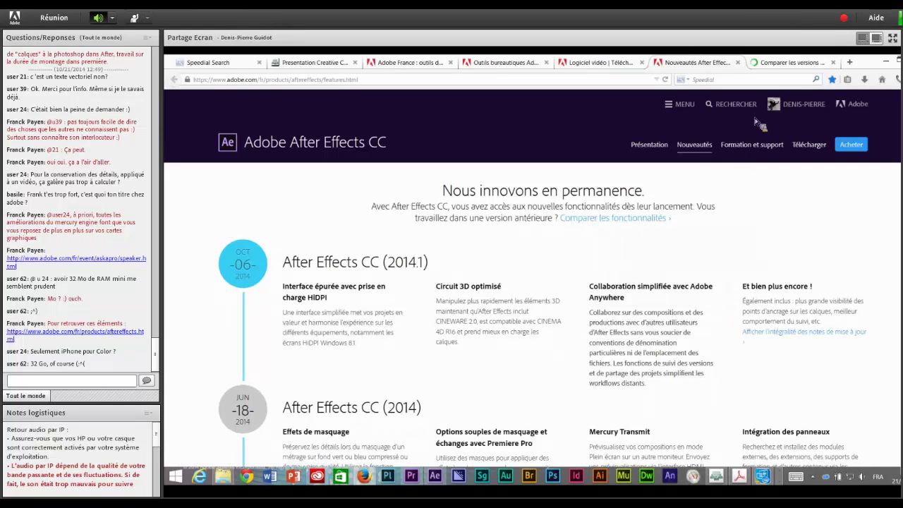
click(791, 63)
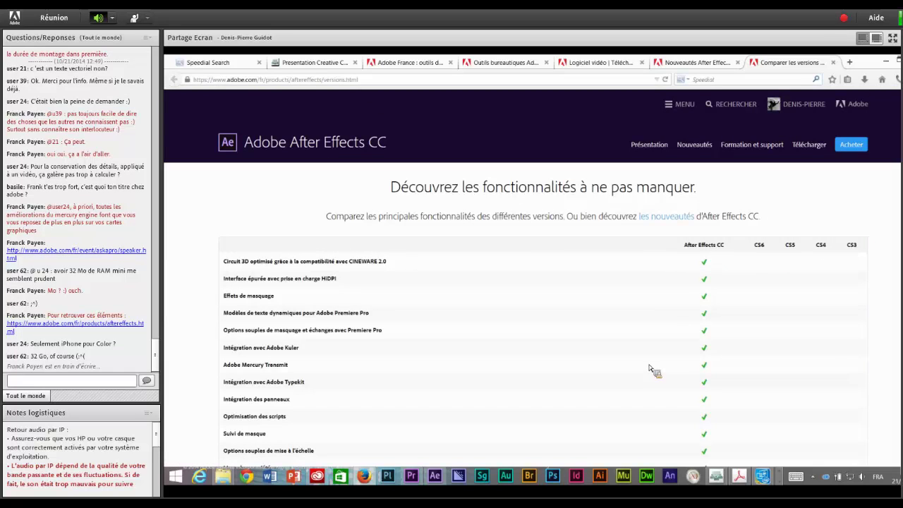
scroll(651, 368, down, 1)
scroll(650, 369, down, 5)
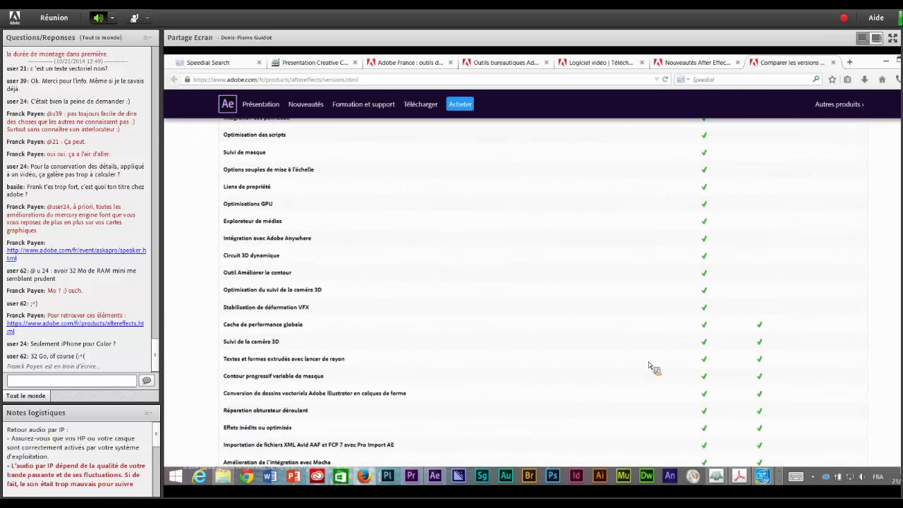
scroll(595, 245, up, 4)
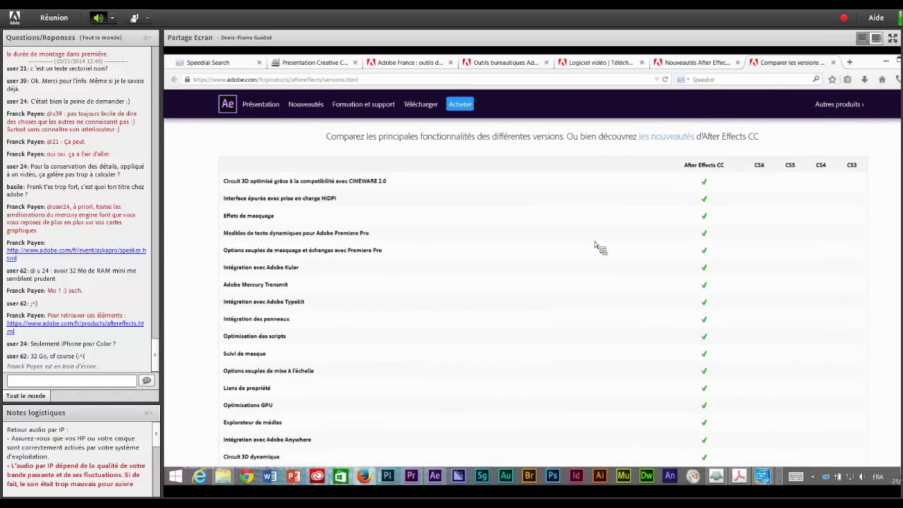
scroll(585, 261, down, 2)
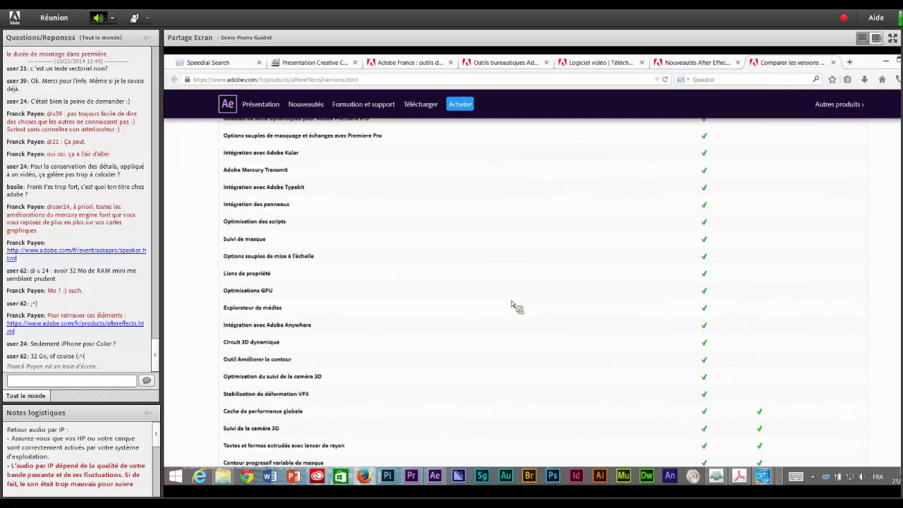
scroll(388, 276, down, 1)
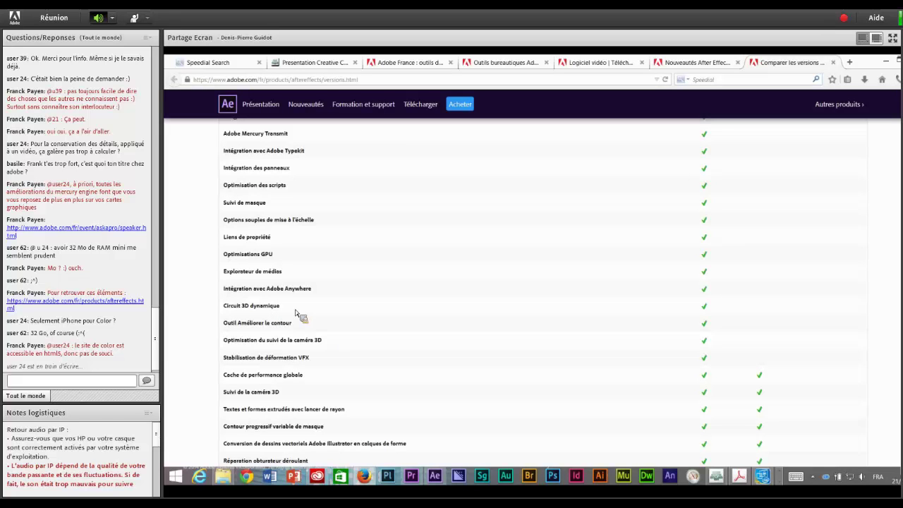
scroll(296, 314, down, 4)
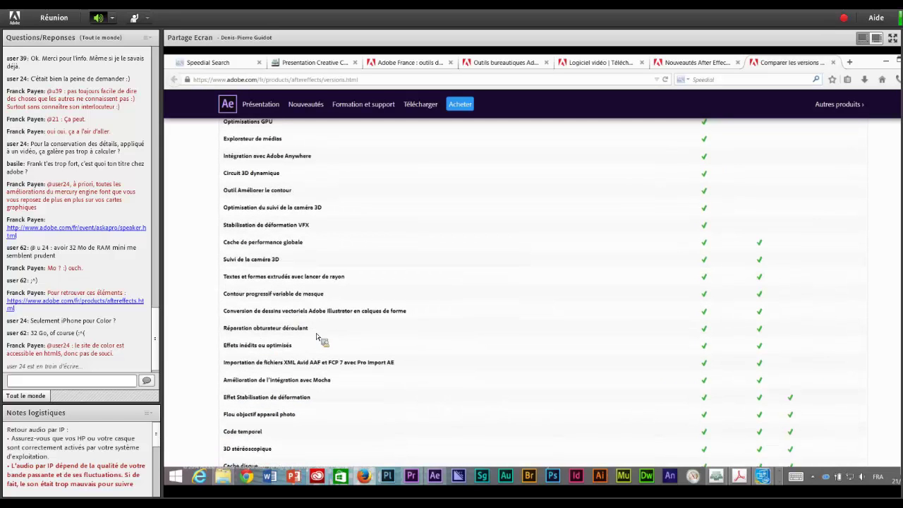
scroll(317, 337, down, 1)
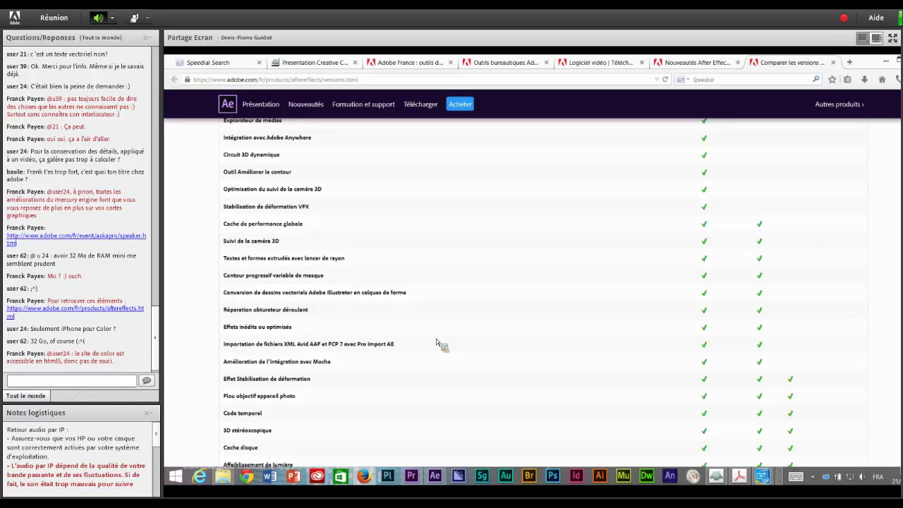
scroll(436, 339, up, 10)
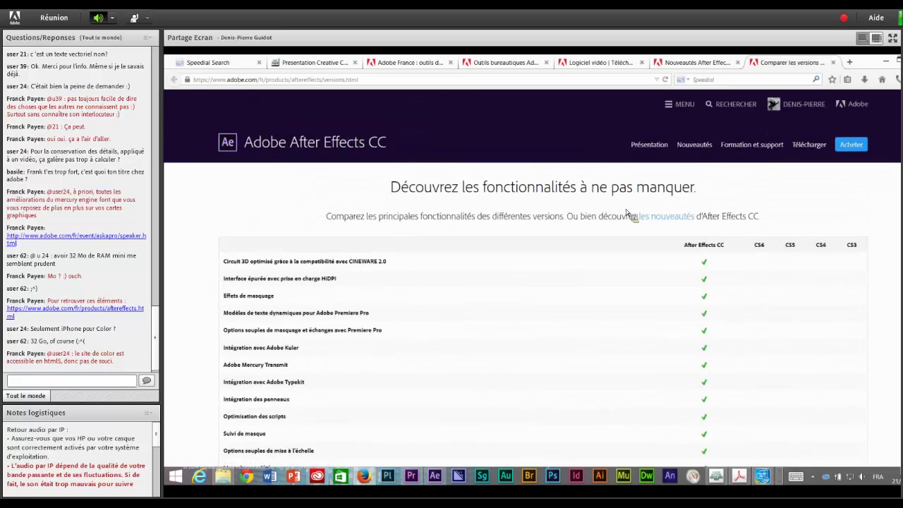
From the Nouveautés page, open the Effets de masquage demonstration in a new tab
click(713, 65)
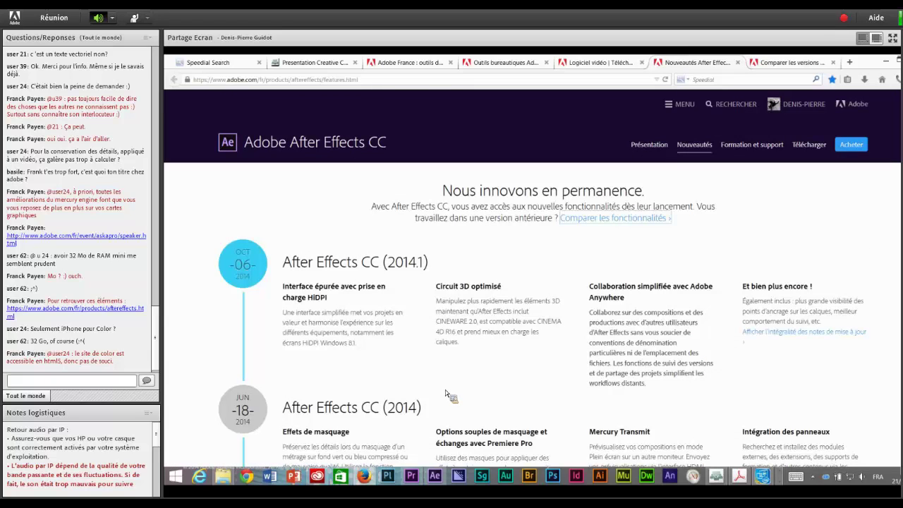
scroll(446, 396, down, 3)
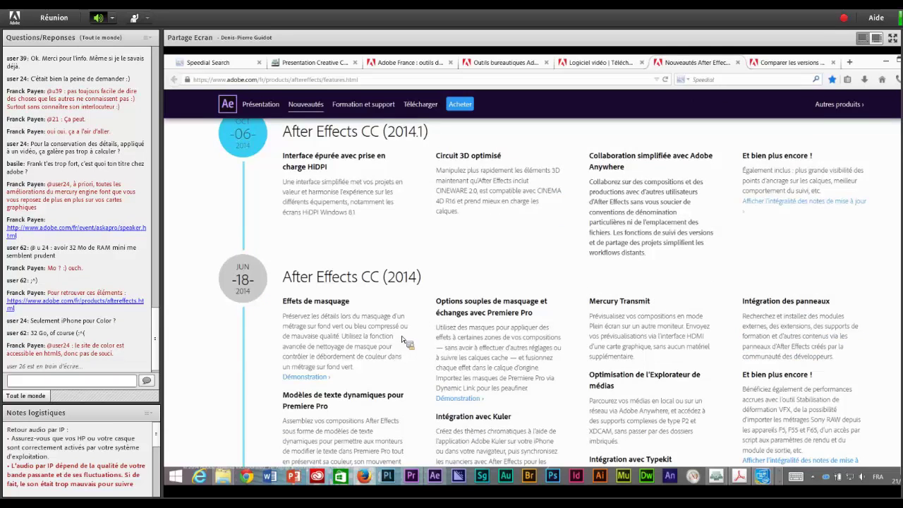
scroll(409, 339, down, 1)
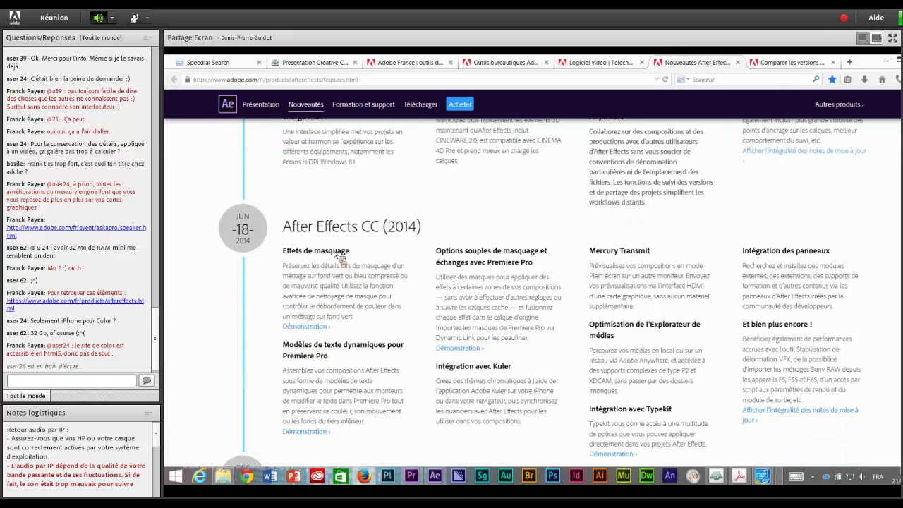
right_click(314, 332)
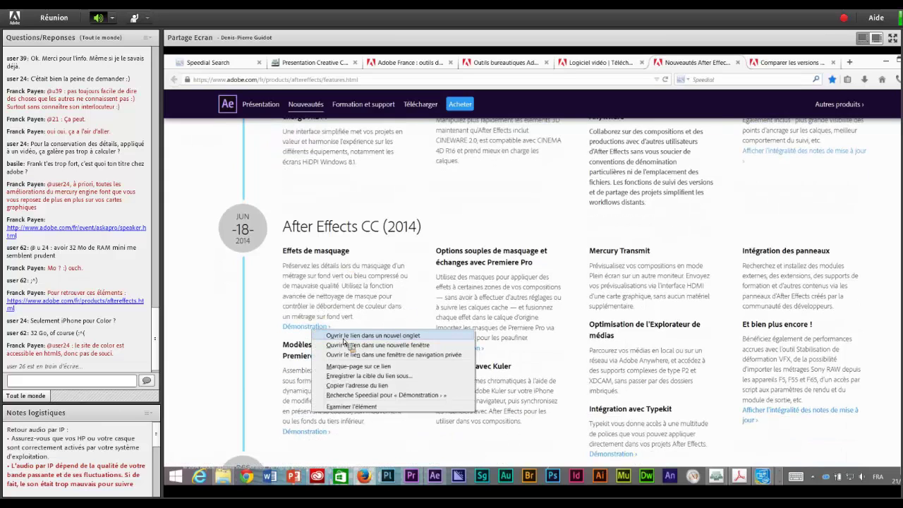
click(343, 337)
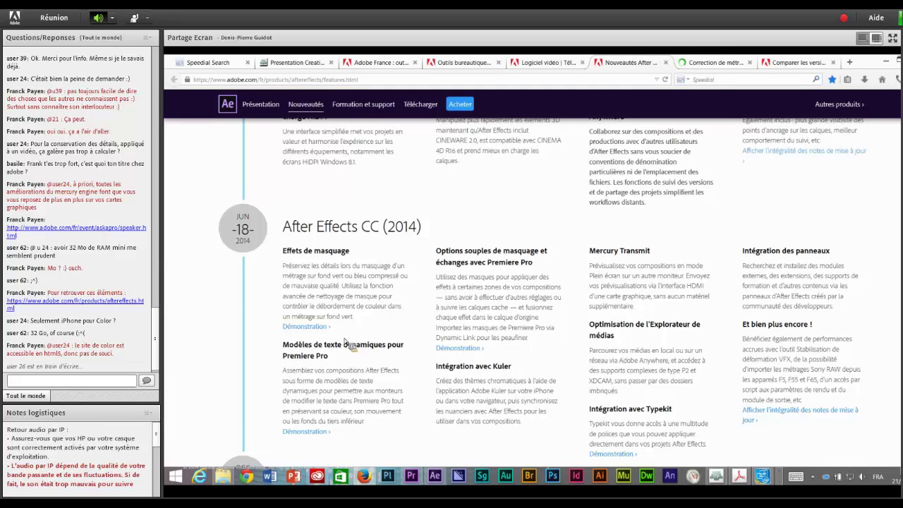
Scroll through the green-screen correction tutorial in the Correction de métrages tab
click(720, 63)
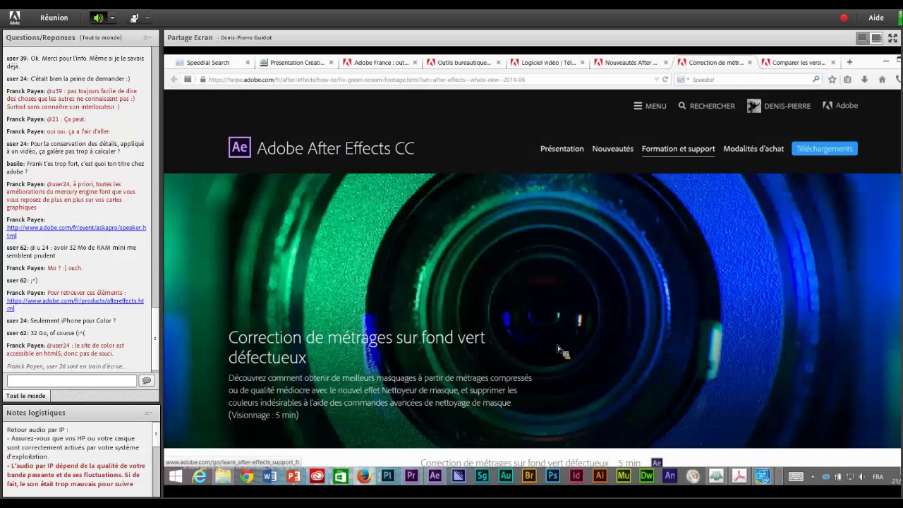
scroll(559, 339, down, 3)
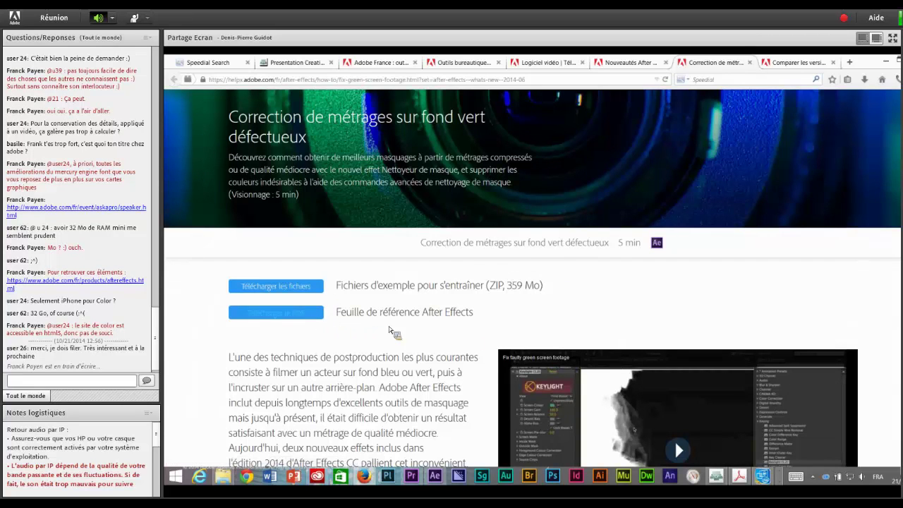
scroll(642, 291, down, 3)
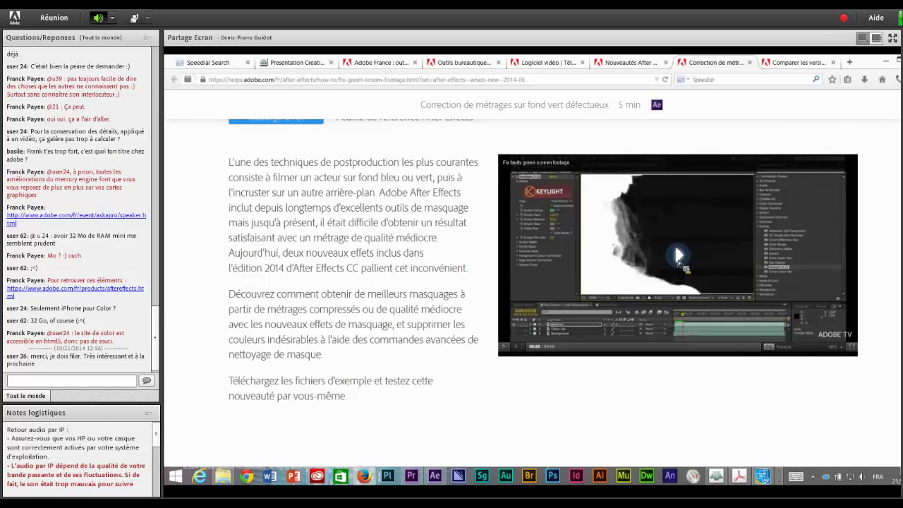
scroll(678, 261, up, 10)
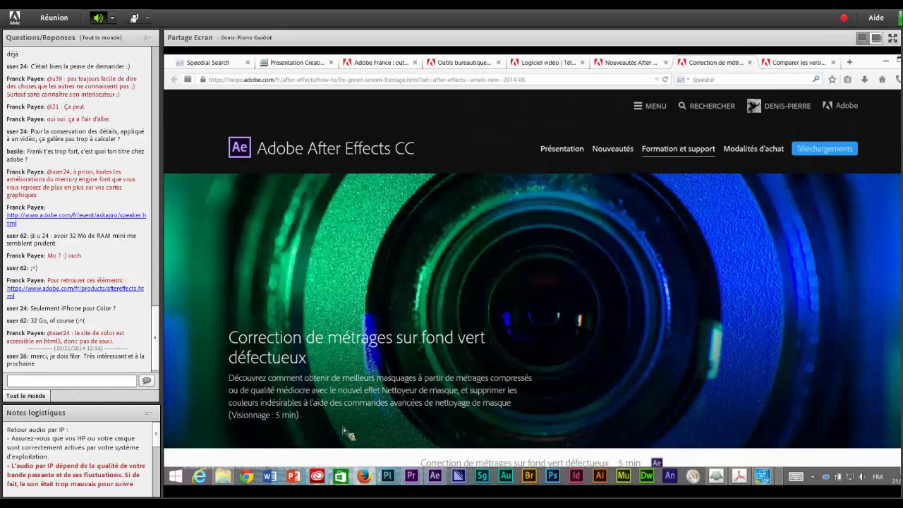
Back on Nouveautés, open the Modèles de texte dynamiques demonstration in a new tab
key(ctrl+shift+Tab)
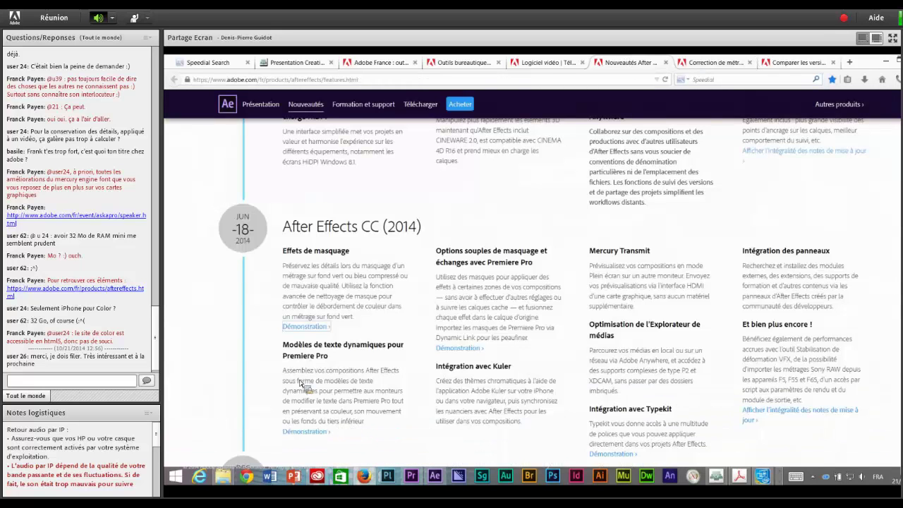
right_click(317, 435)
click(382, 355)
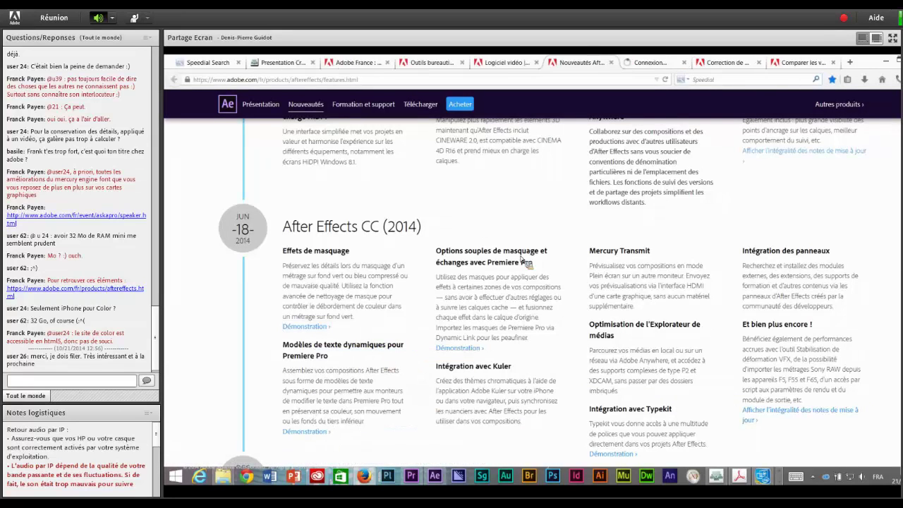
Scroll through the Création de modèles text-template tutorial, then return to the desktop apps catalog tab
click(635, 62)
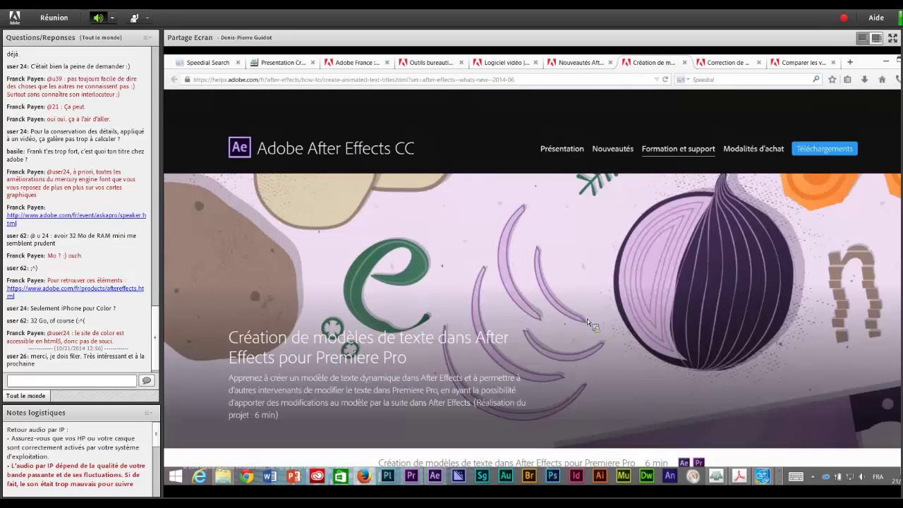
scroll(587, 318, down, 3)
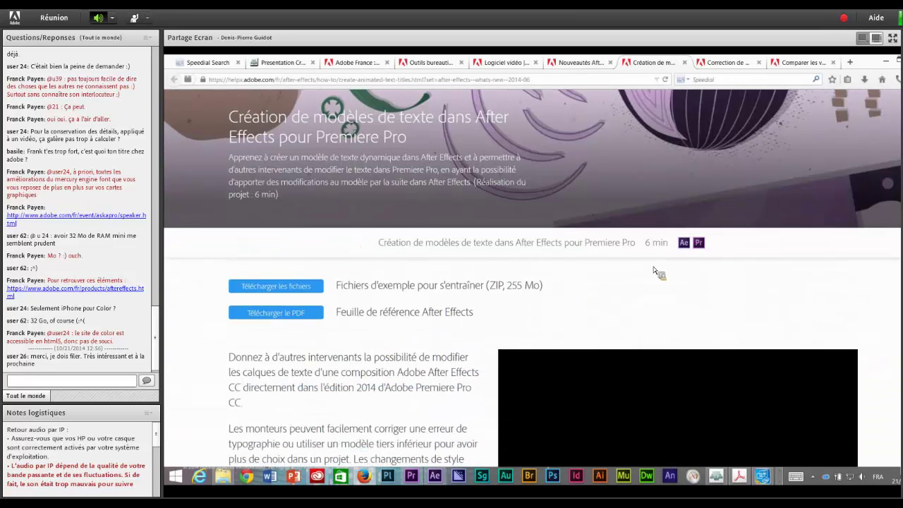
scroll(653, 267, down, 1)
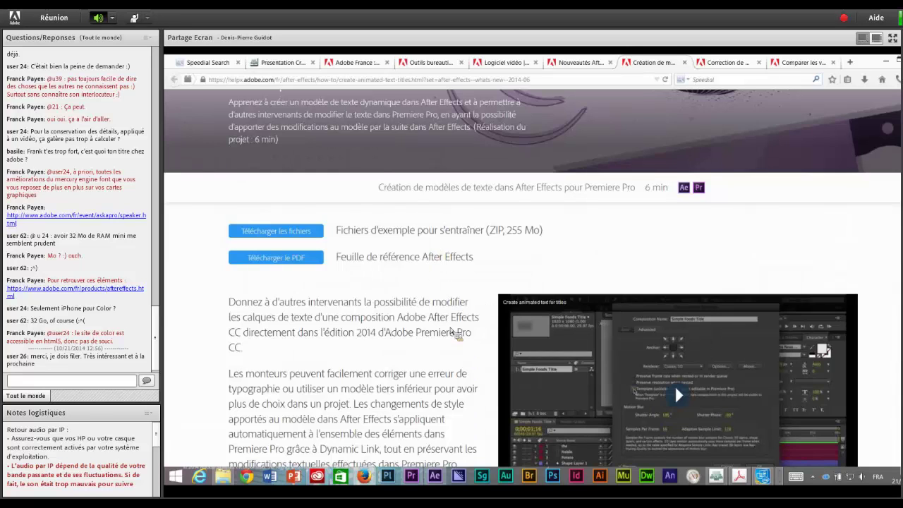
scroll(466, 359, down, 3)
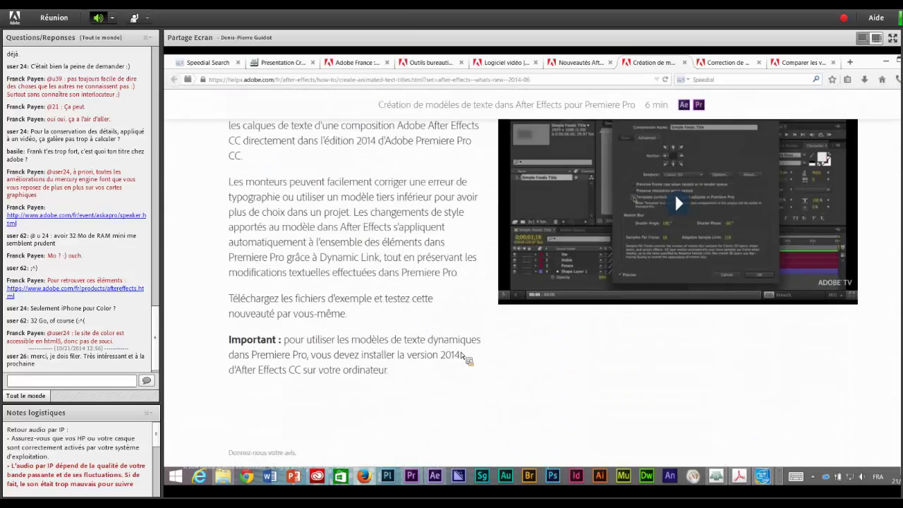
scroll(462, 350, up, 4)
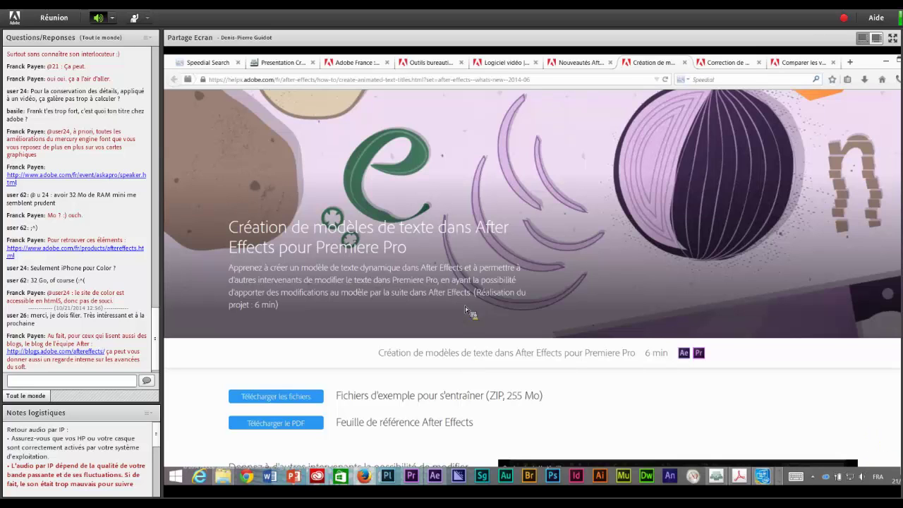
click(435, 65)
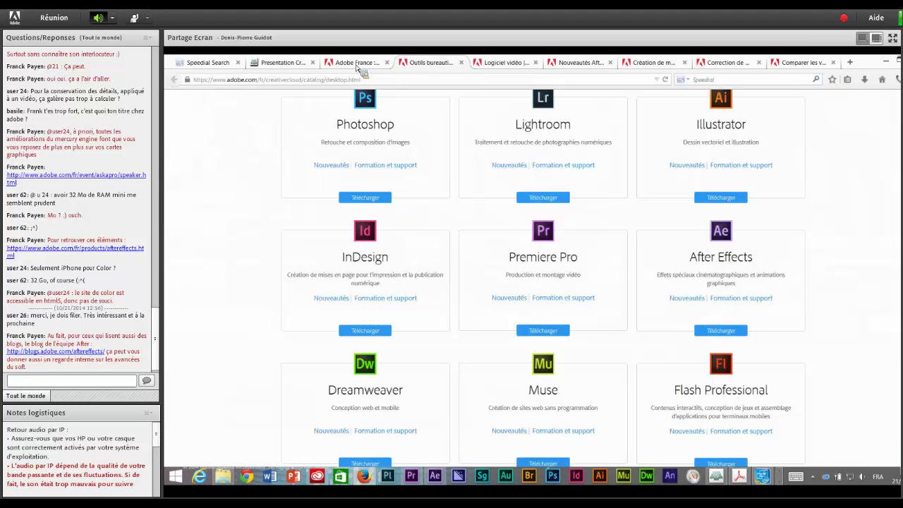
Return to the Adobe France homepage and right-click Extensions in the account menu
key(ctrl+shift+Tab)
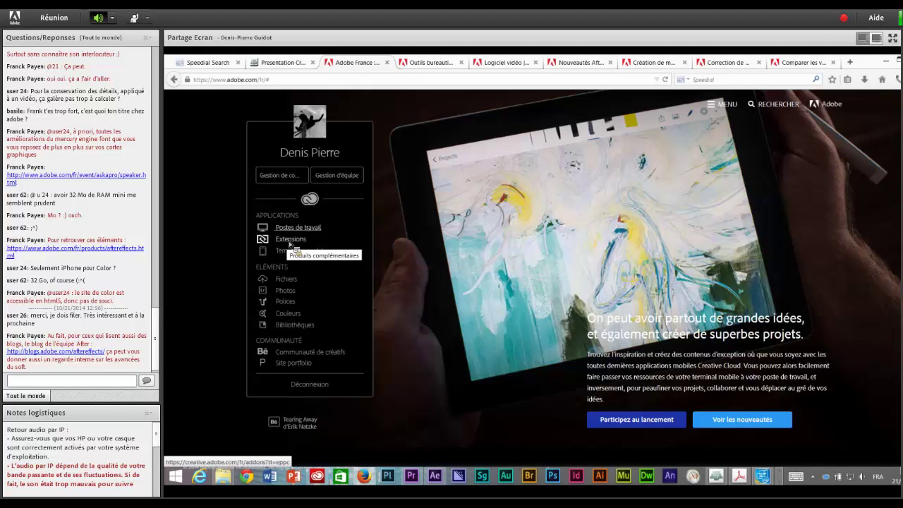
right_click(289, 244)
Open Adobe Add-ons Extensions in a new tab and filter the catalog to After Effects
click(329, 246)
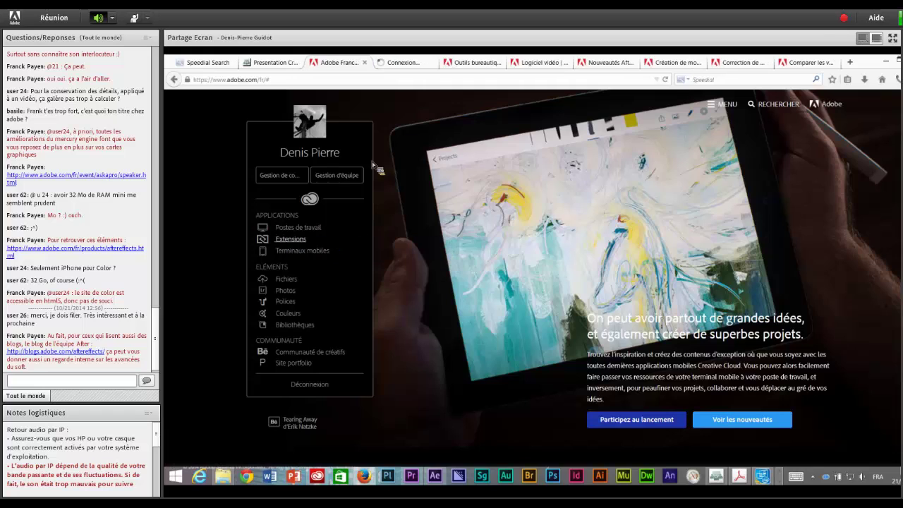
click(416, 64)
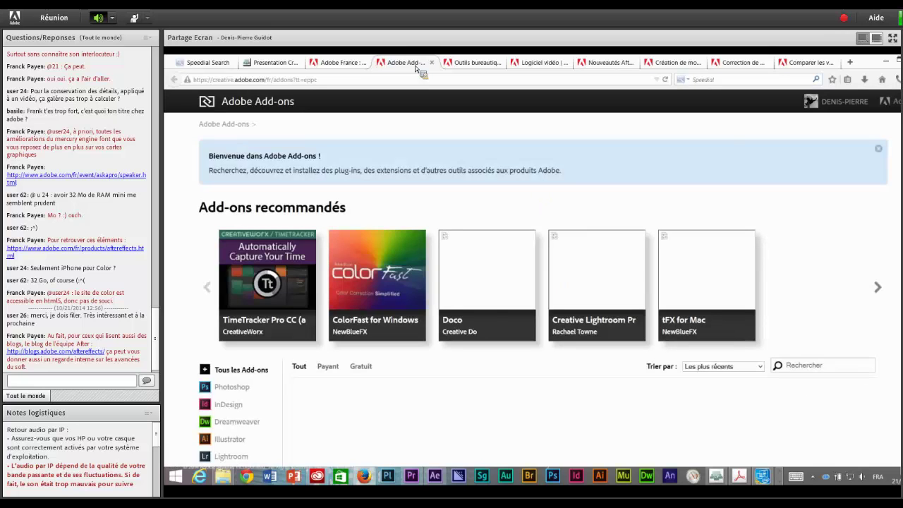
scroll(417, 298, down, 4)
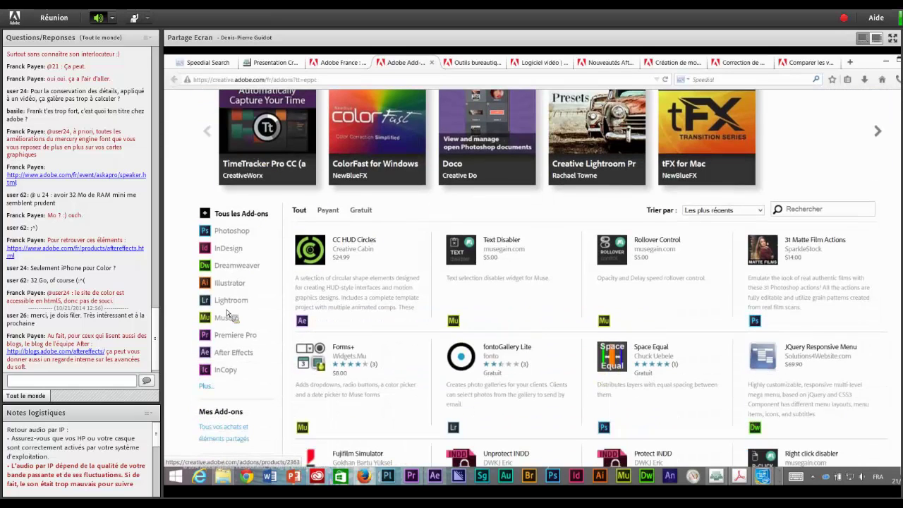
click(236, 352)
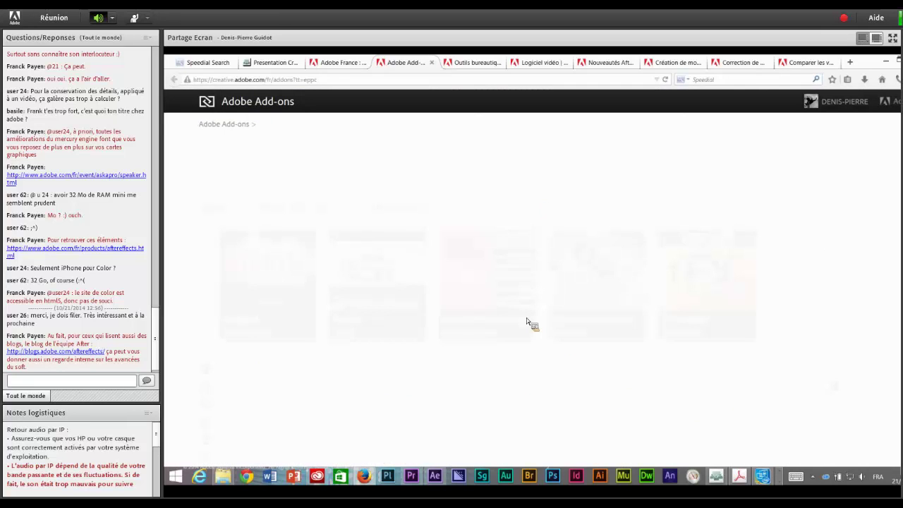
scroll(528, 321, down, 1)
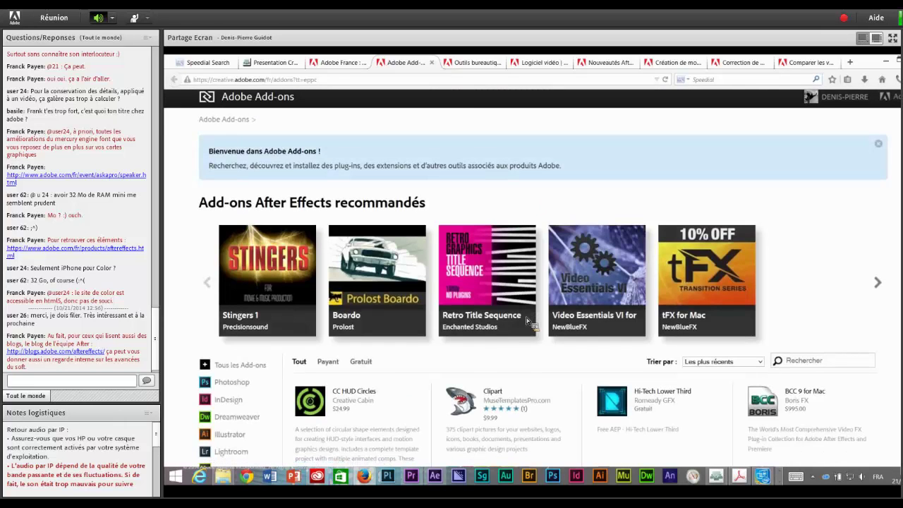
scroll(528, 321, down, 1)
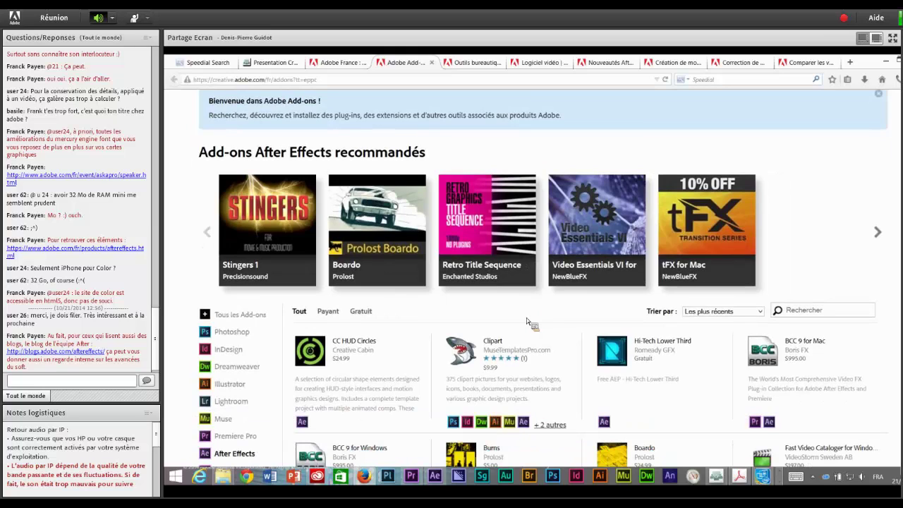
scroll(528, 323, down, 2)
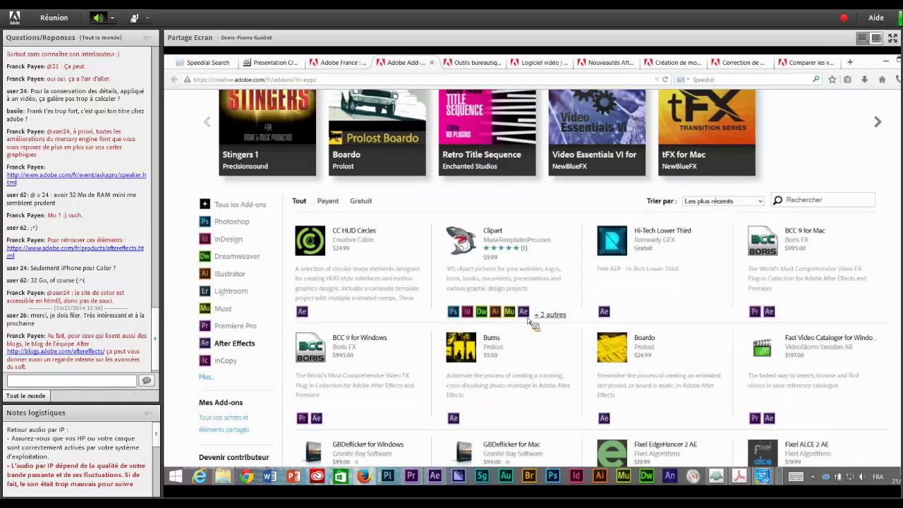
Try the Gratuit filter, then list only Payant After Effects add-ons such as CC HUD Circles
click(363, 203)
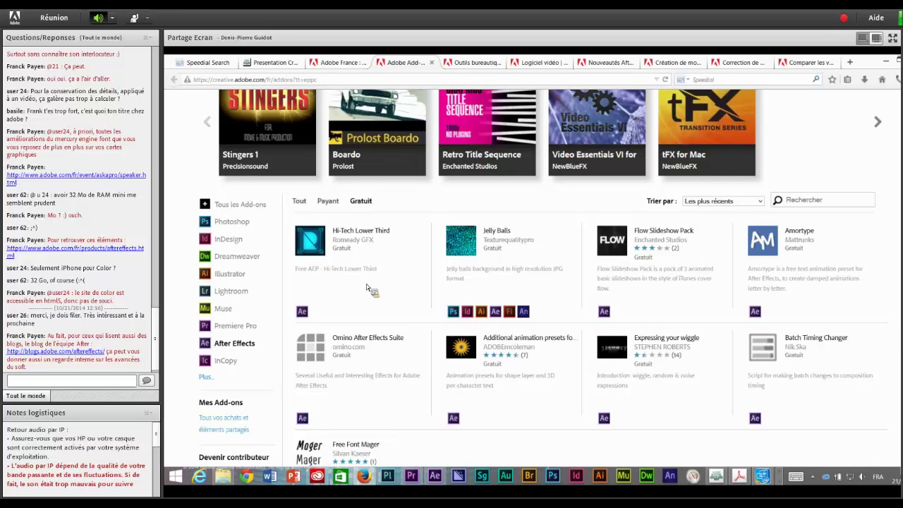
scroll(366, 288, down, 3)
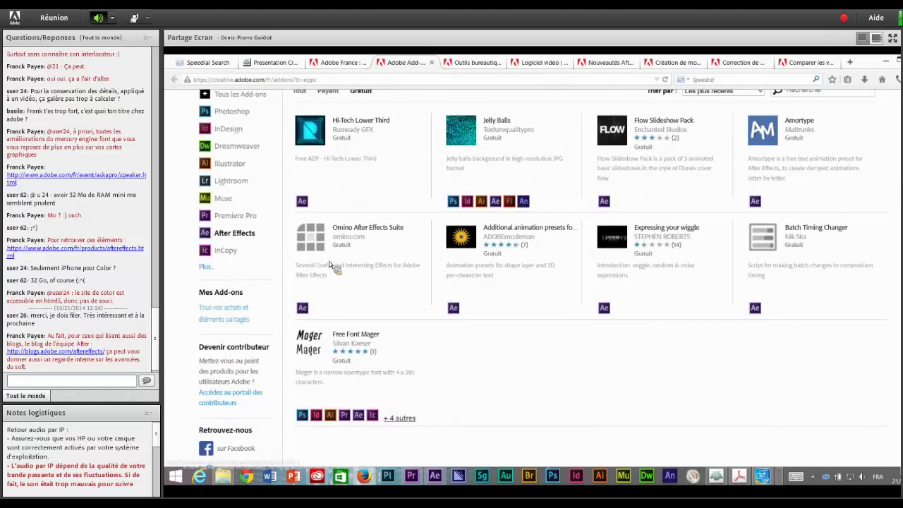
scroll(332, 266, up, 5)
click(328, 256)
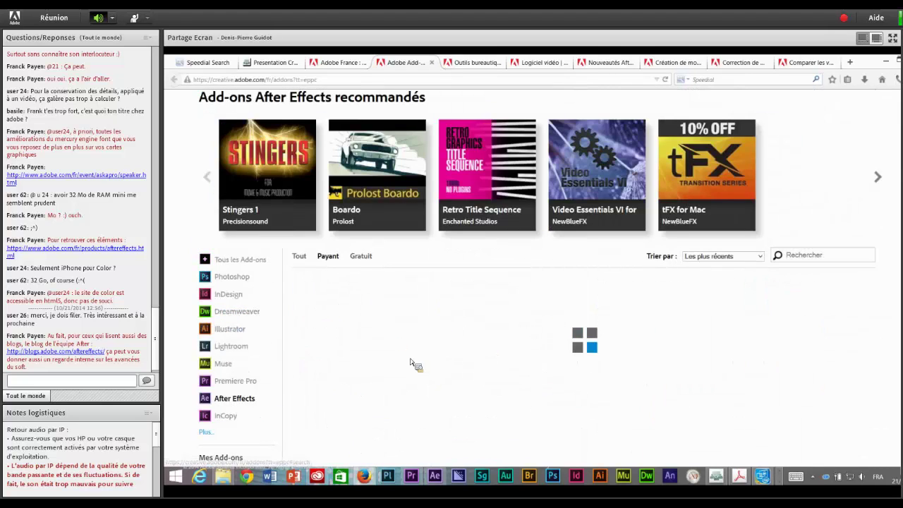
scroll(407, 360, down, 1)
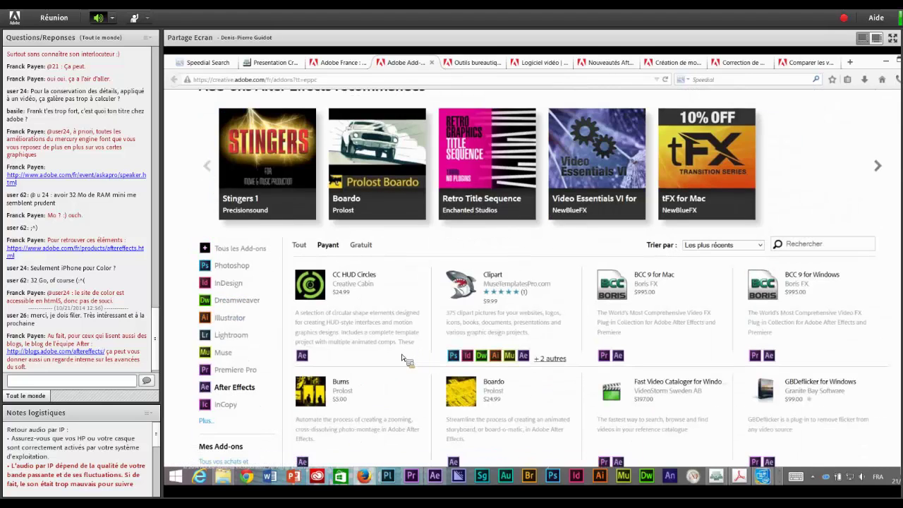
scroll(408, 360, down, 3)
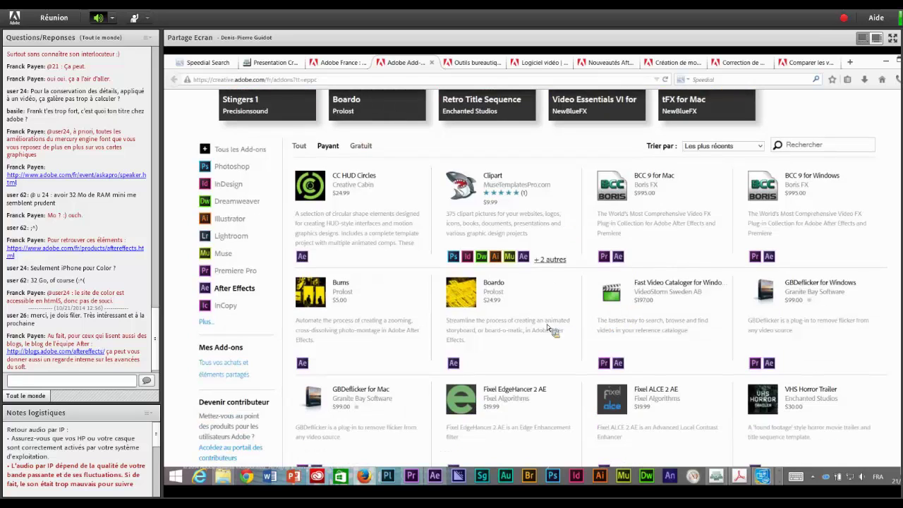
scroll(549, 330, down, 2)
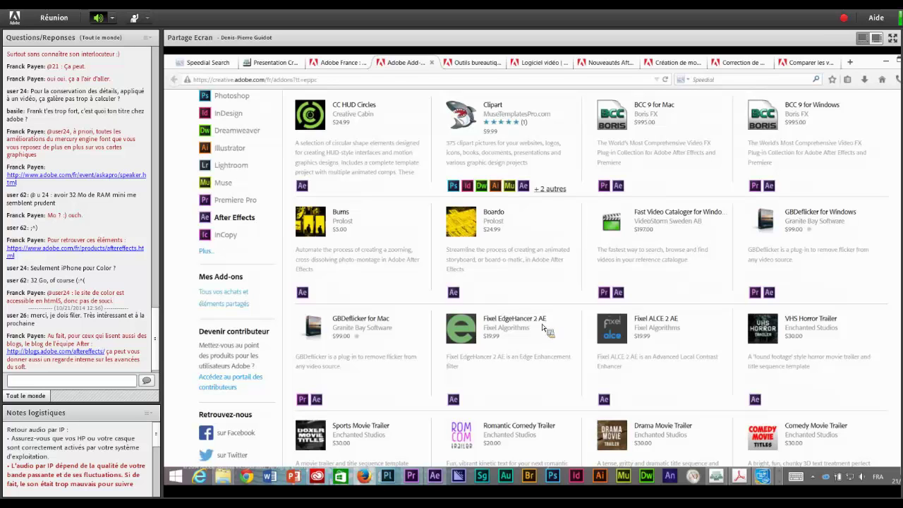
scroll(336, 251, up, 3)
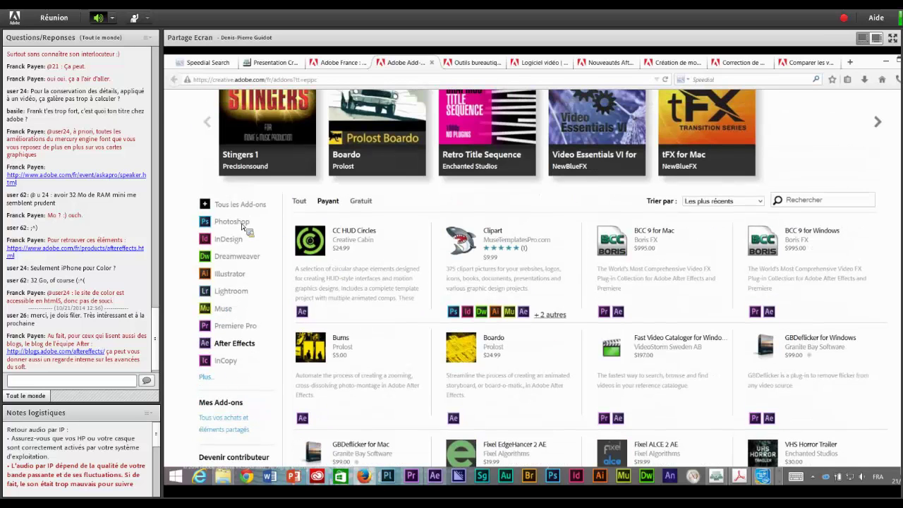
Filter the add-ons to Photoshop and search for 'baril', returning 11 results
click(243, 224)
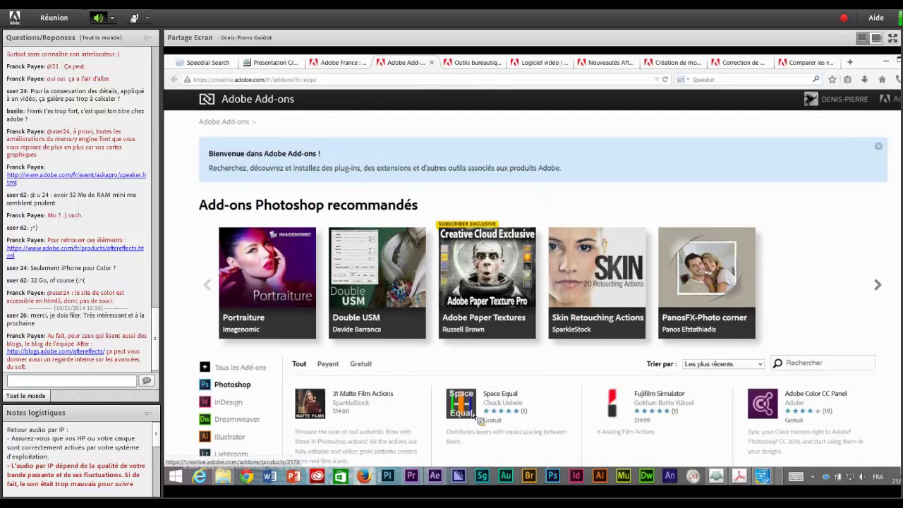
scroll(476, 422, down, 4)
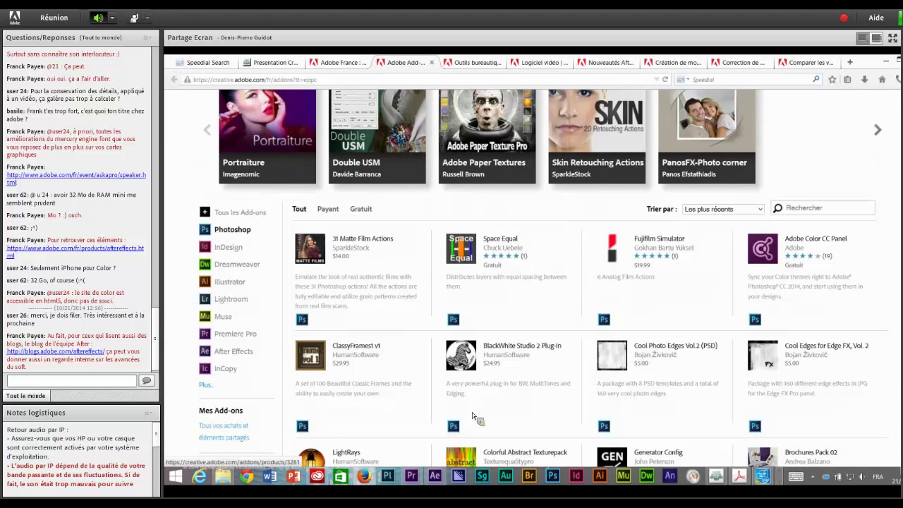
scroll(474, 416, down, 1)
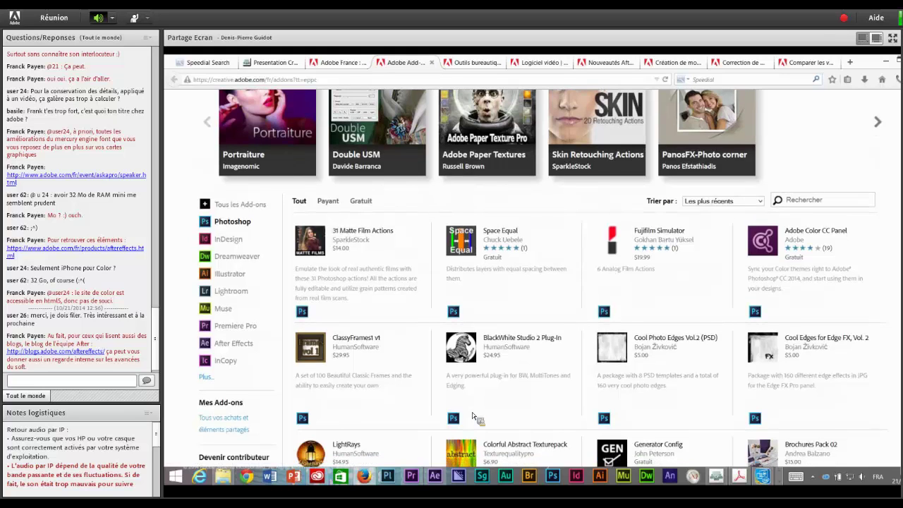
click(824, 202)
text(baril)
key(Return)
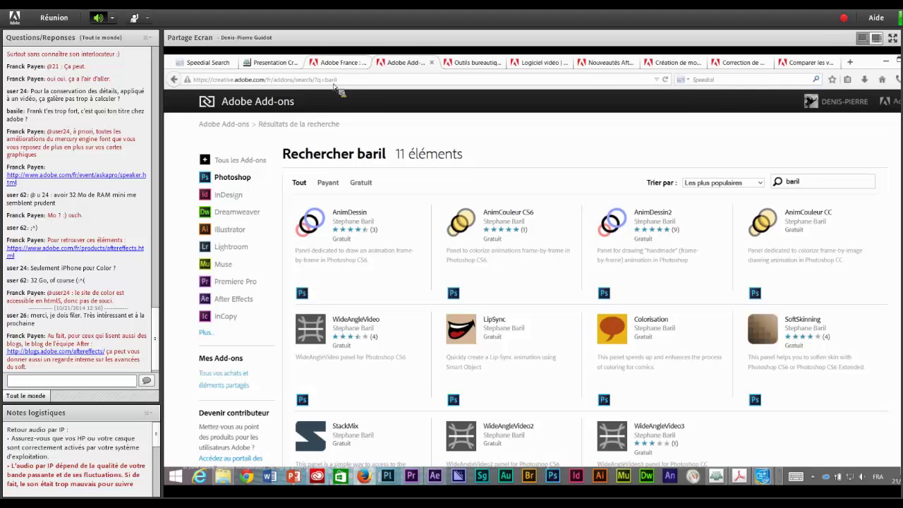
From the Adobe France homepage, open Terminaux mobiles in a new tab and view it
click(339, 62)
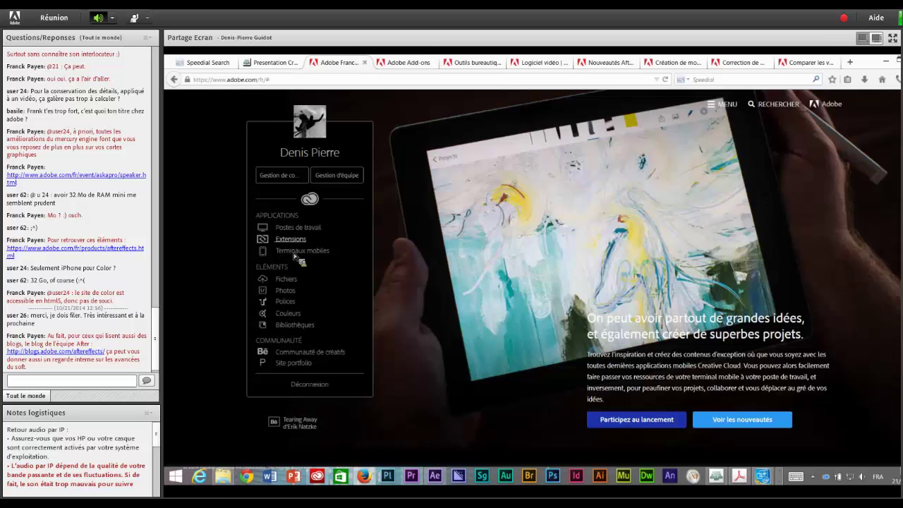
right_click(331, 264)
click(333, 261)
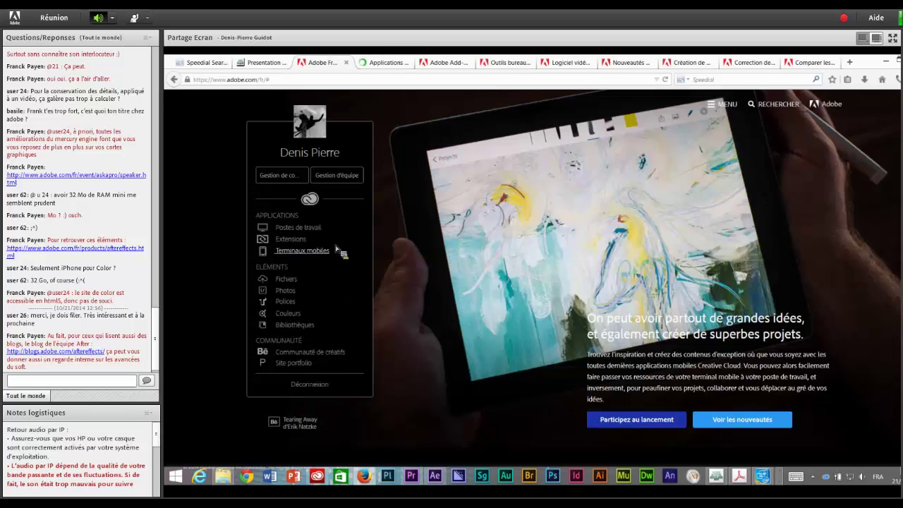
click(389, 62)
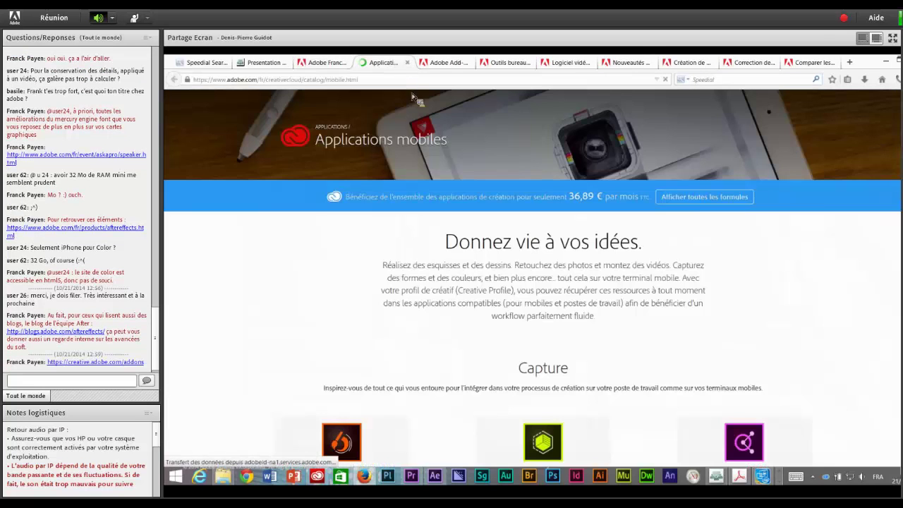
Scroll past Capture and Design et illustration apps down to Premiere Clip and Voice
scroll(604, 368, down, 3)
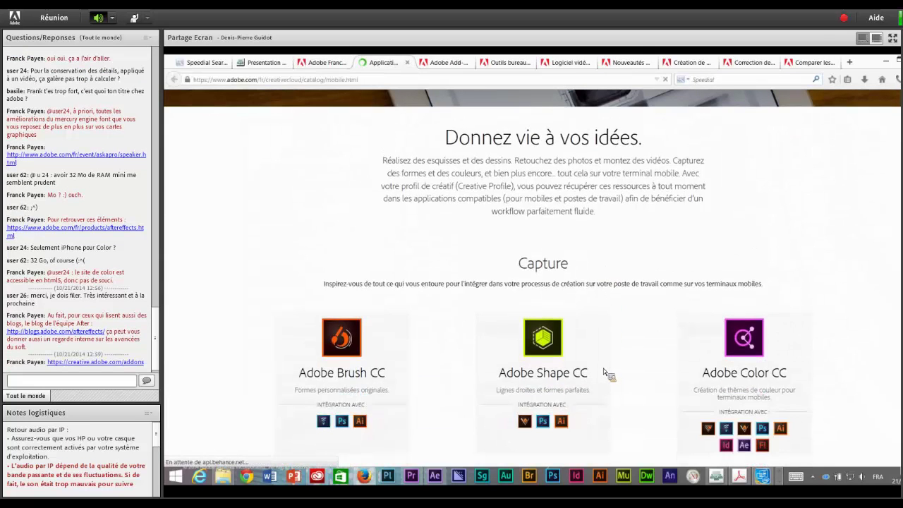
scroll(603, 368, down, 3)
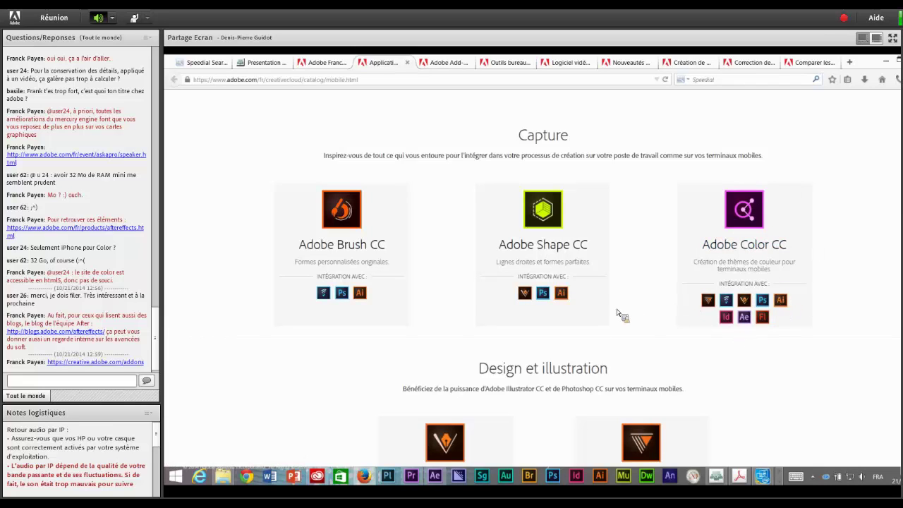
scroll(617, 309, down, 2)
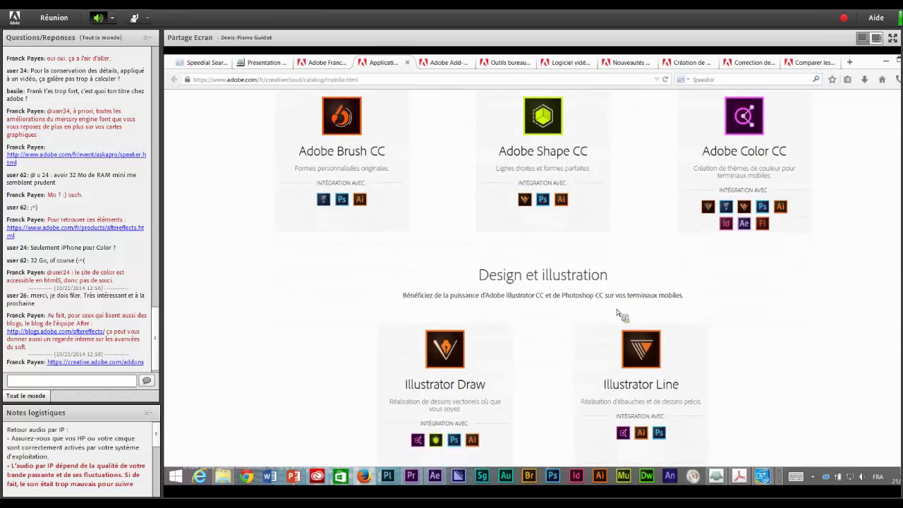
scroll(617, 309, down, 1)
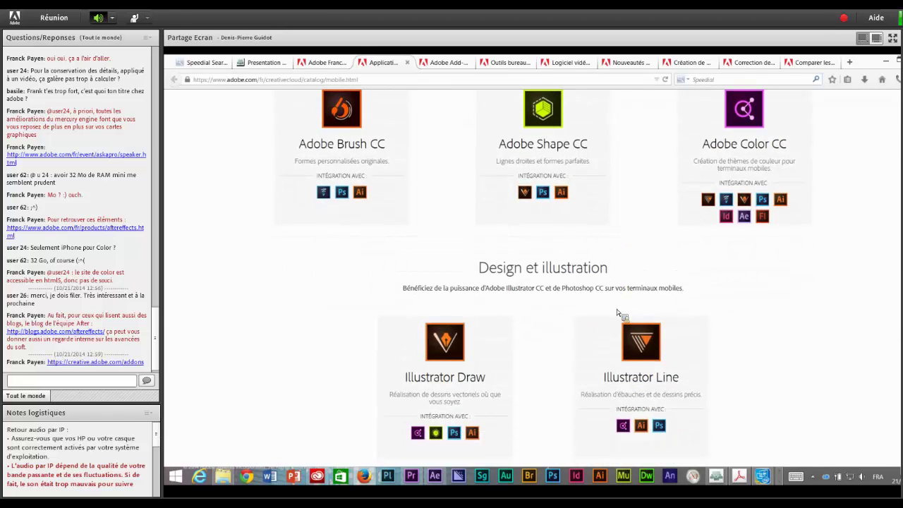
scroll(616, 309, down, 3)
scroll(621, 313, down, 5)
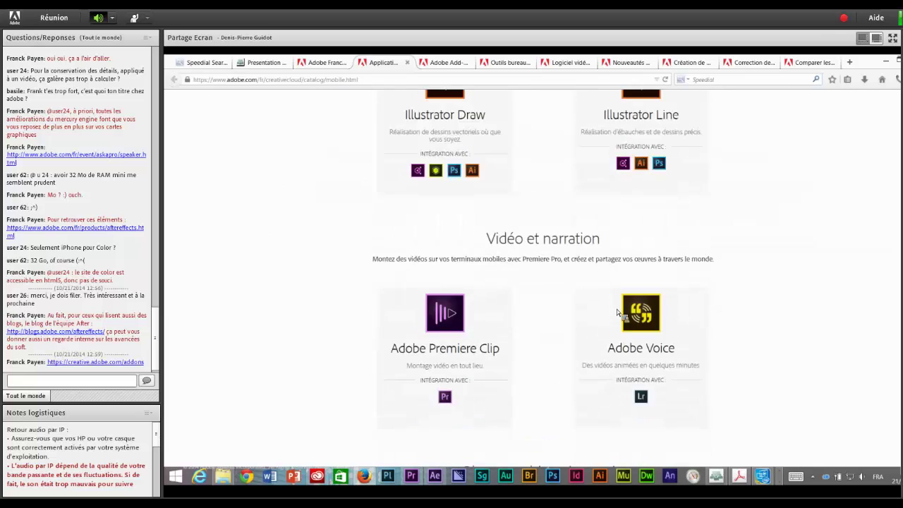